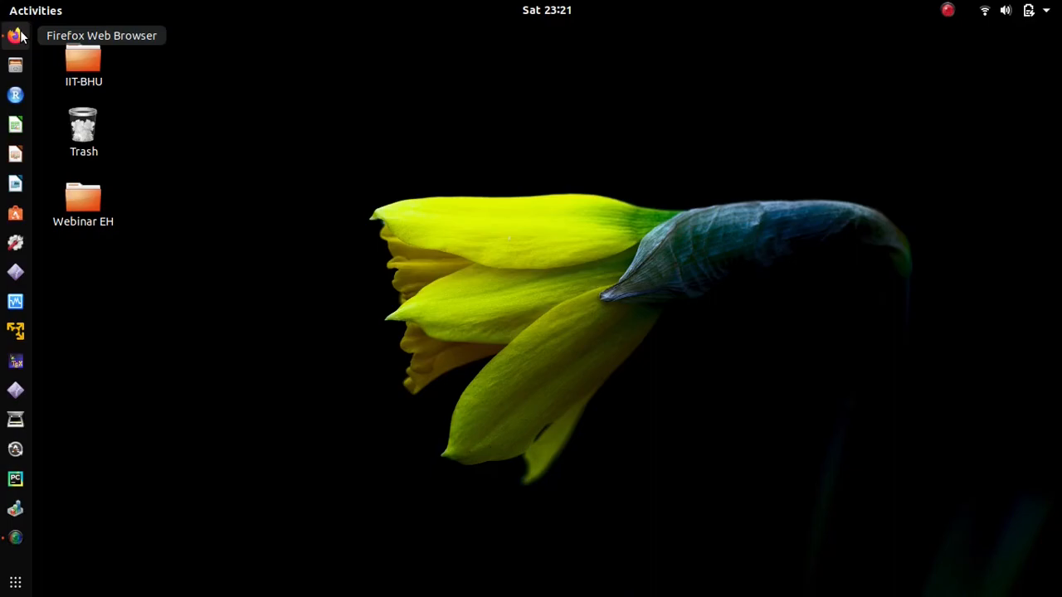
Step: Open Firefox, switch to the Gmail inbox and use the Google apps grid to go to My Drive
left_click(20, 36)
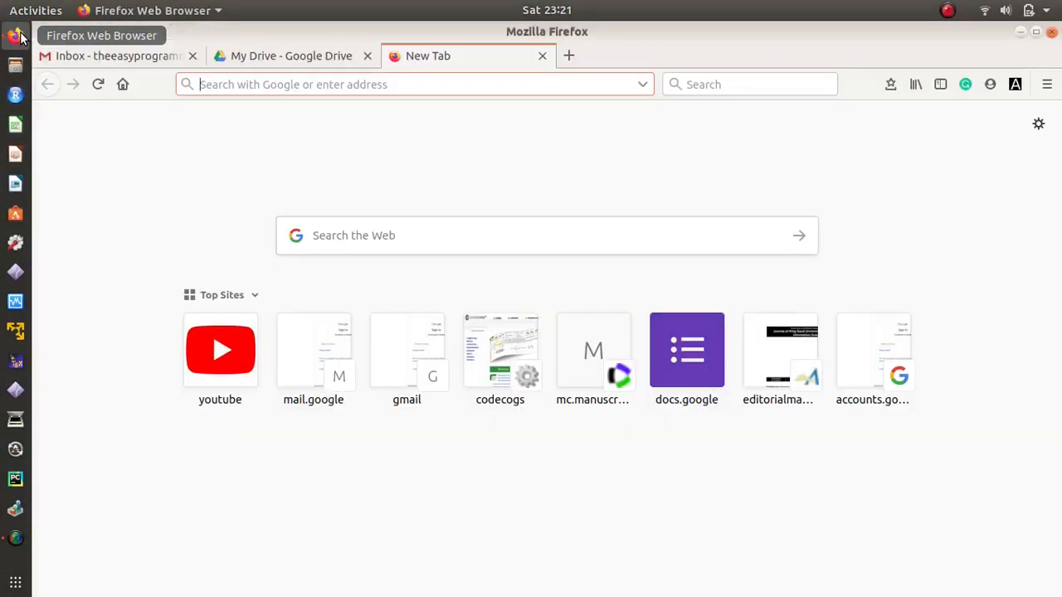
left_click(117, 57)
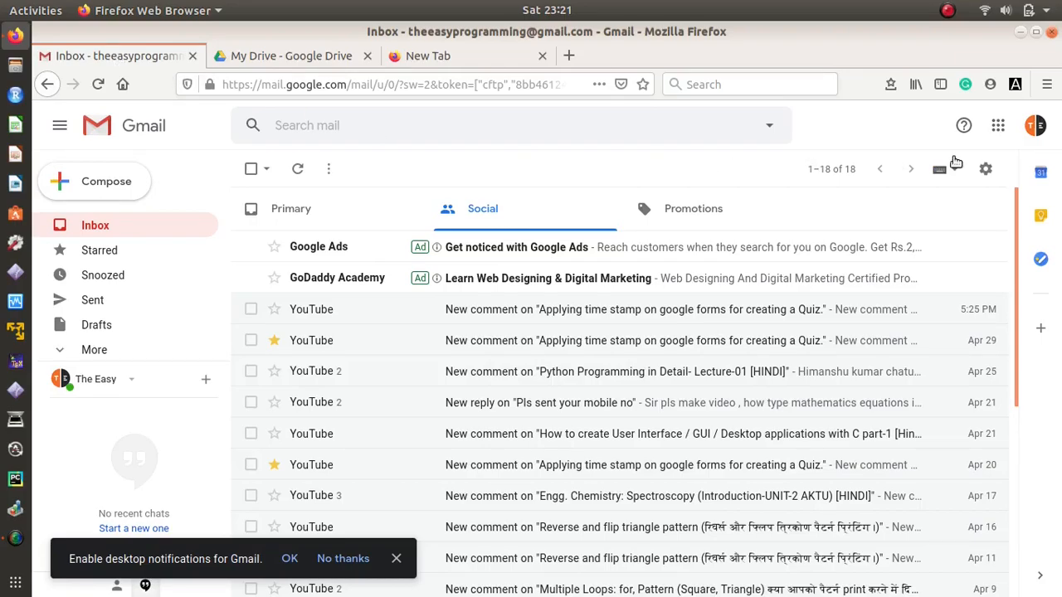
left_click(998, 126)
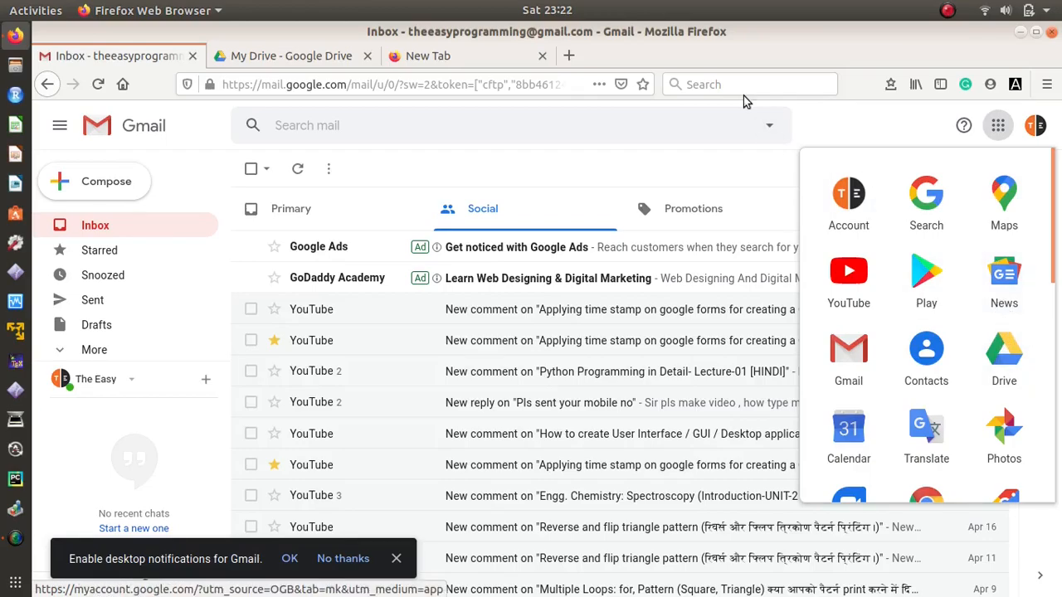
left_click(336, 58)
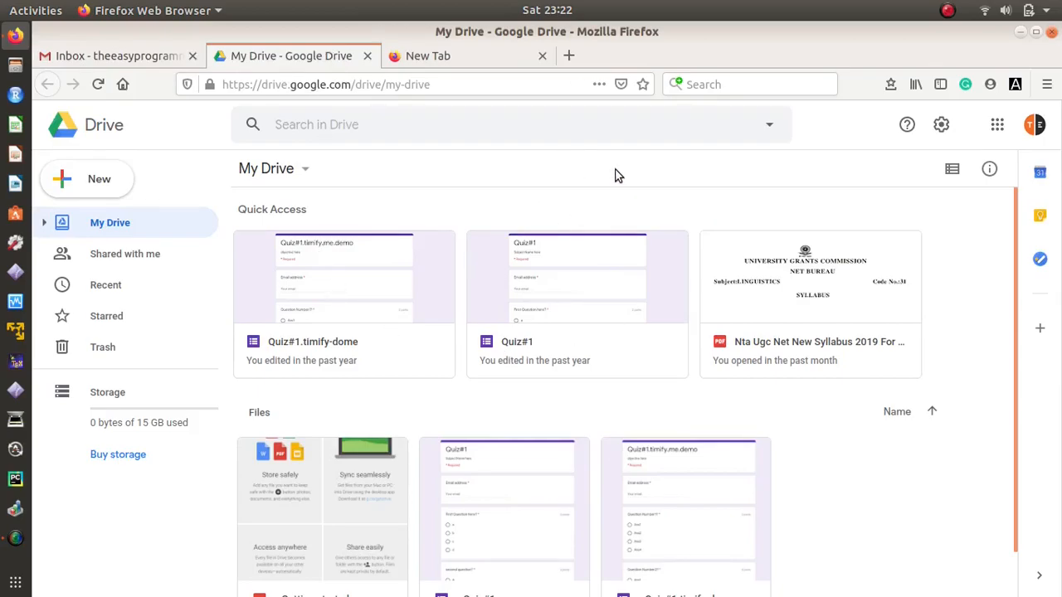
Step: Create a new Google Form from Google Drive's New > More menu
left_click(92, 180)
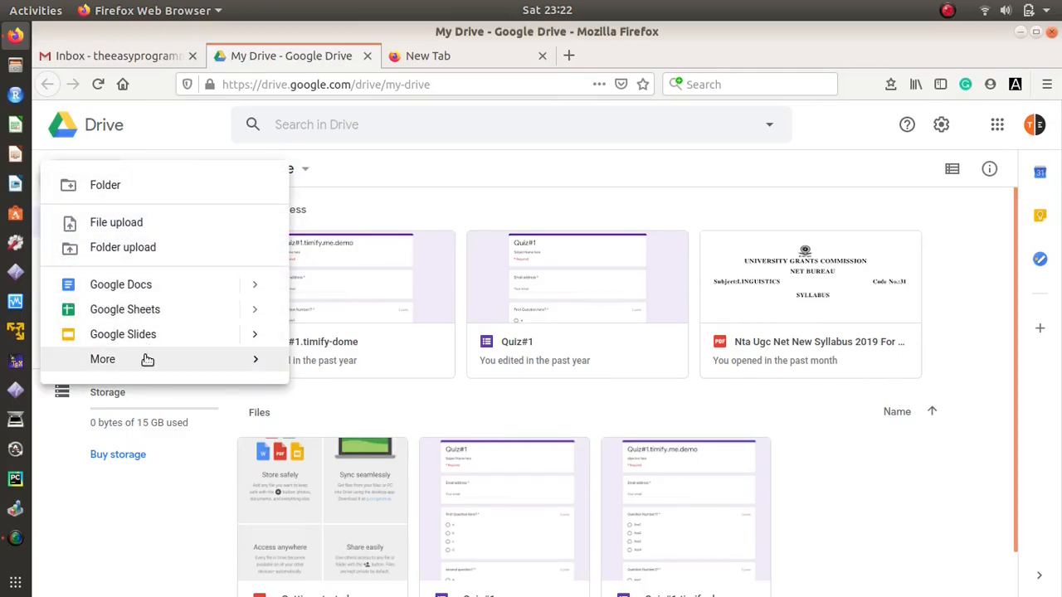
mouse_move(147, 364)
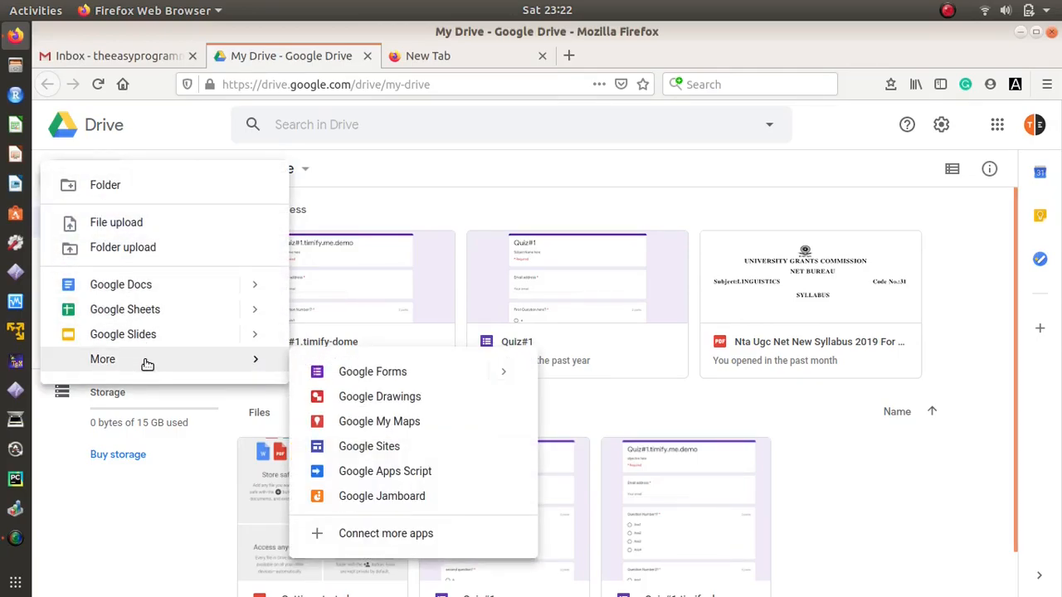
left_click(373, 372)
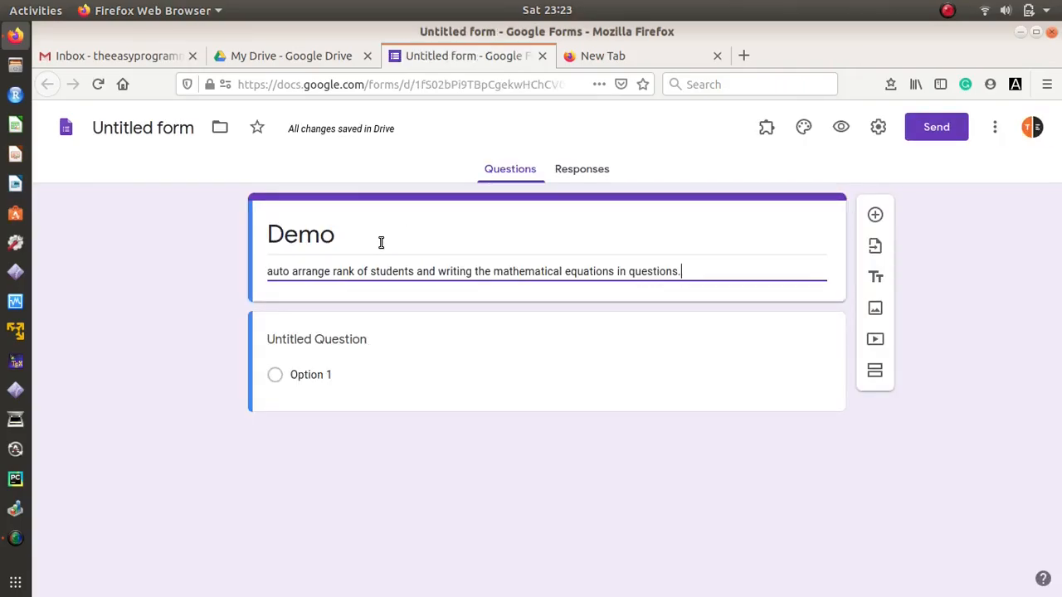
Step: Reload the new form and enter the first question 'Question number 1?'
key("F5")
left_click(360, 340)
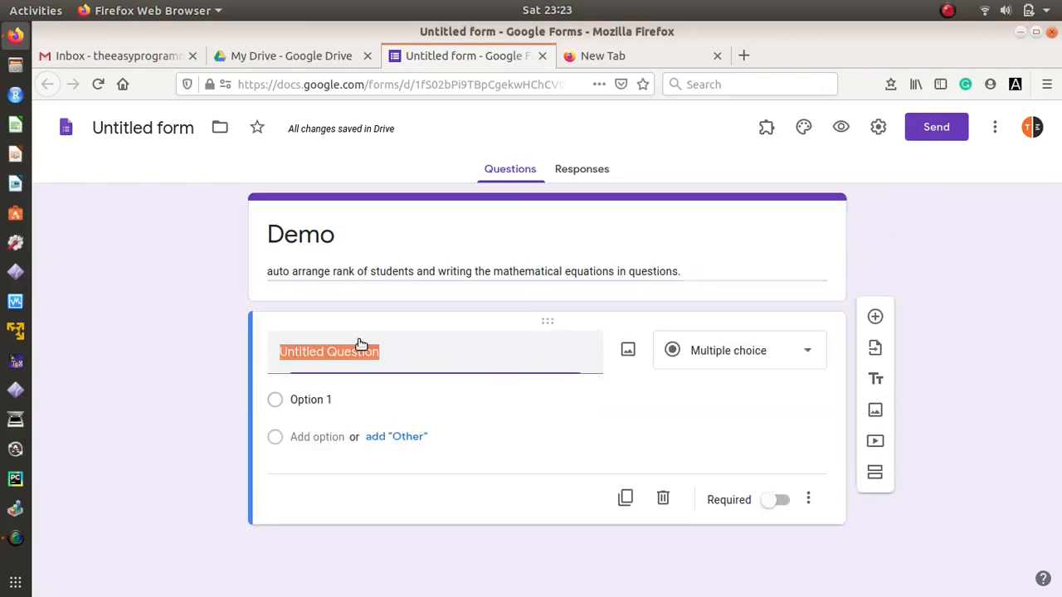
type("Question number 1?")
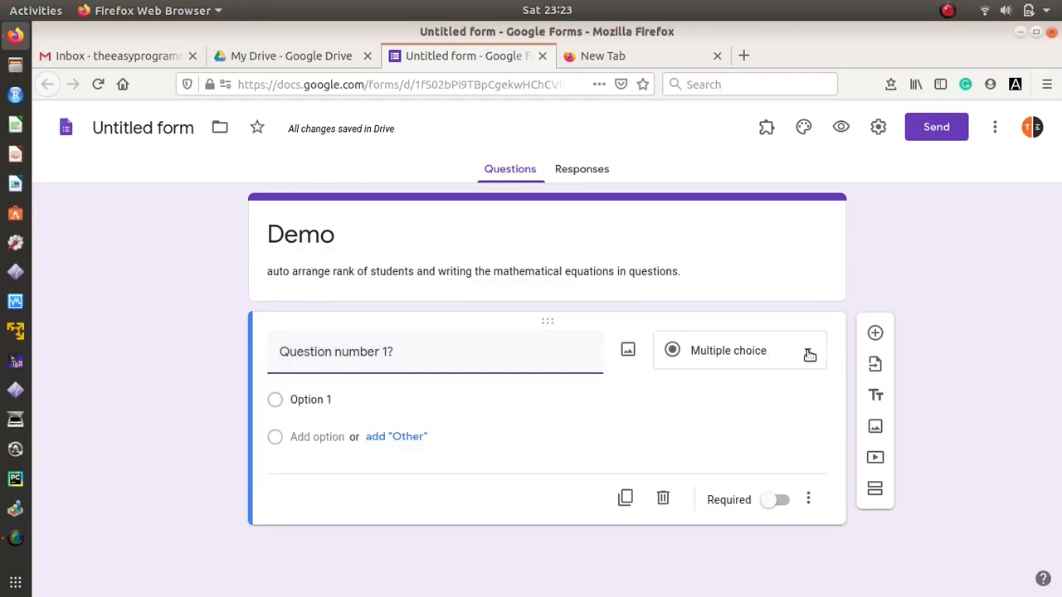
Step: Fill in the four answer options ans1, ans2, ans3 and ans4
left_click(351, 401)
type("answ")
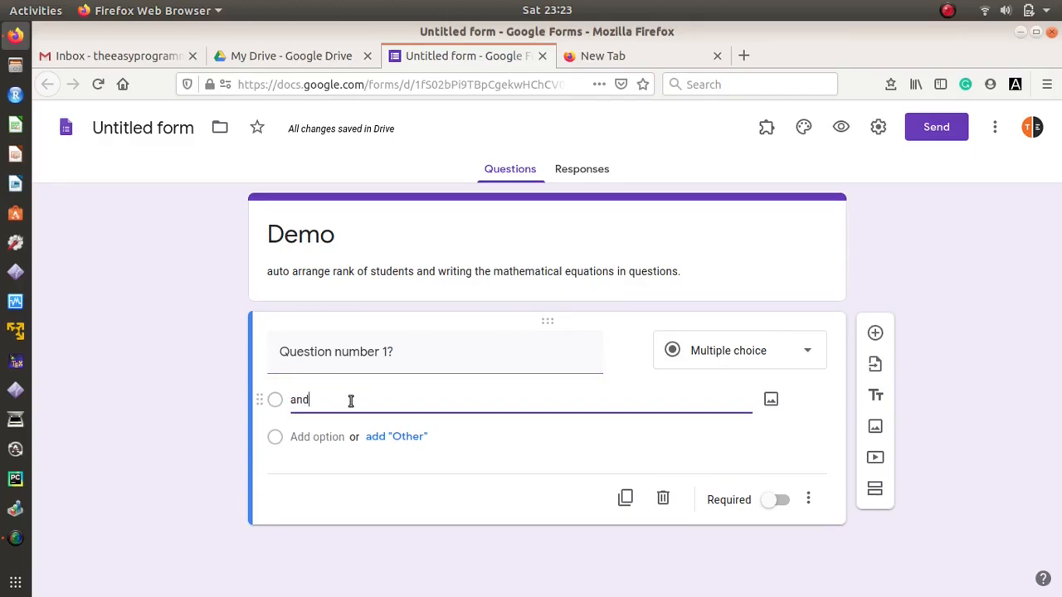
key("BackSpace")
key("BackSpace")
type("s1")
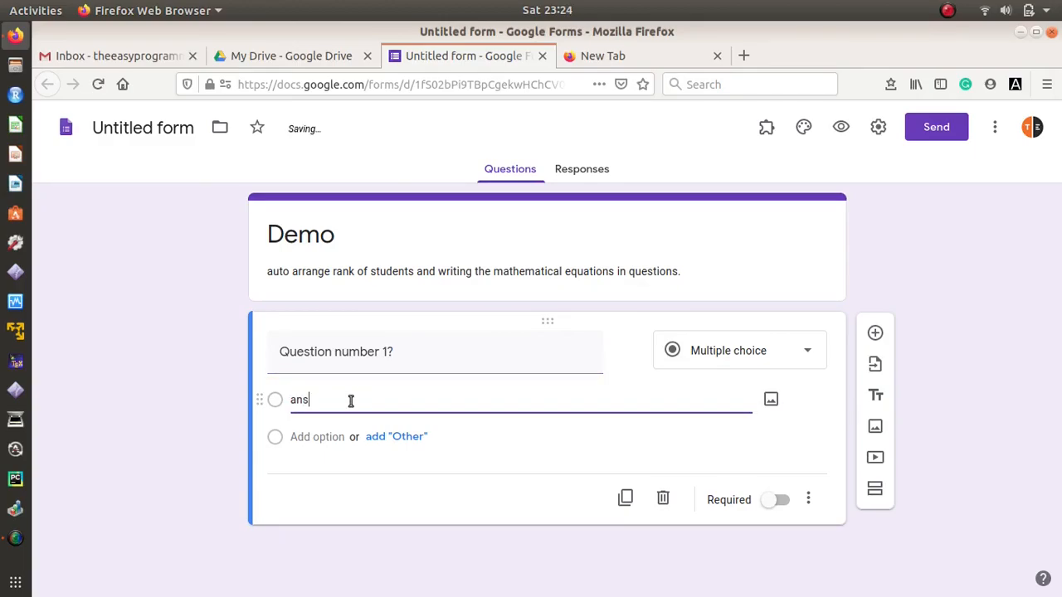
left_click(339, 440)
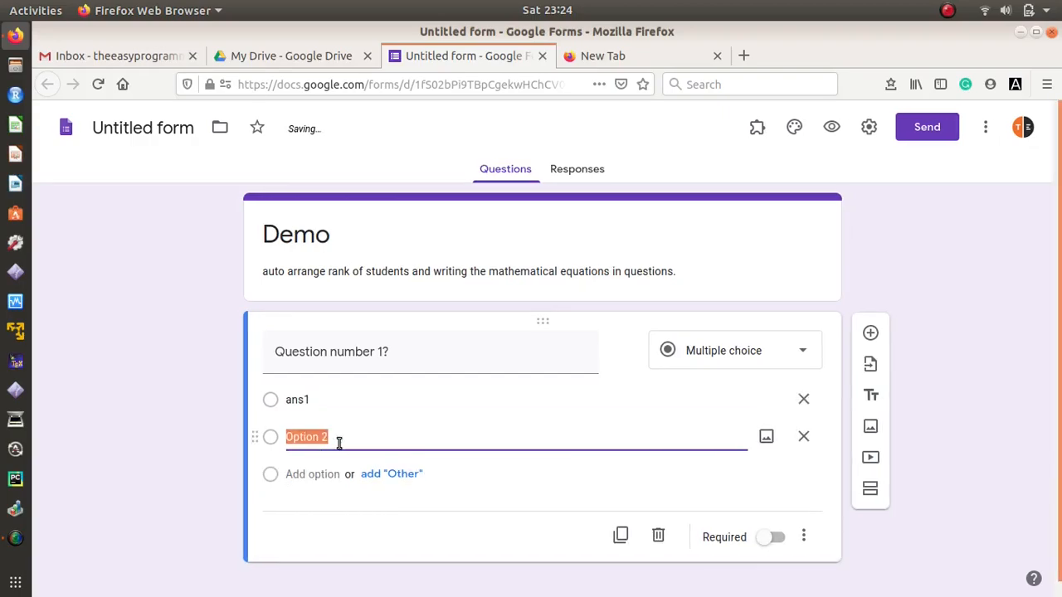
type("ans2")
left_click(329, 474)
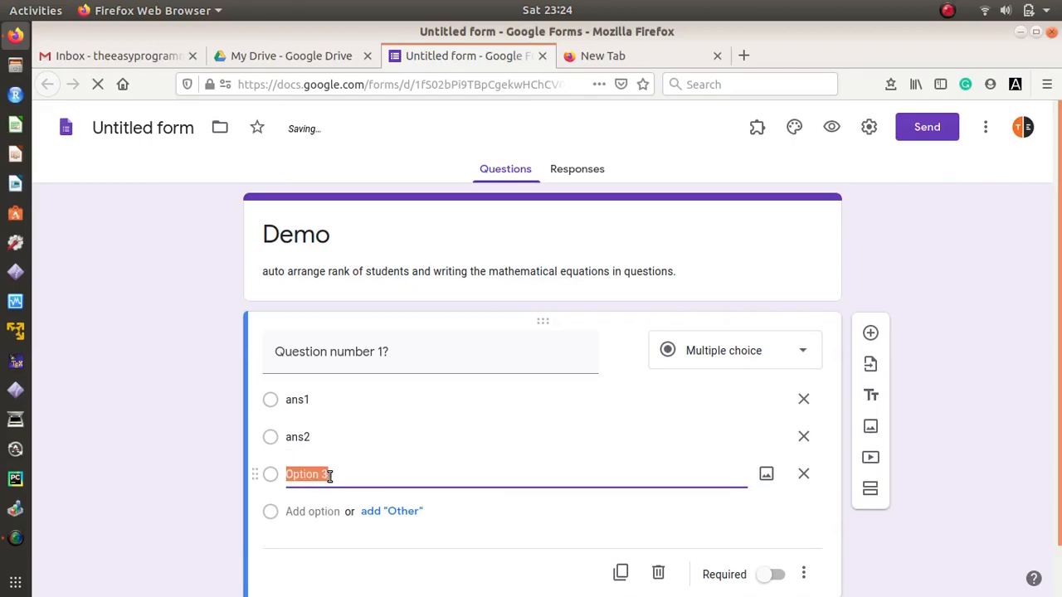
type("ans3")
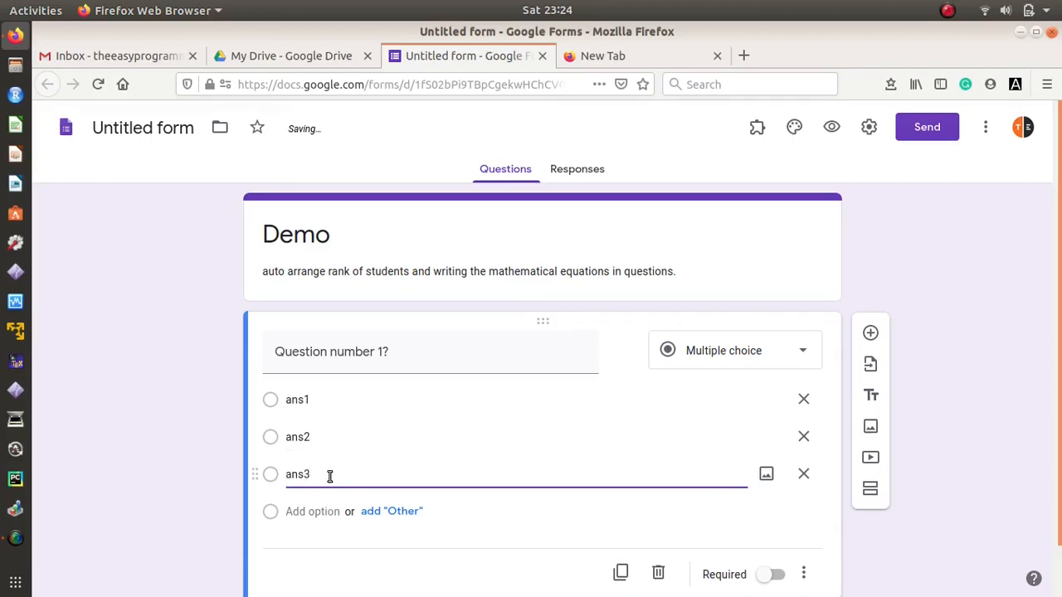
left_click(320, 511)
type("ans4")
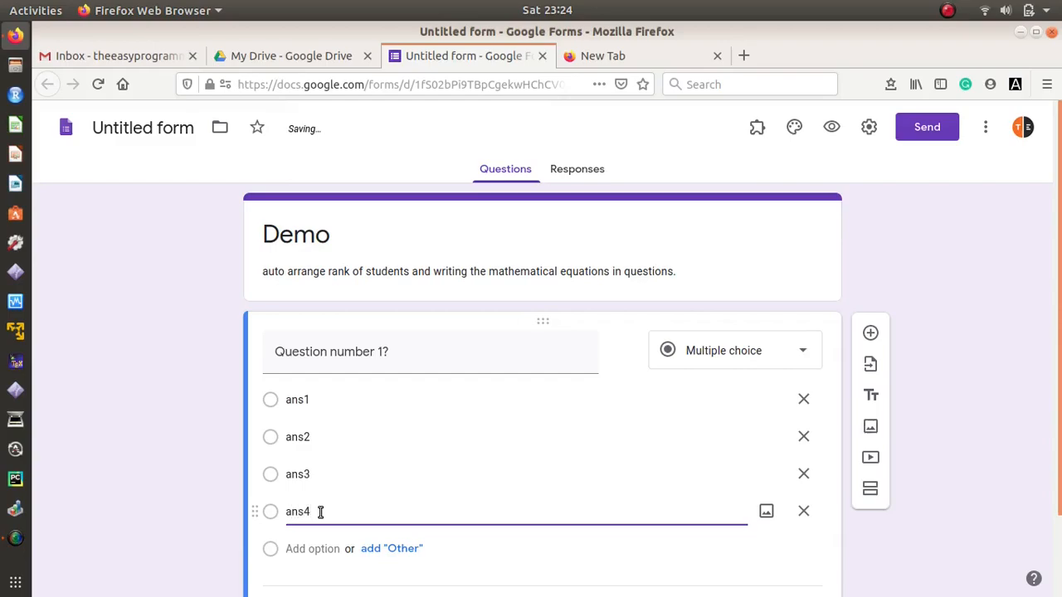
left_click(423, 354)
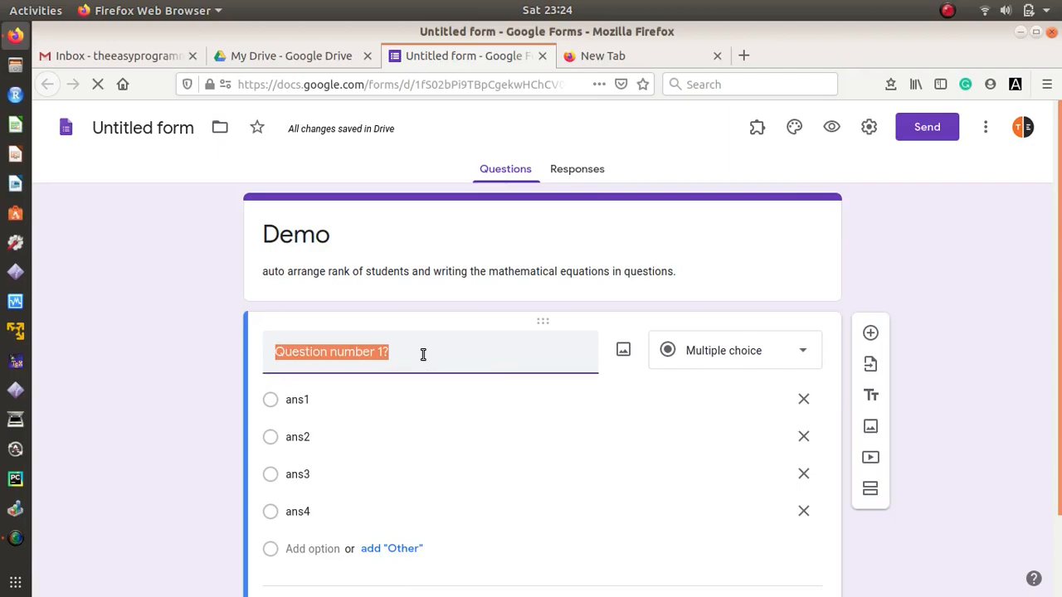
left_click(423, 354)
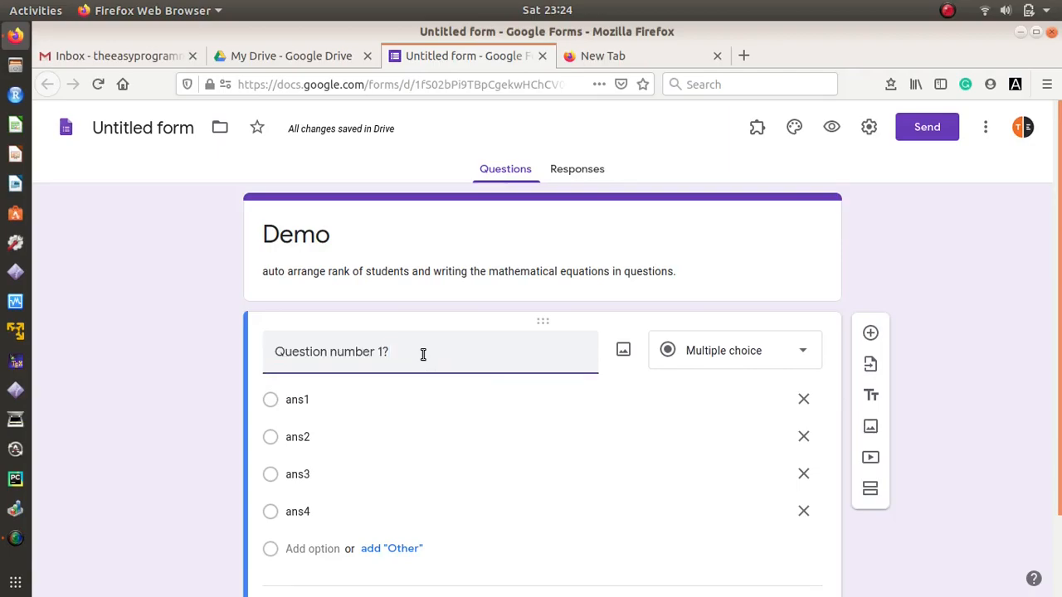
Step: Load codecogs.com in the empty new tab
left_click(643, 63)
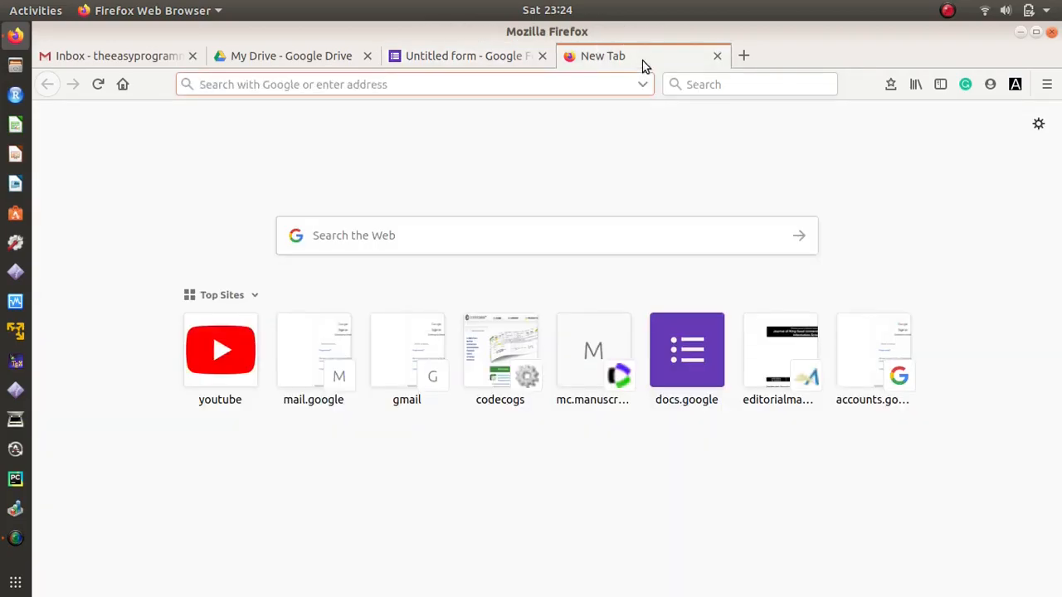
type("codecogs")
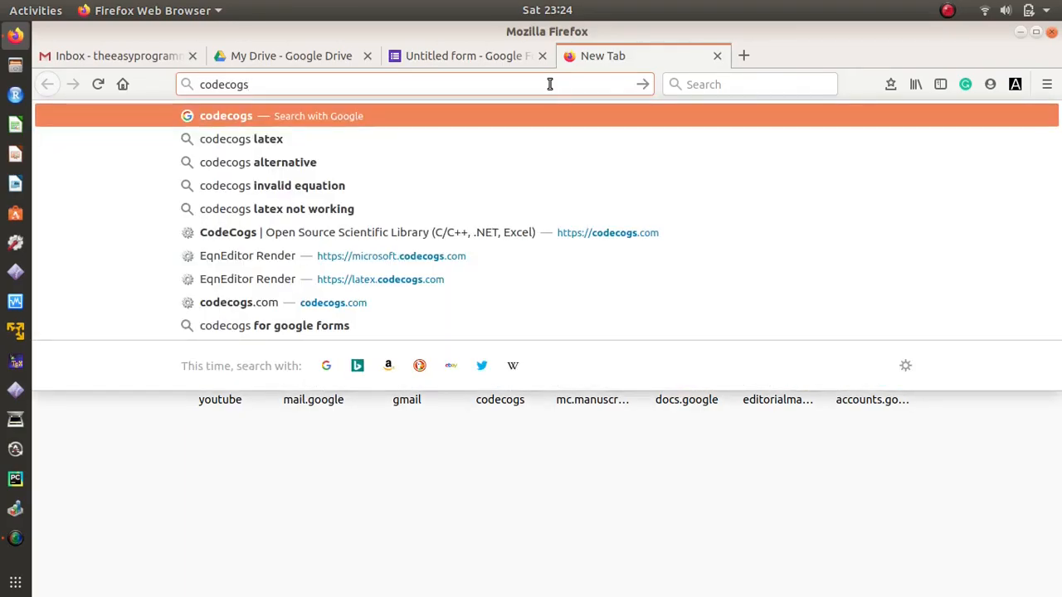
type(".com")
key("Return")
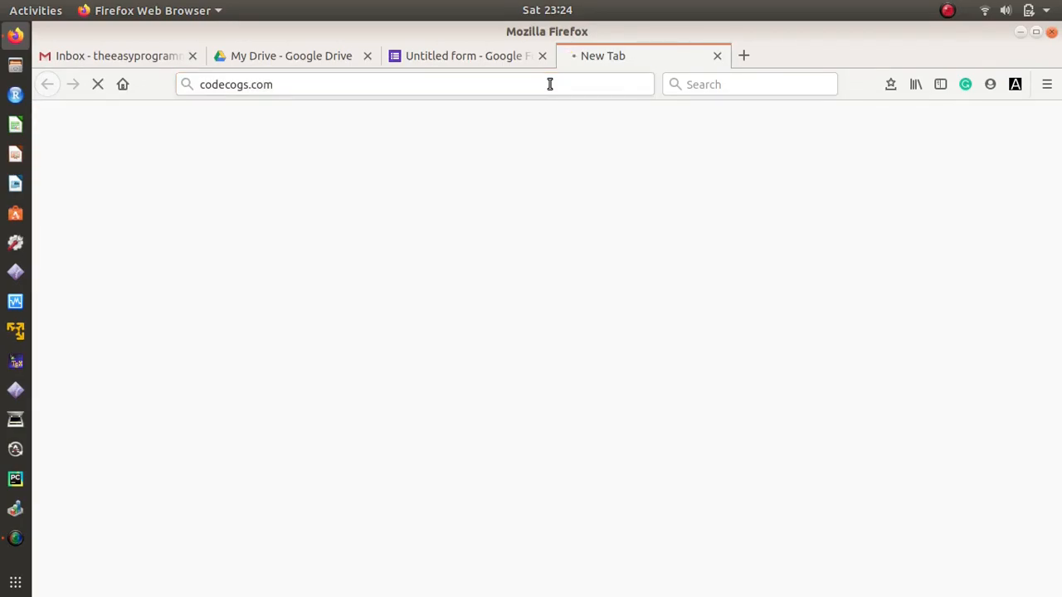
Step: Turn off the dark-mode extension's colours and go to CodeCogs' Equation Editor section
left_click(1015, 84)
left_click(643, 186)
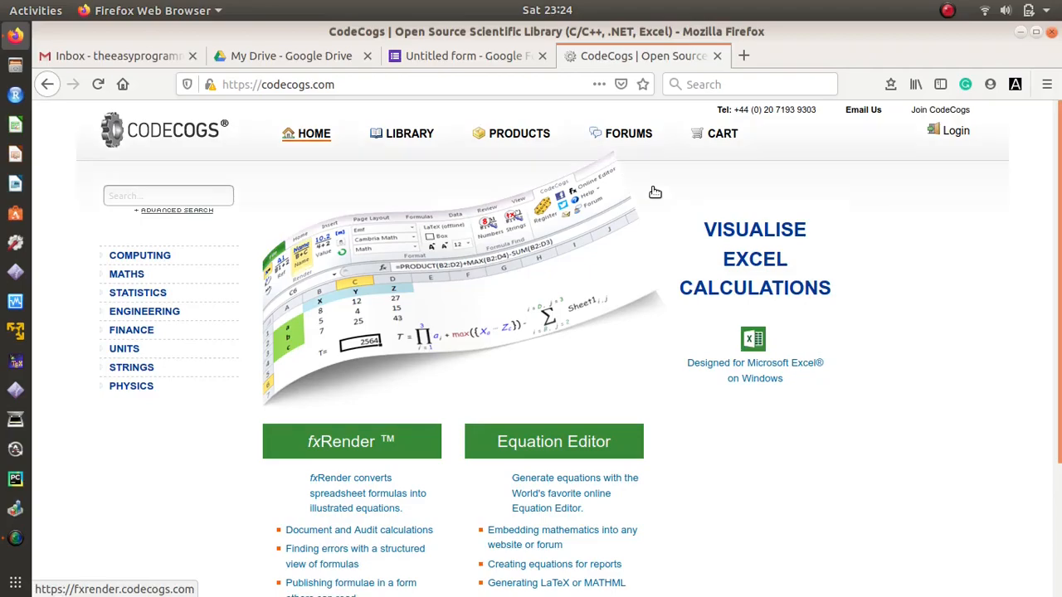
left_click(566, 443)
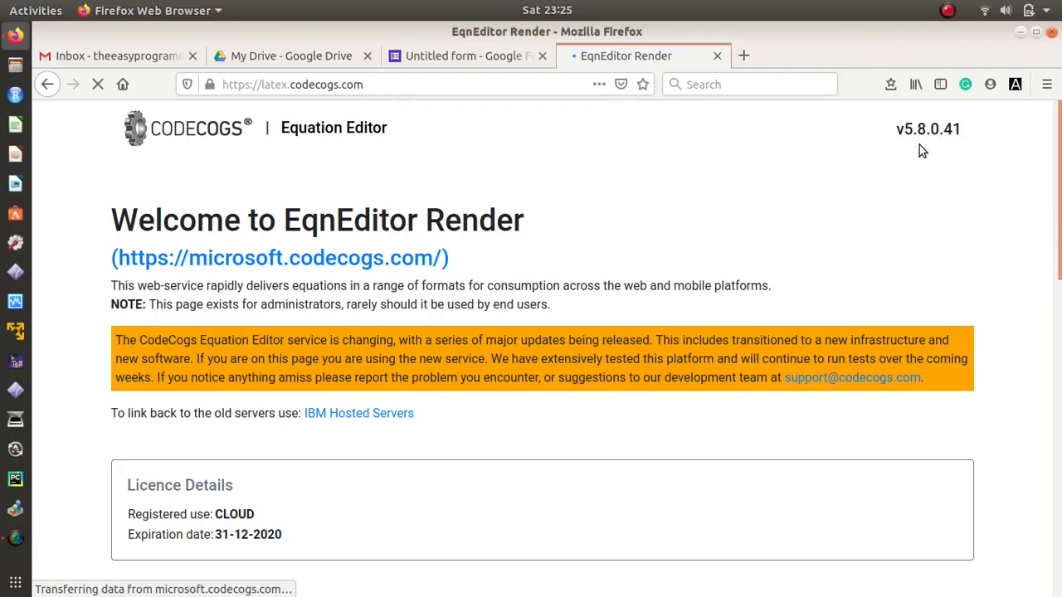
Step: Enter 4x^{2}+23x+5=0 in the CodeCogs LaTeX editor at (20pt) Huge size
left_click(336, 131)
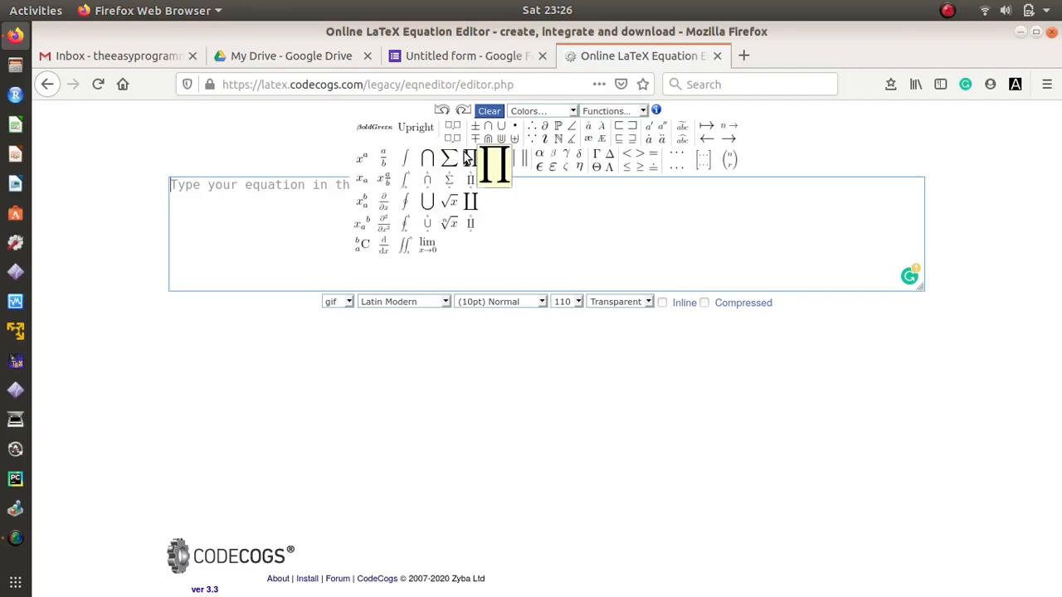
mouse_move(611, 162)
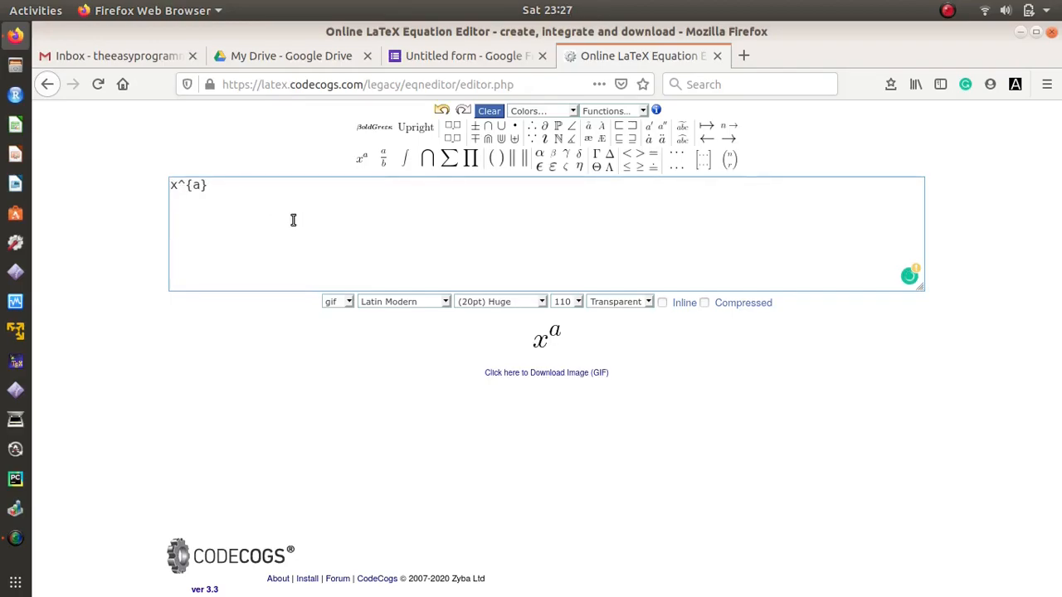
type("4x^{")
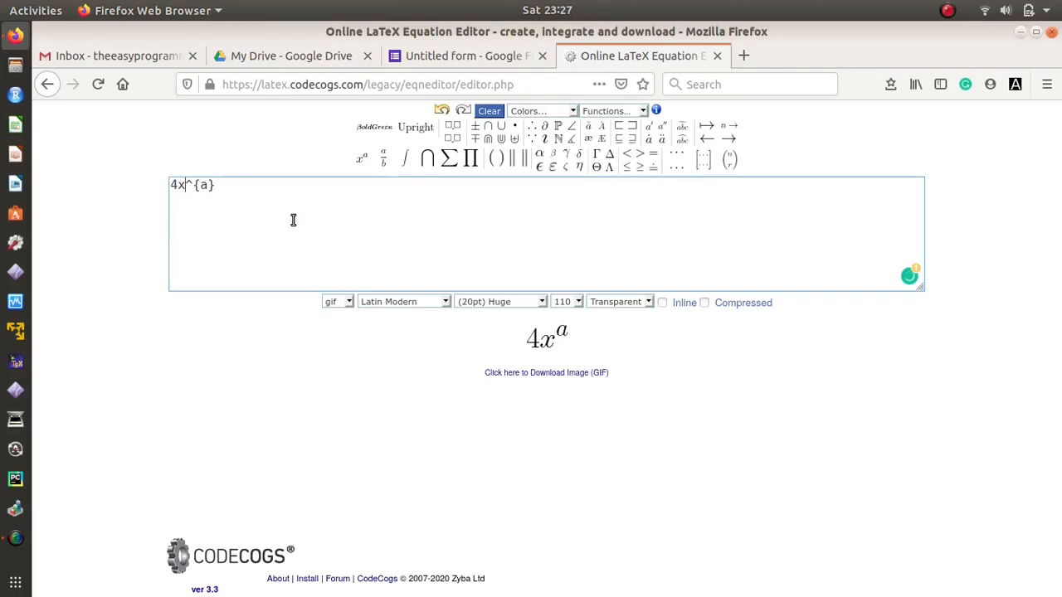
type("2}+2")
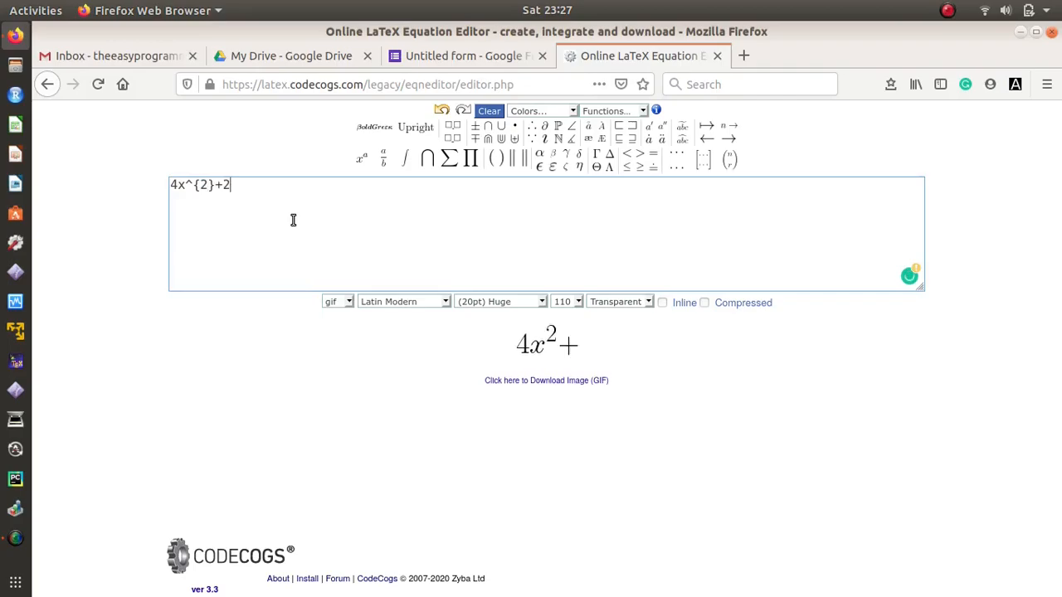
type("3x+")
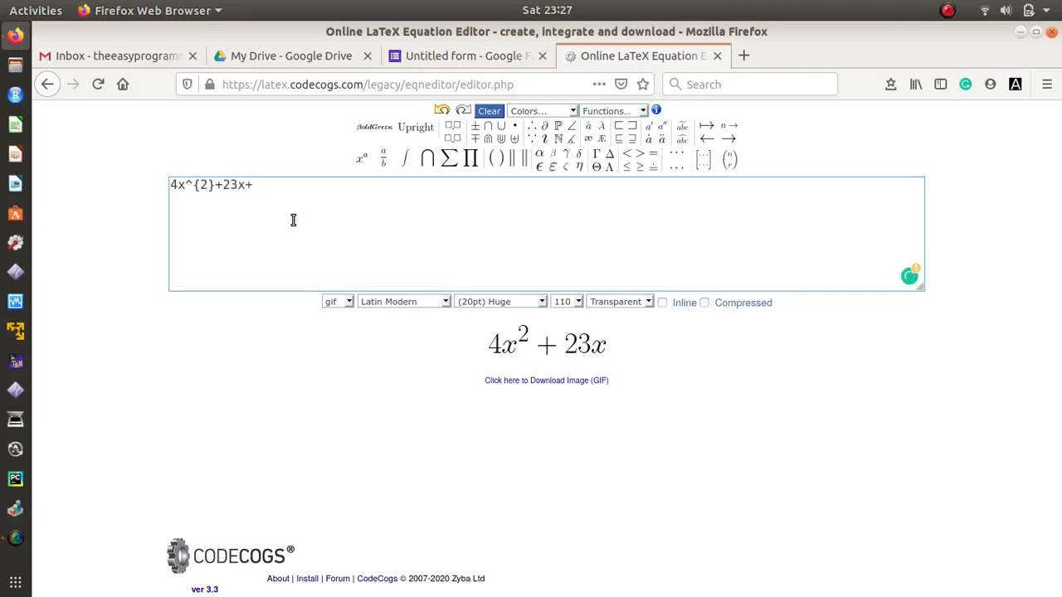
type("5=0")
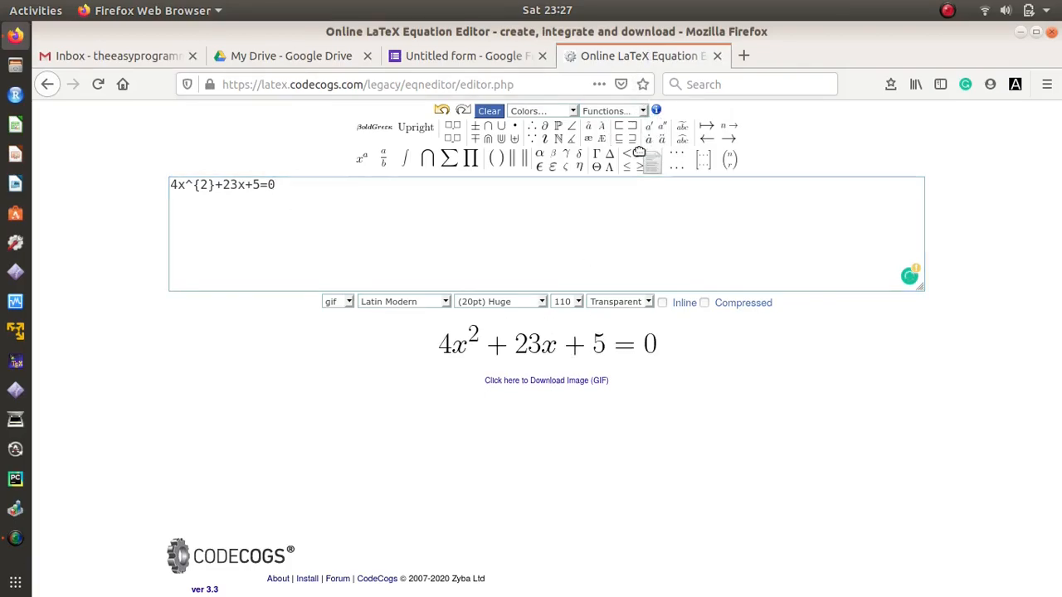
Step: Tile the equation editor and the form windows side by side
left_click_drag(639, 56, 638, 157)
left_click(1036, 34)
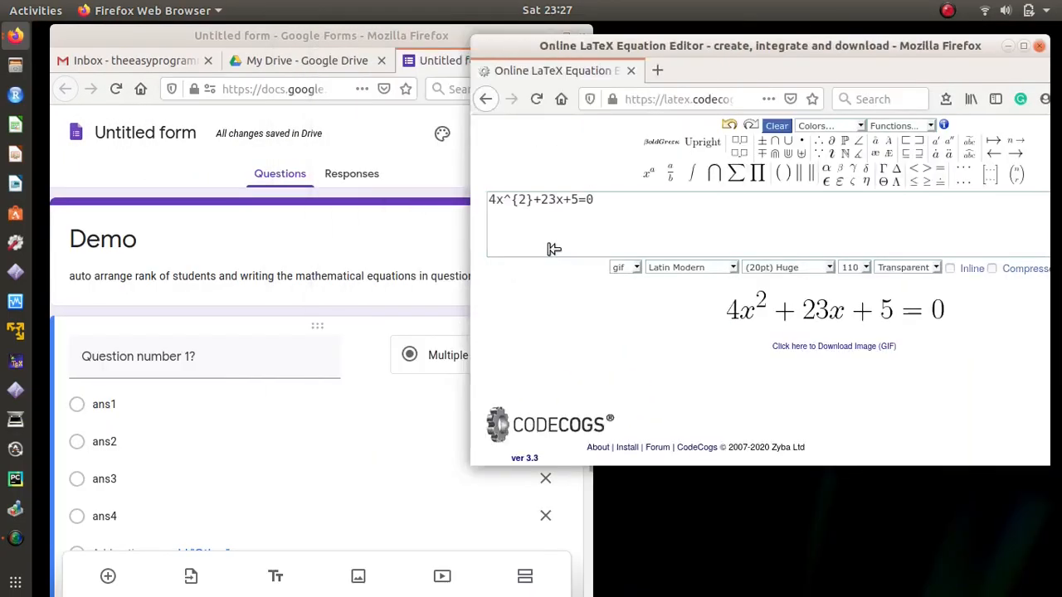
left_click_drag(552, 248, 587, 247)
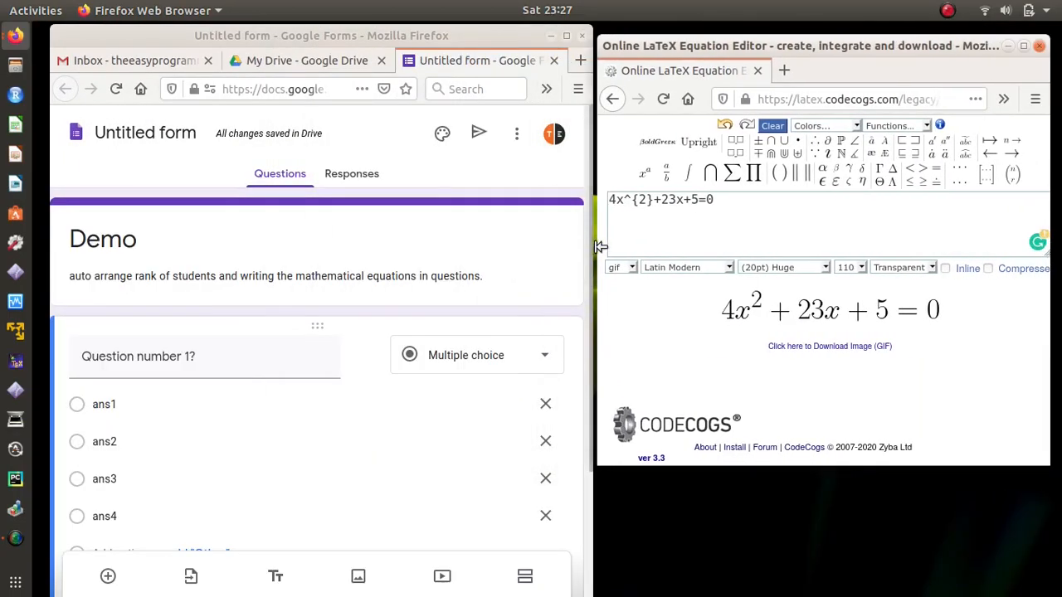
left_click_drag(774, 38, 774, 31)
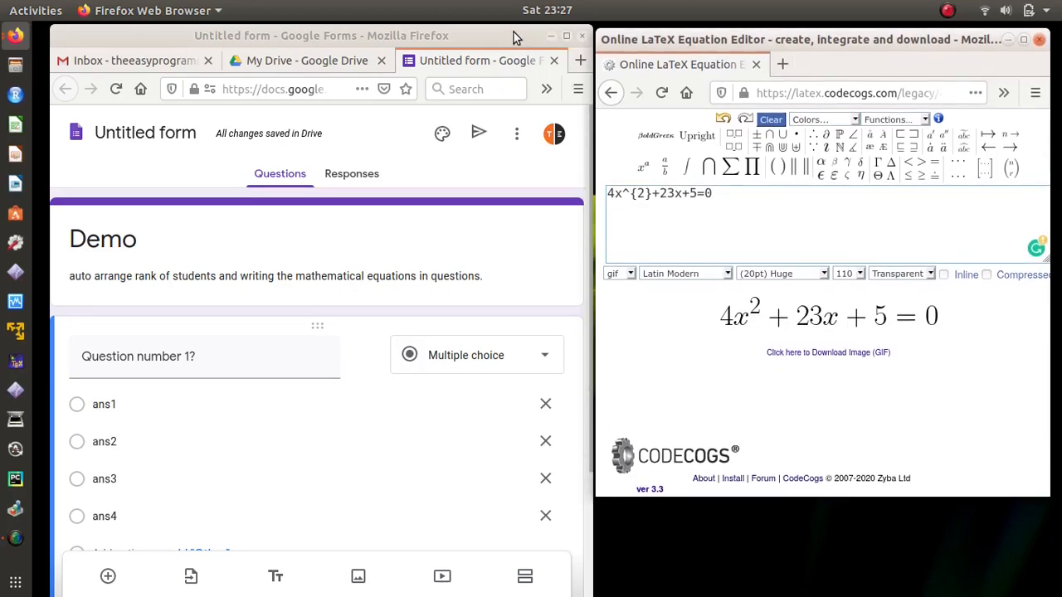
left_click(515, 35)
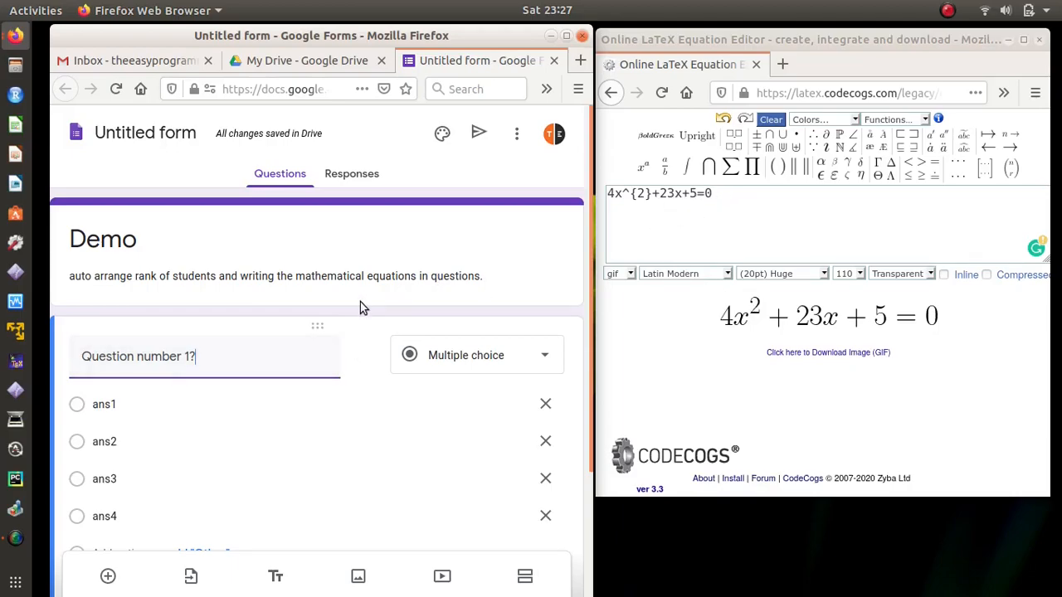
Step: Retitle the first question 'solve the equation' and bring up its image insertion
left_click_drag(216, 358, 94, 354)
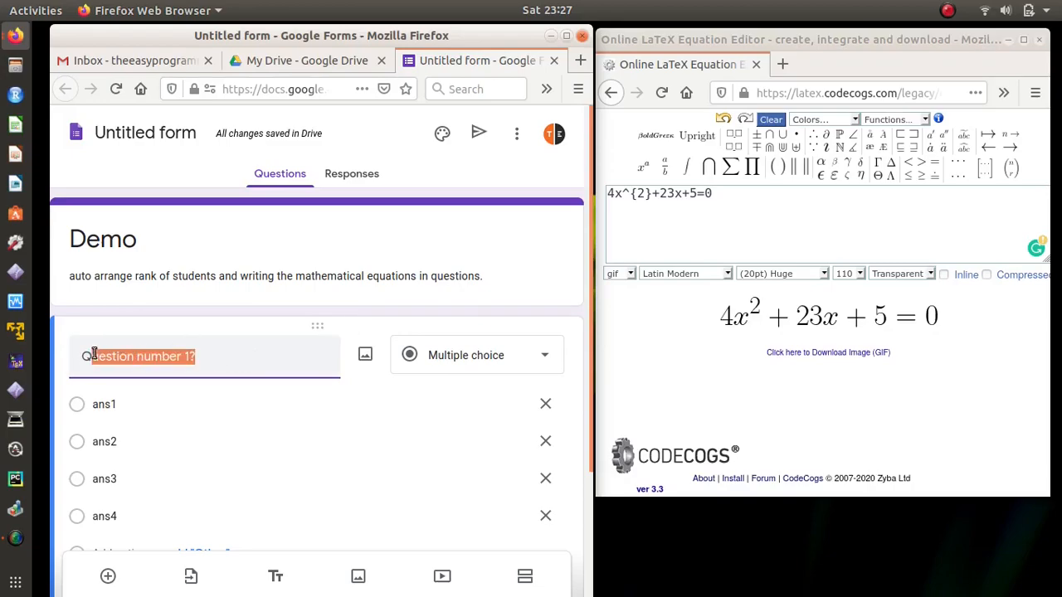
key("BackSpace")
key("BackSpace")
type("s")
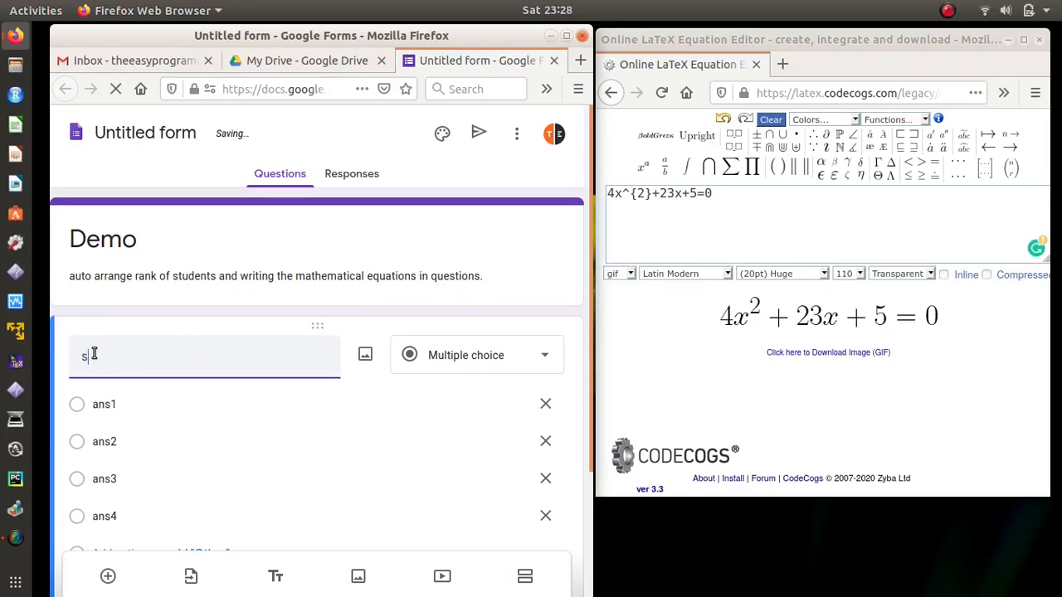
type("olve the equation?")
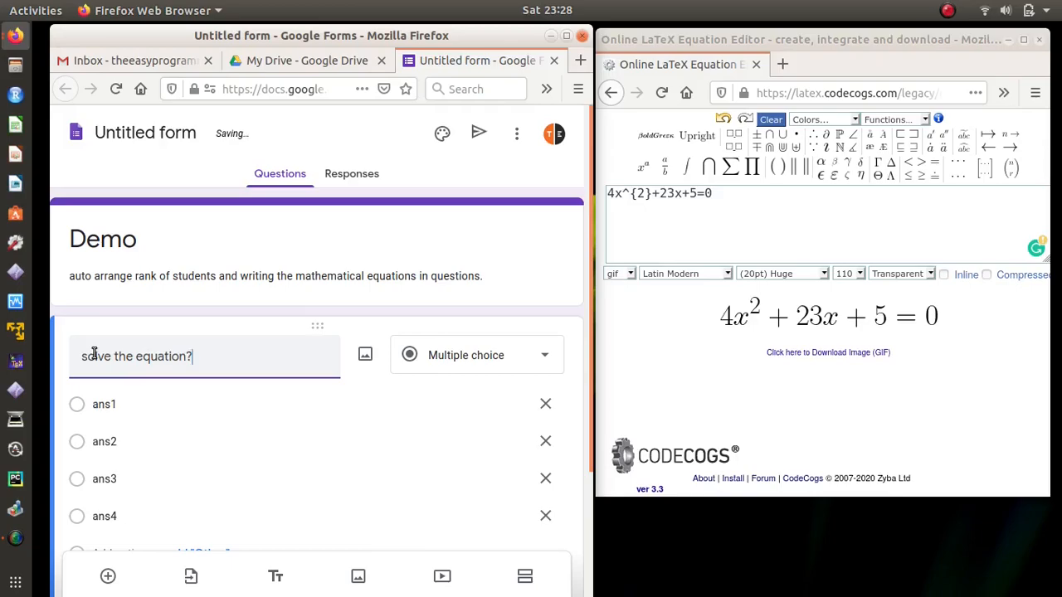
left_click(366, 355)
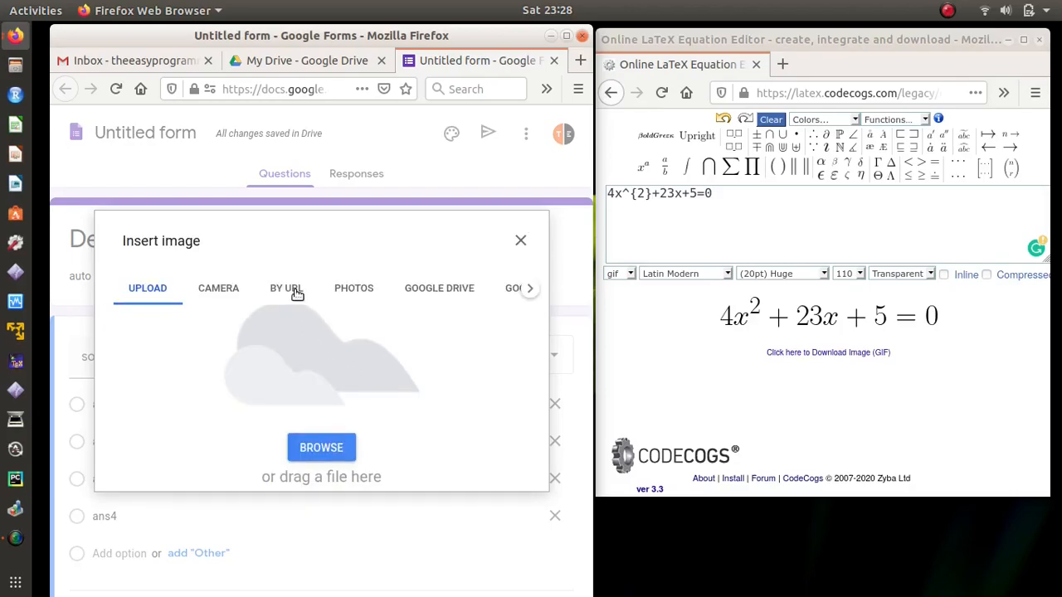
Step: Insert the 4x²+23x+5=0 equation image into the question by its CodeCogs image URL
left_click(296, 290)
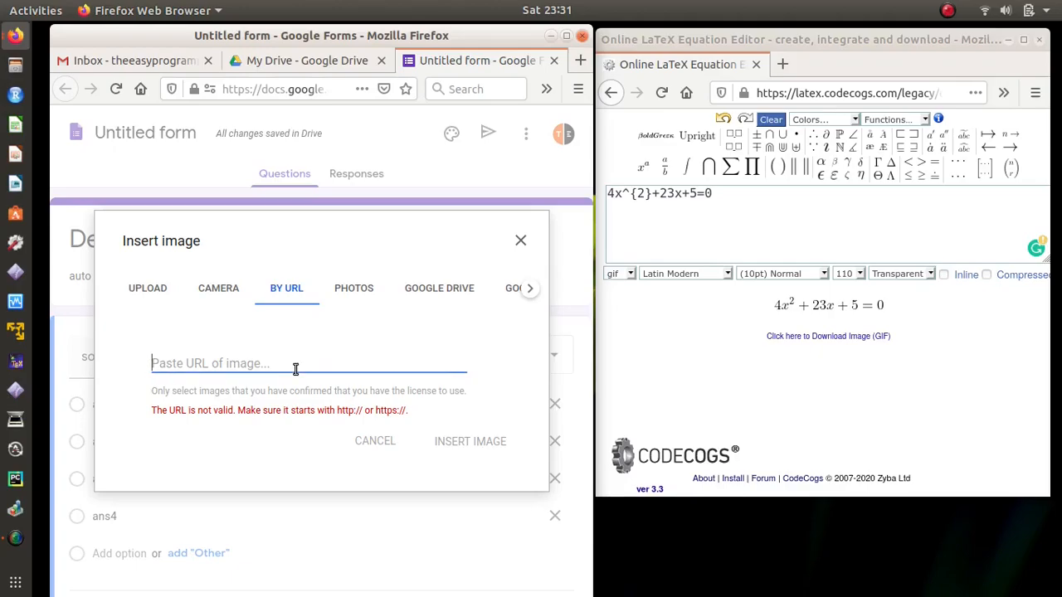
left_click(831, 43)
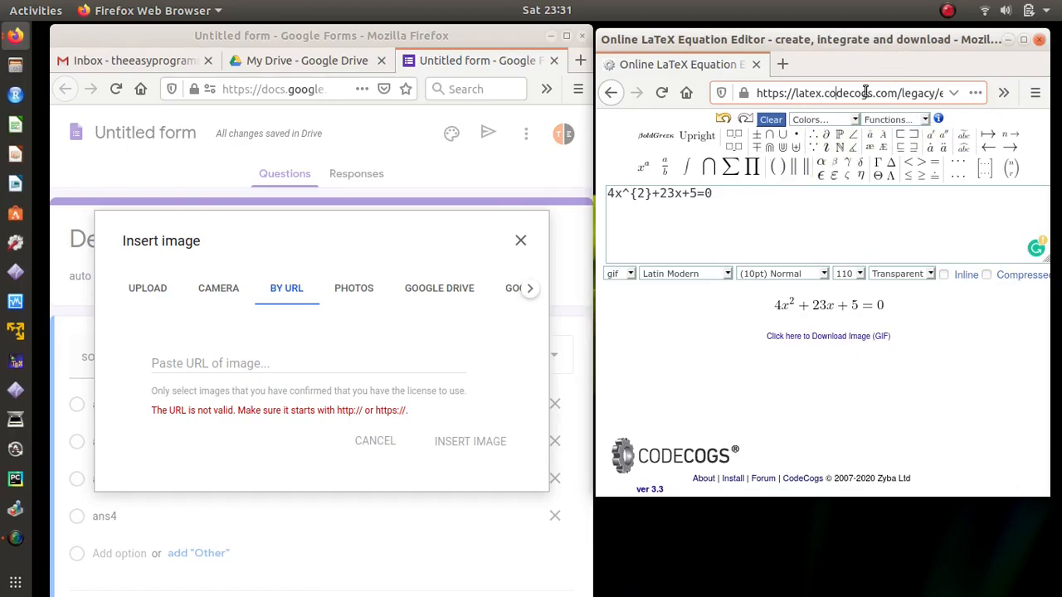
left_click(731, 210)
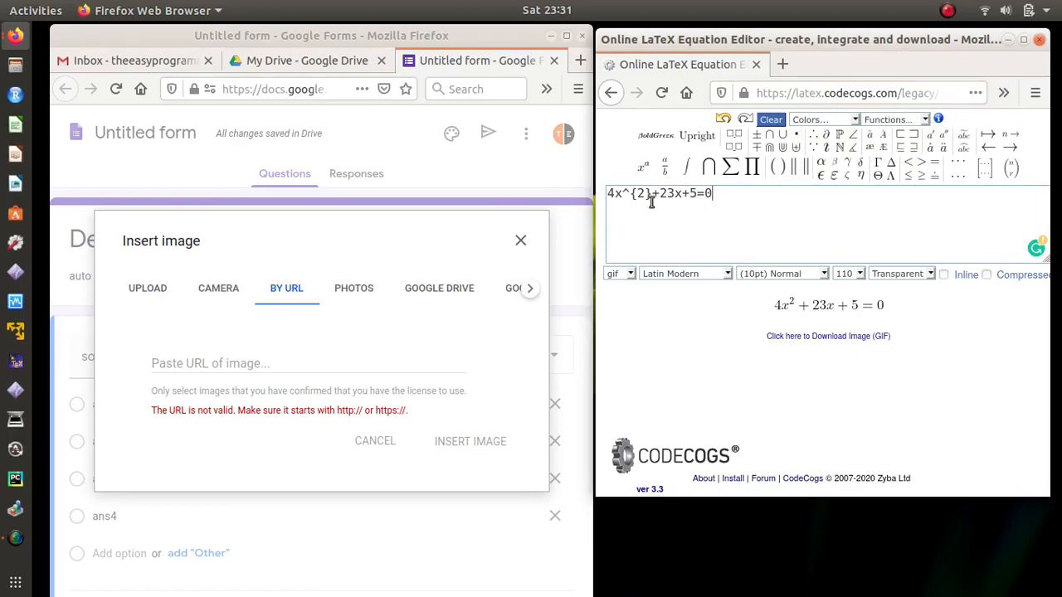
right_click(827, 307)
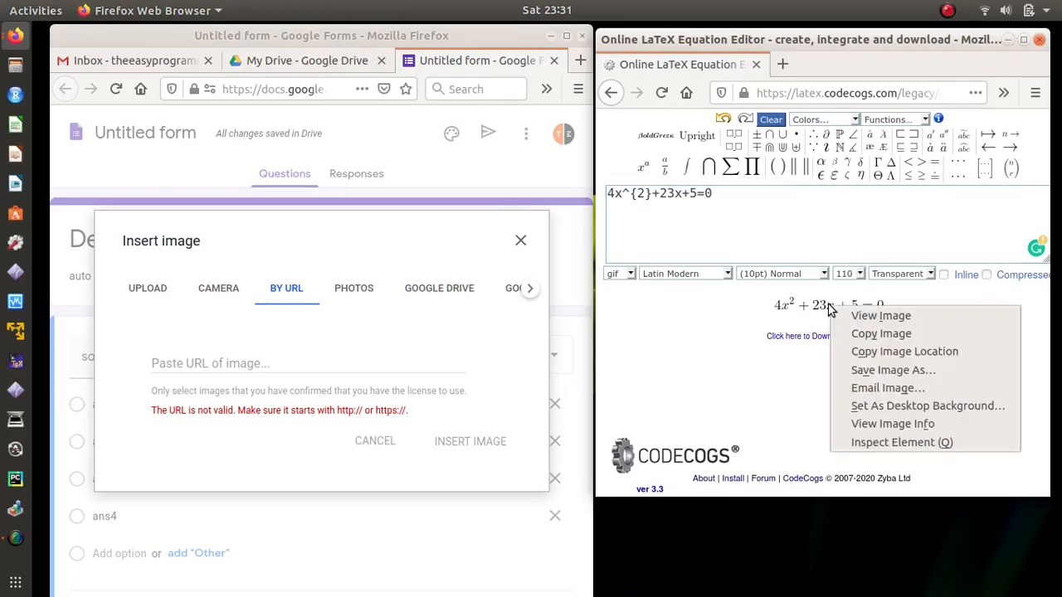
left_click(871, 353)
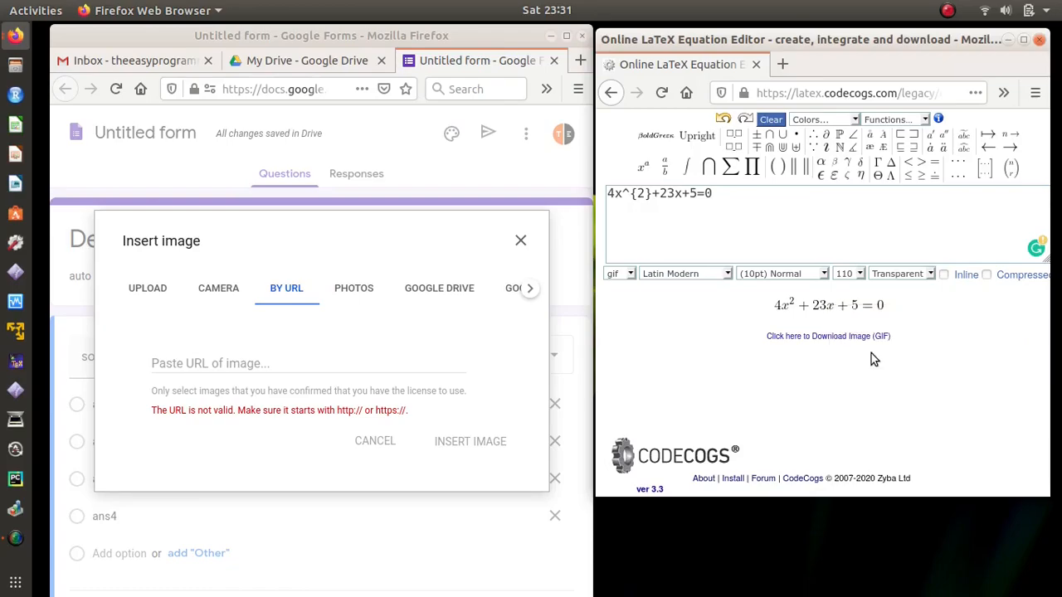
left_click(326, 356)
right_click(326, 356)
left_click(358, 422)
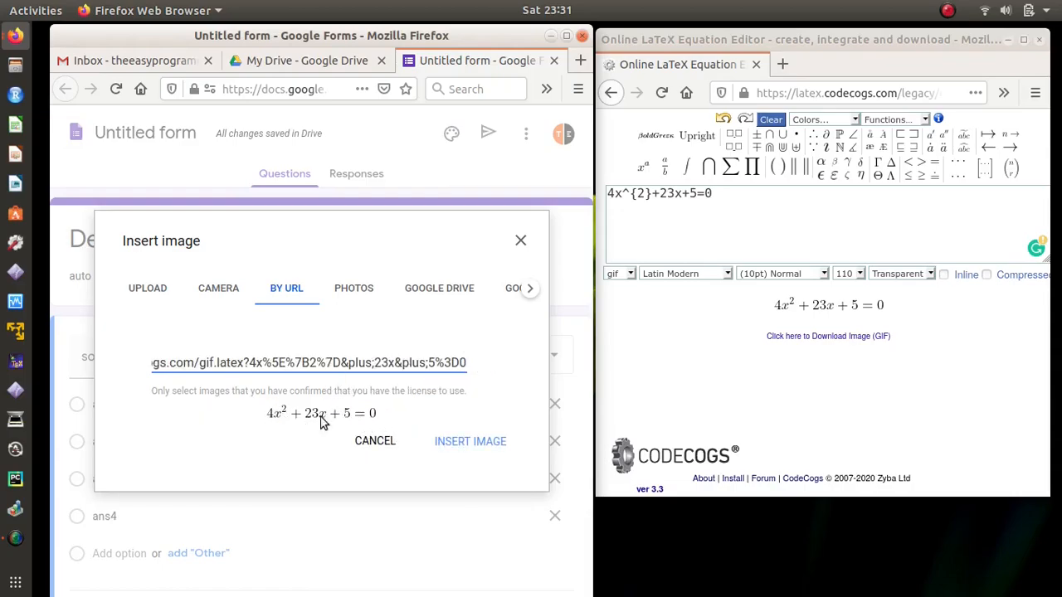
left_click(468, 441)
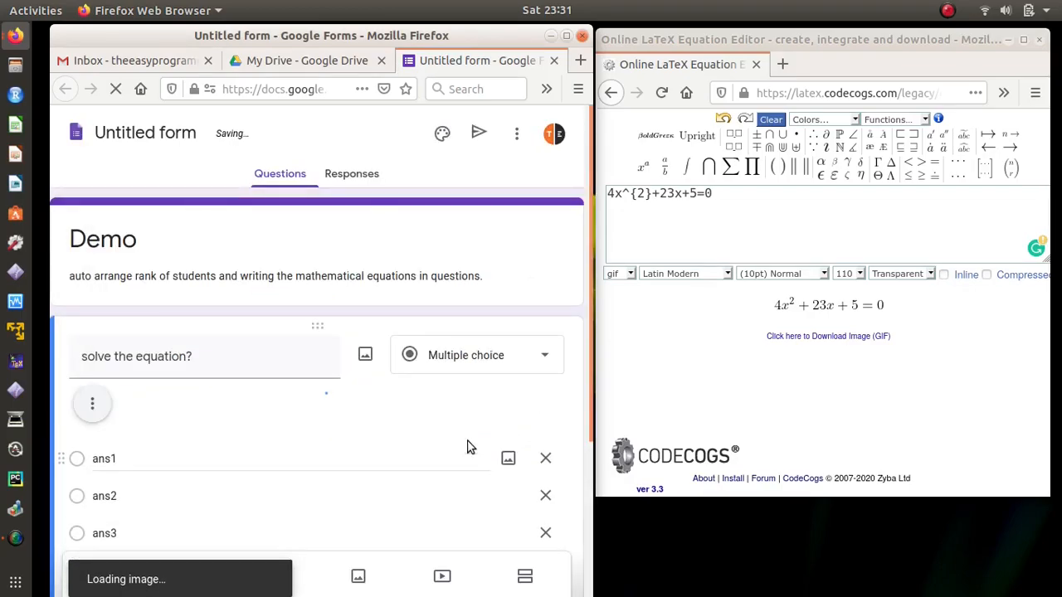
Step: Maximize the form, select option ans1 for editing, and re-tile the windows side by side
left_click(565, 35)
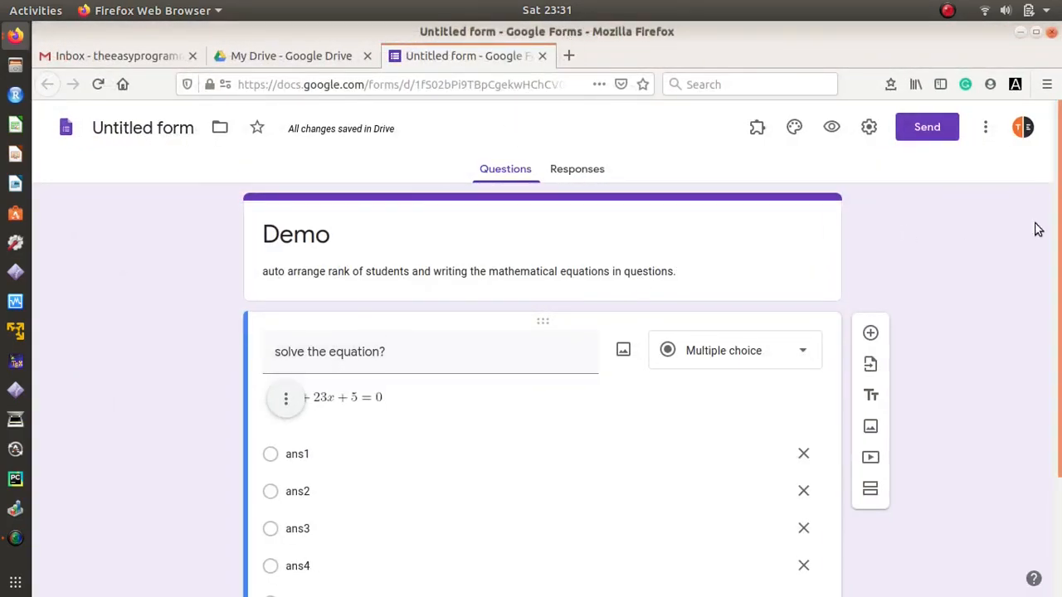
scroll(1060, 236, "down", 3)
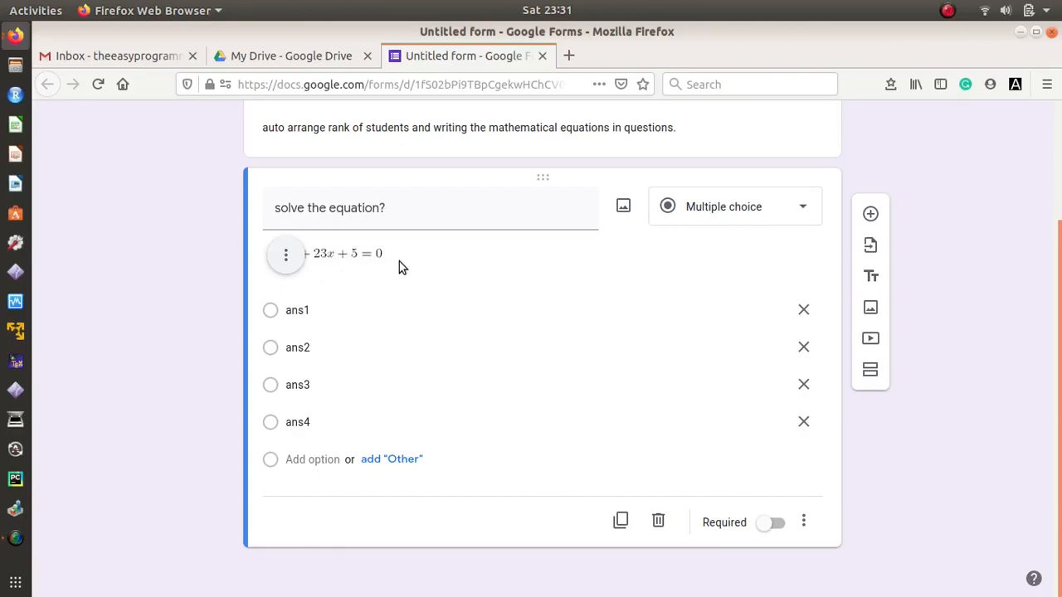
left_click(319, 310)
left_click(331, 311)
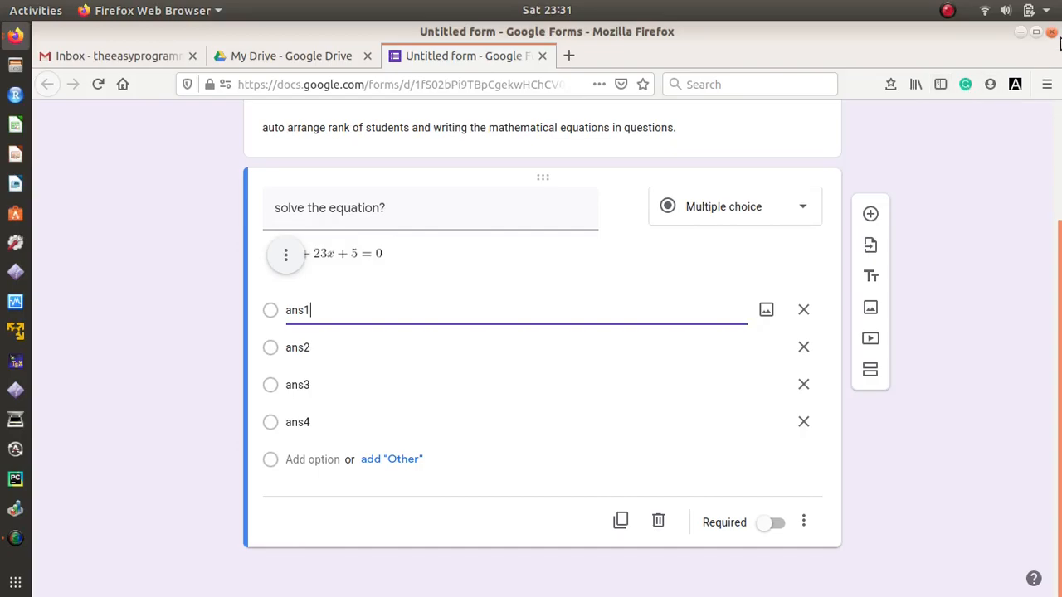
left_click(1036, 33)
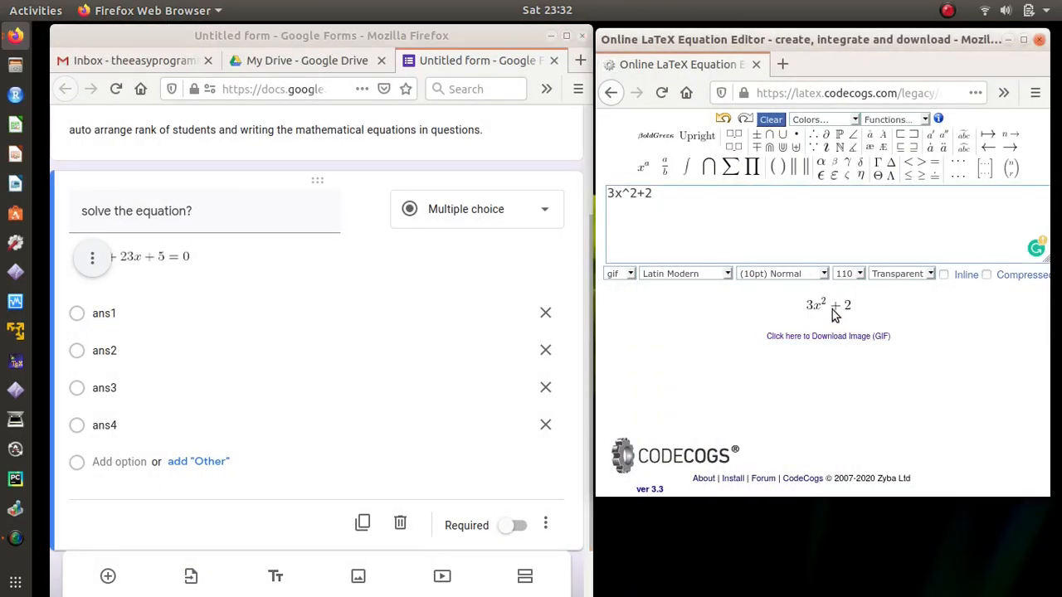
Step: Attach the 3x²+2 equation image to option ans1 using its copied CodeCogs URL
right_click(821, 306)
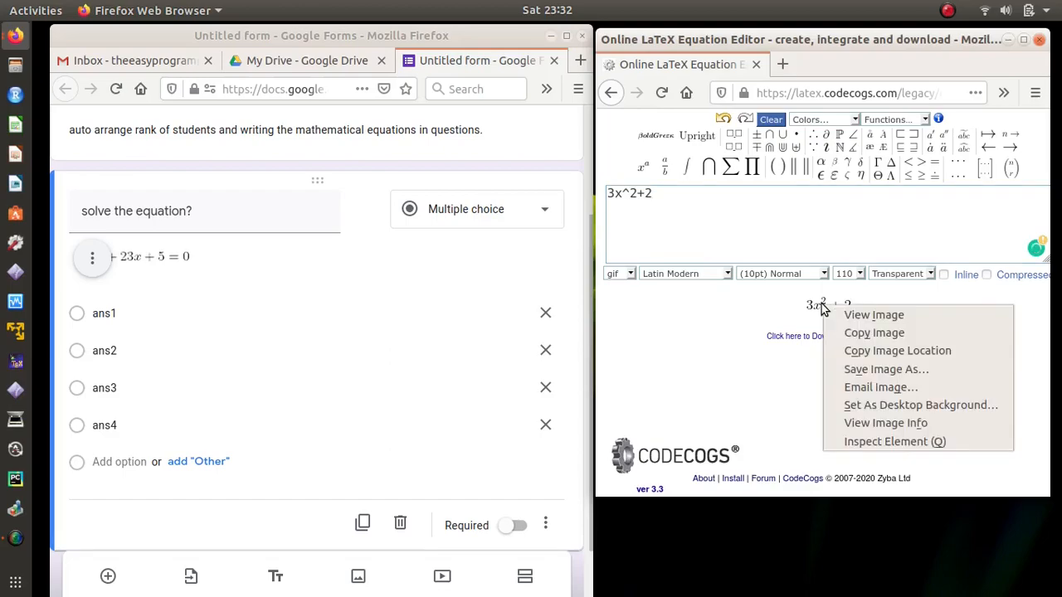
left_click(871, 351)
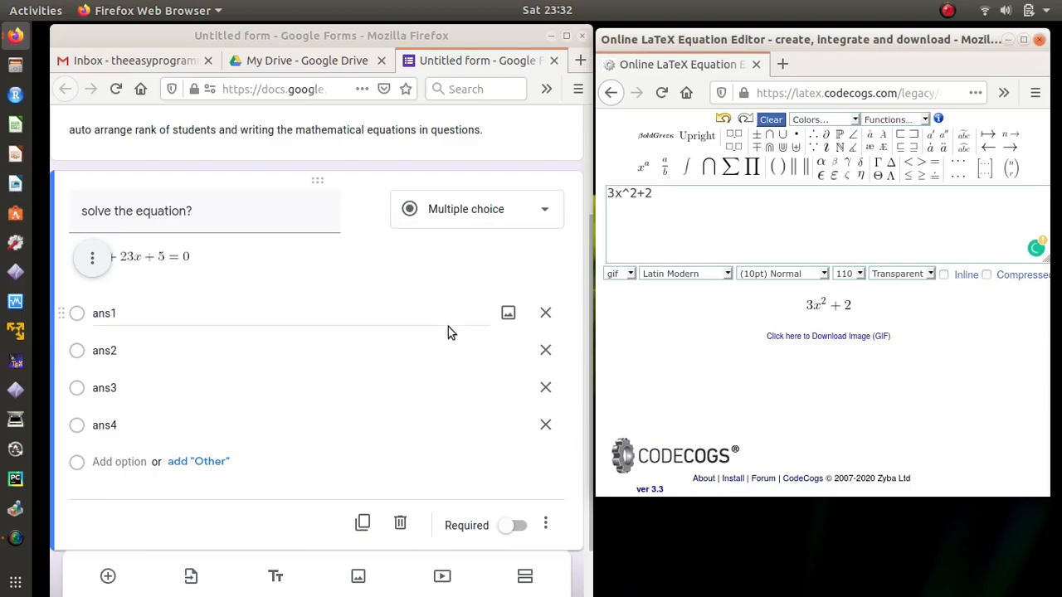
left_click(255, 313)
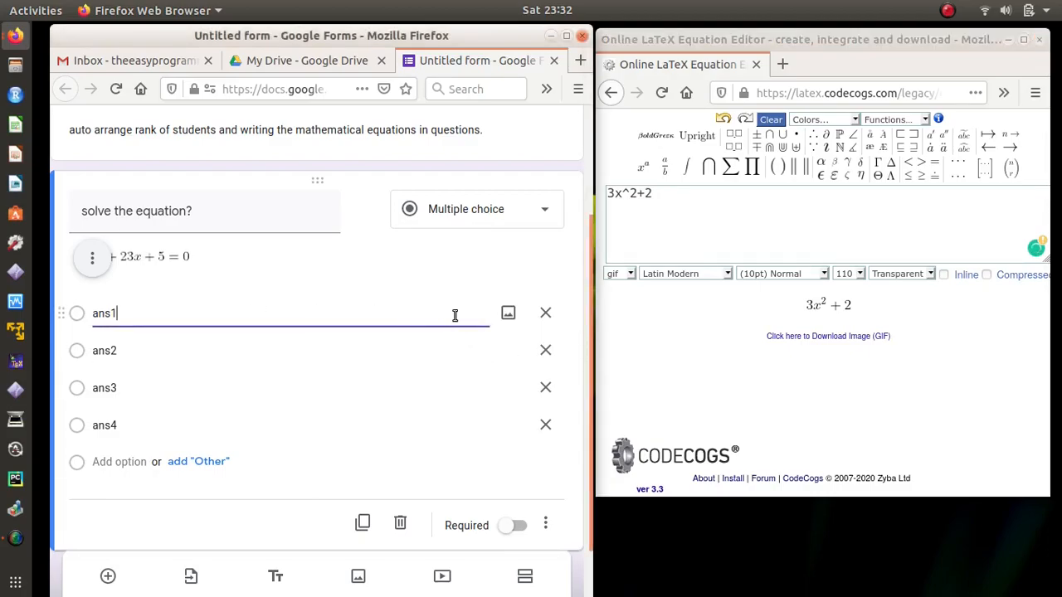
left_click(508, 313)
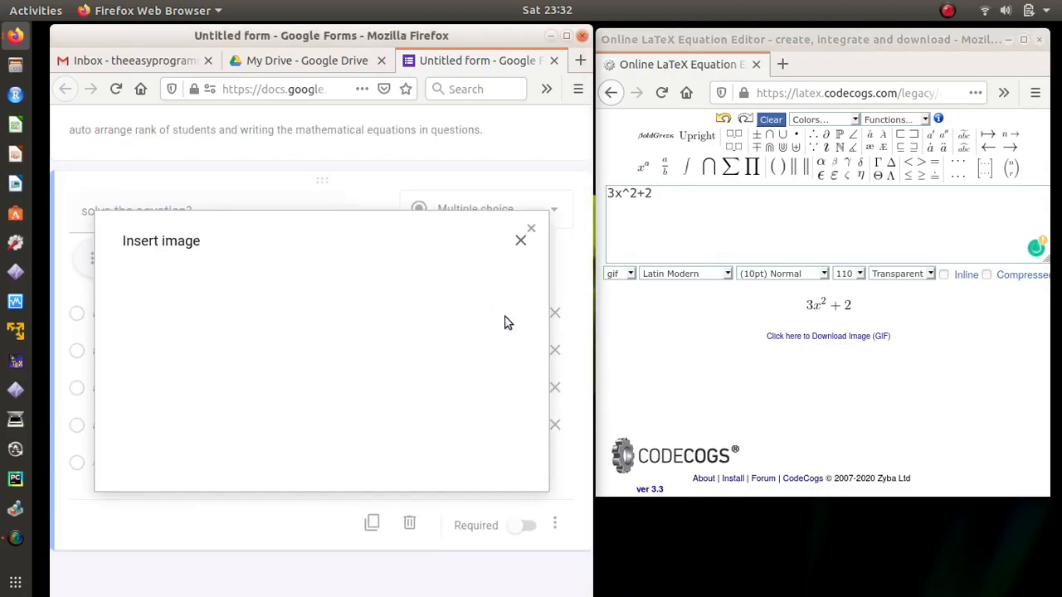
left_click(288, 294)
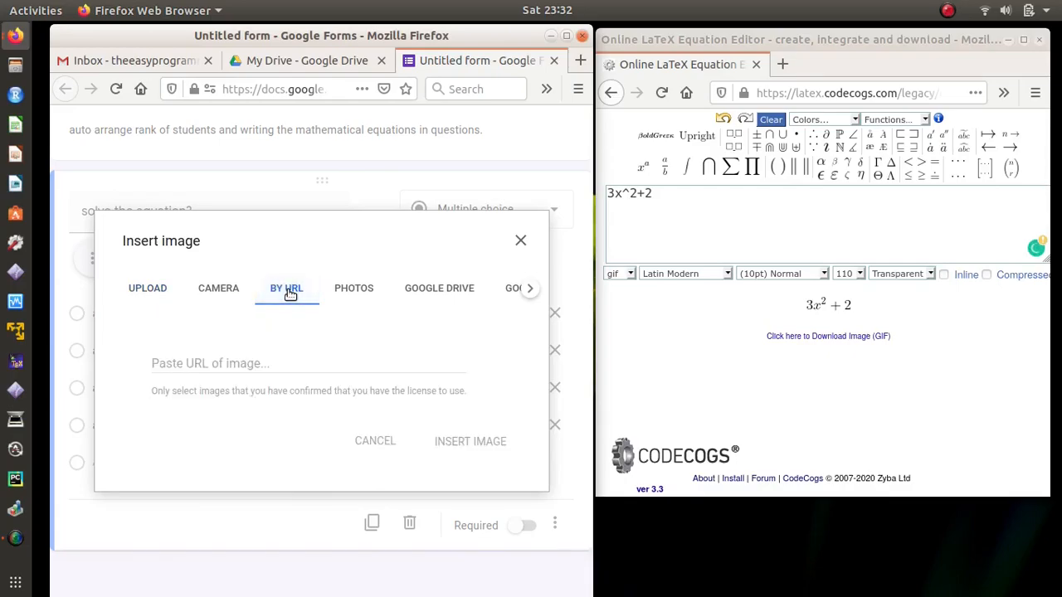
left_click(284, 363)
right_click(282, 365)
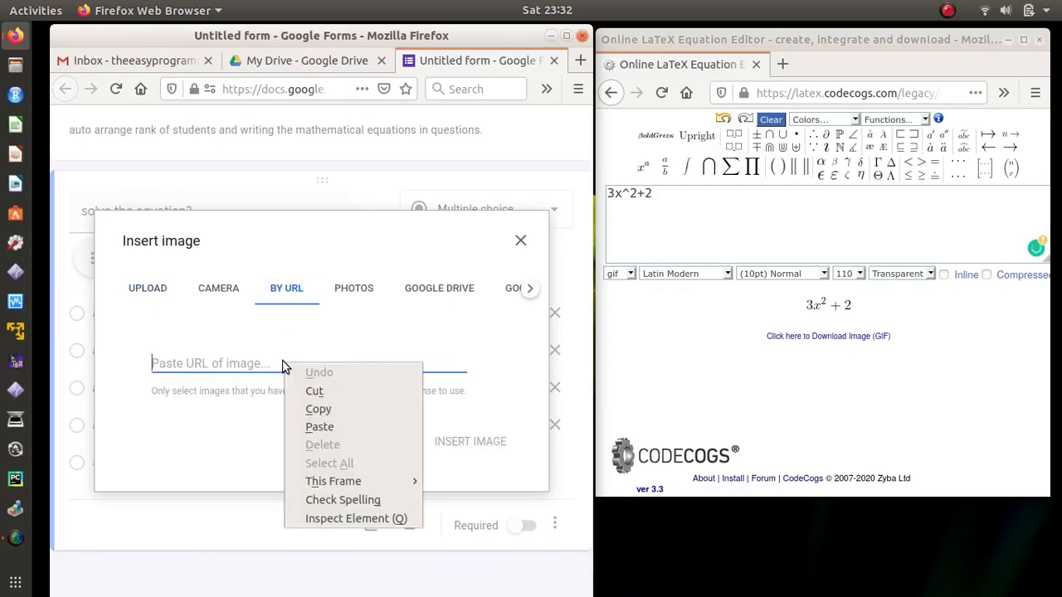
left_click(319, 426)
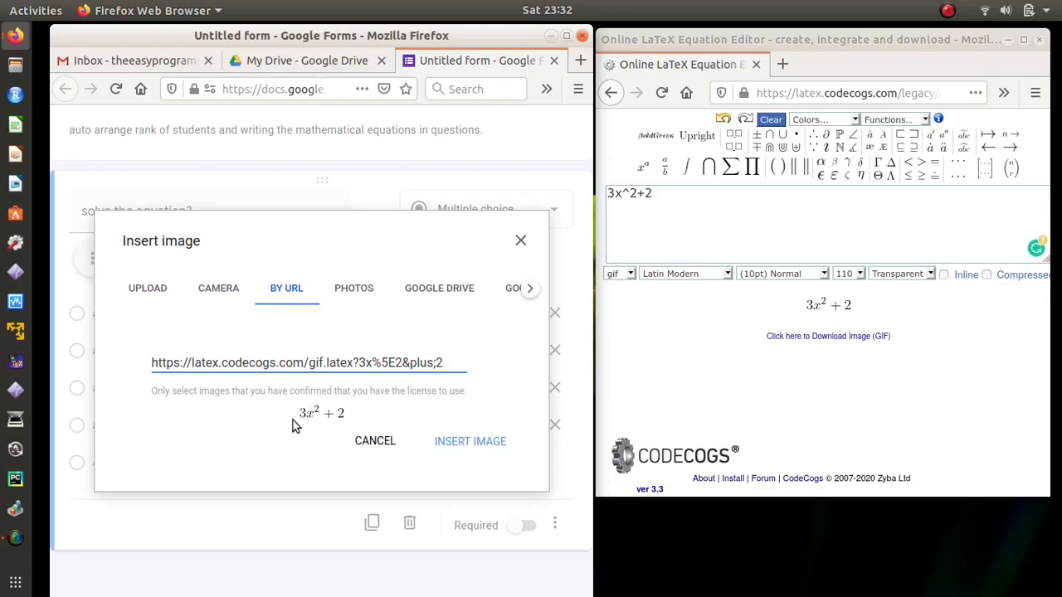
left_click(471, 440)
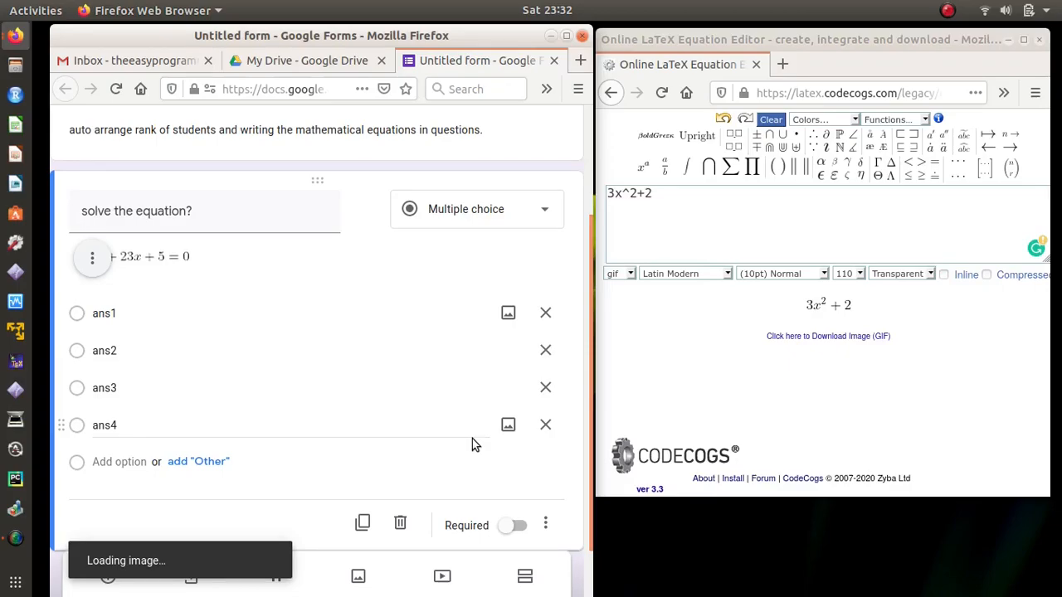
Step: Maximize the form, move to option ans2, then restore it beside the equation editor
left_click(565, 35)
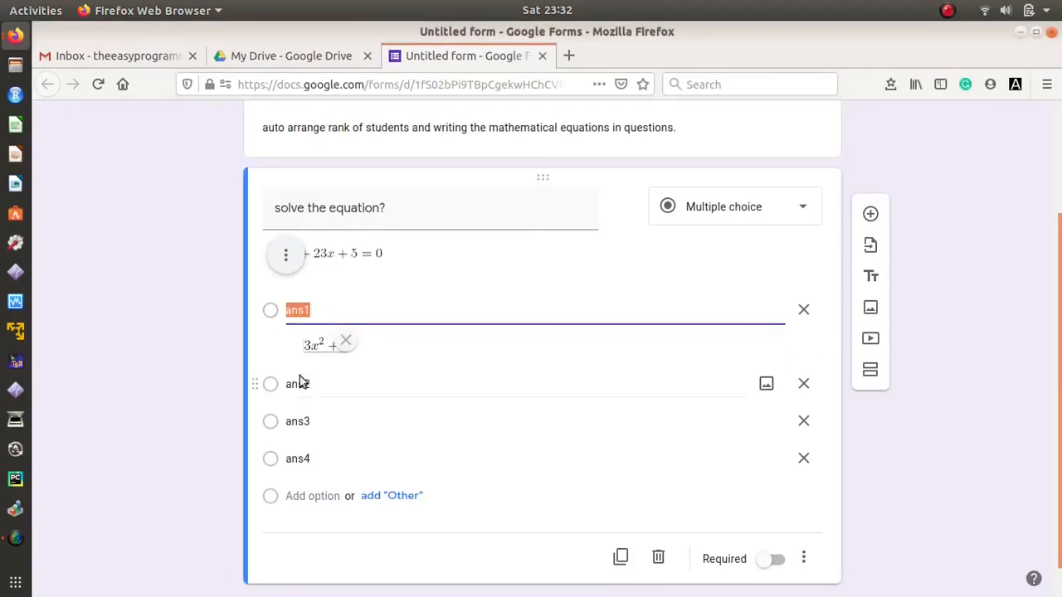
left_click(363, 383)
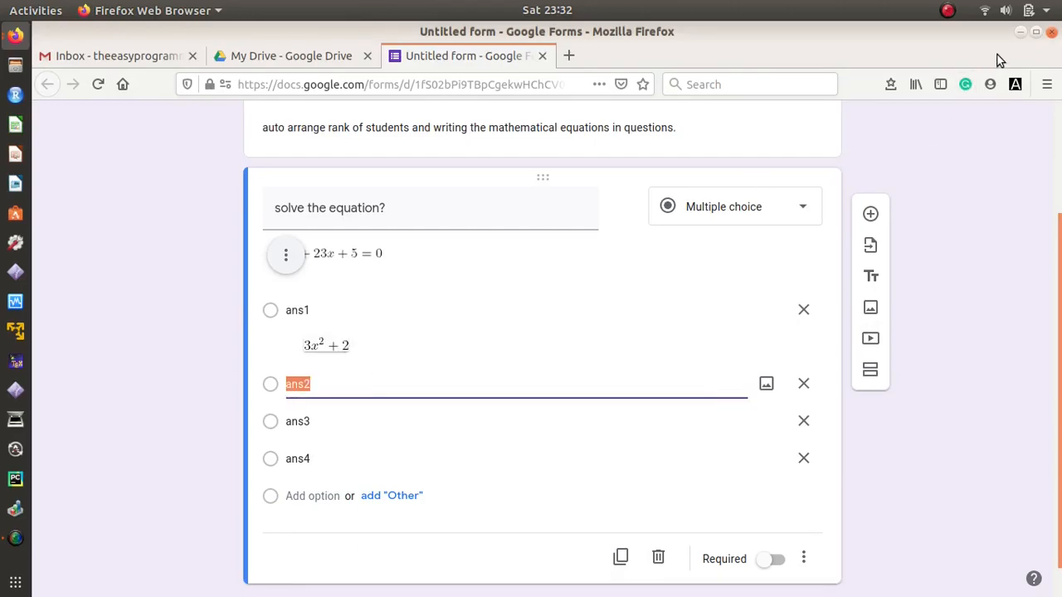
left_click(1035, 31)
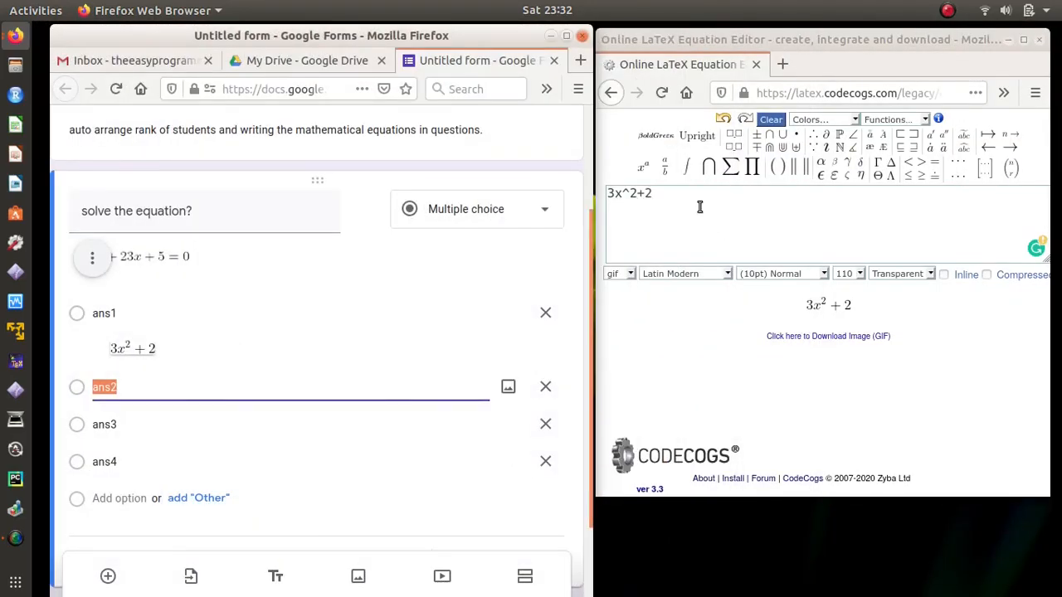
Step: Wrap 3x^2+2 in an integral from 0 to pi in the equation editor
left_click(699, 208)
left_click_drag(699, 208, 605, 196)
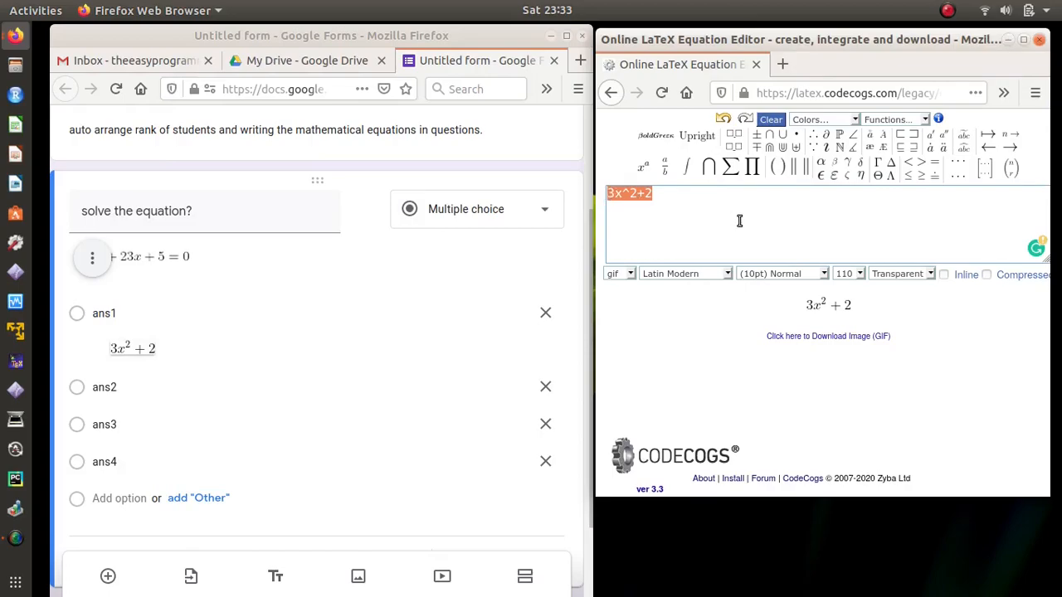
mouse_move(688, 178)
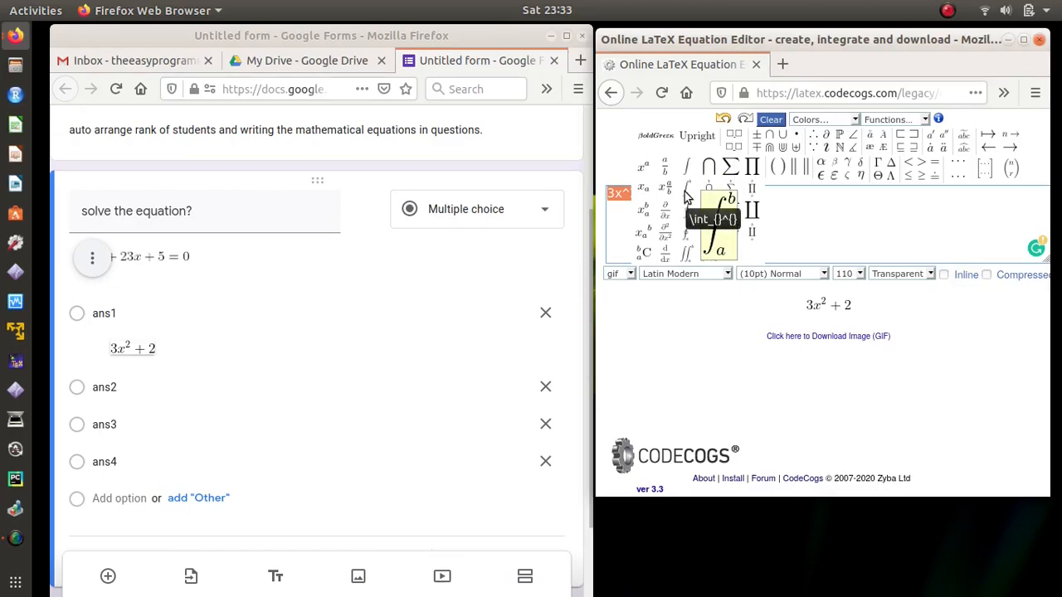
left_click(685, 196)
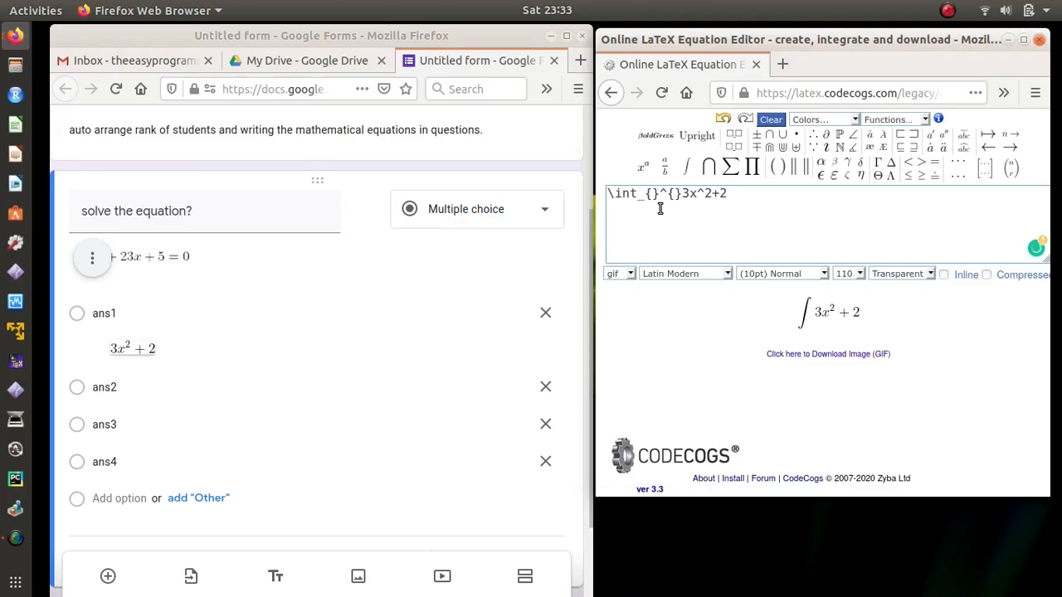
type("0")
key("Right")
key("Right")
key("Right")
mouse_move(826, 168)
left_click(821, 217)
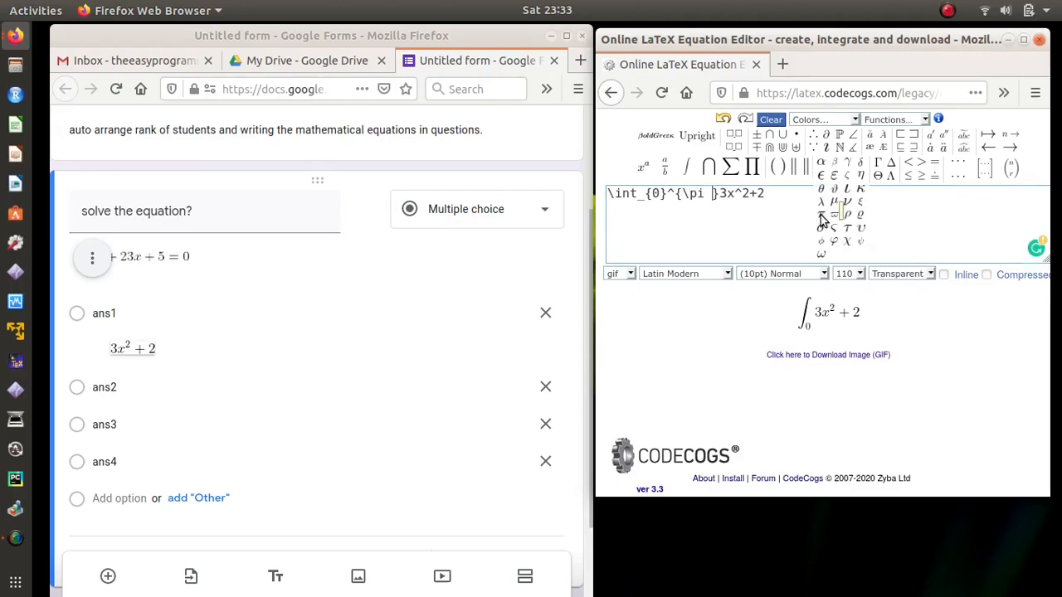
Step: Attach the integral image to option ans2 using its copied CodeCogs URL
right_click(831, 309)
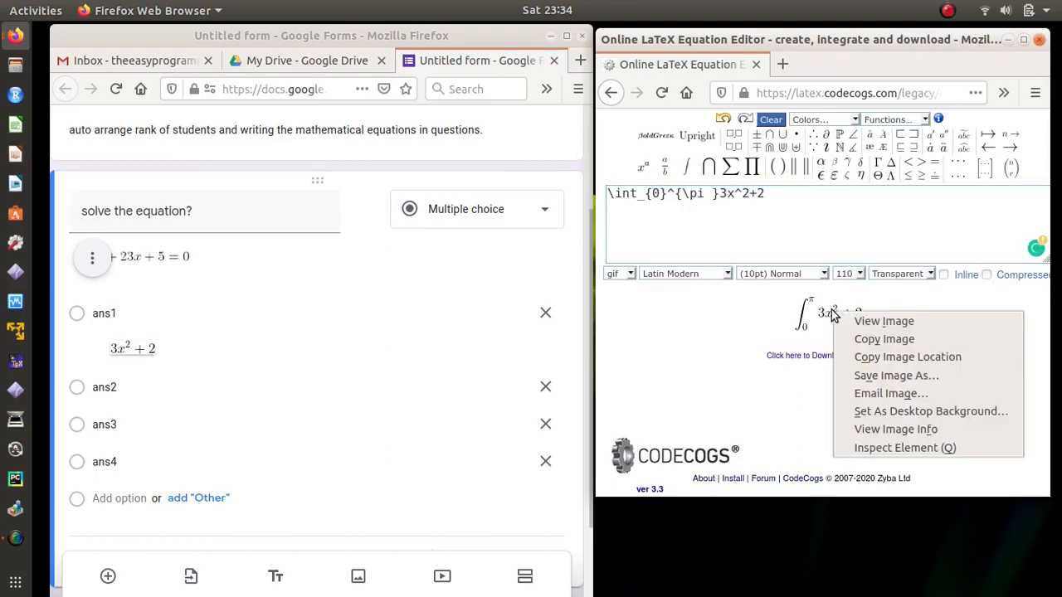
left_click(873, 358)
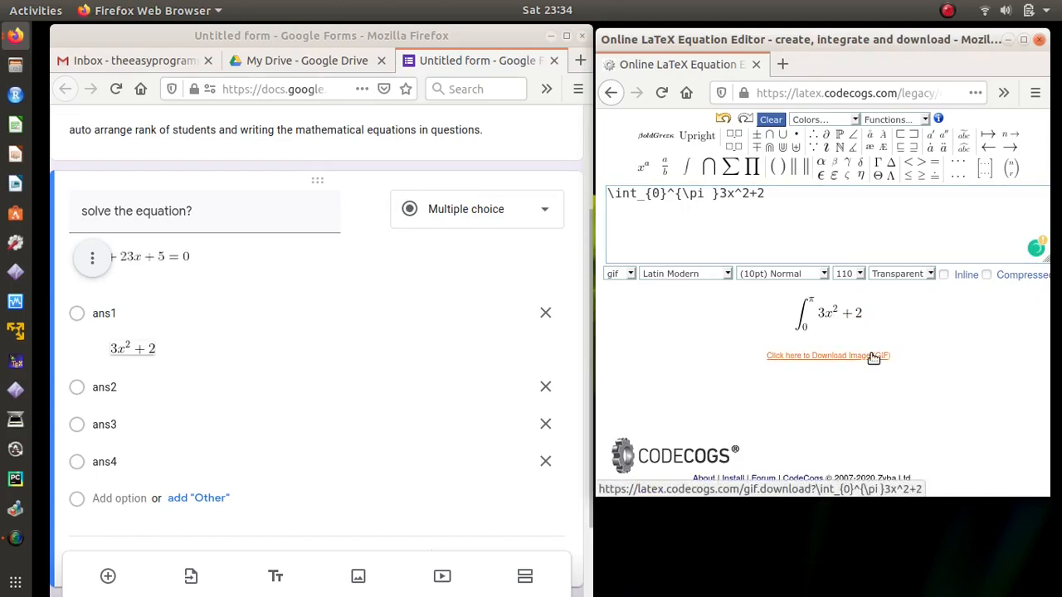
left_click(151, 388)
left_click(508, 387)
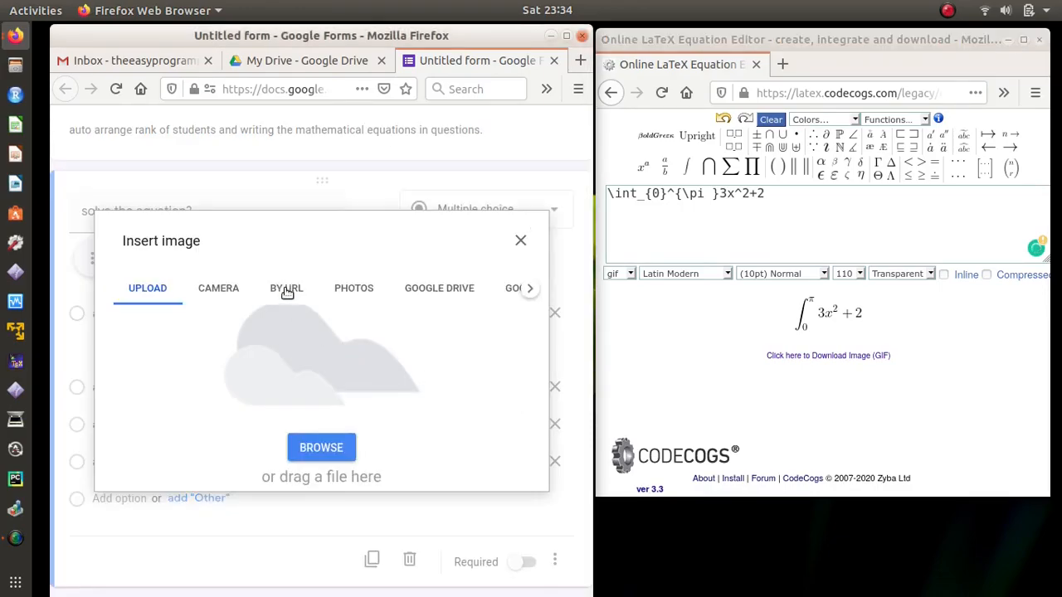
left_click(286, 289)
left_click(278, 363)
right_click(279, 362)
left_click(317, 426)
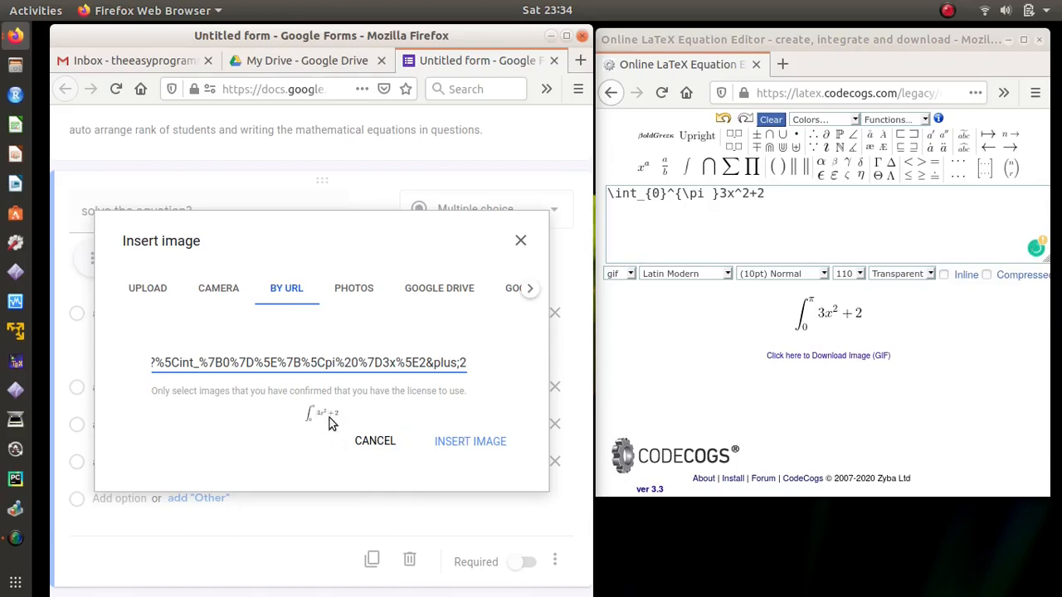
left_click(469, 440)
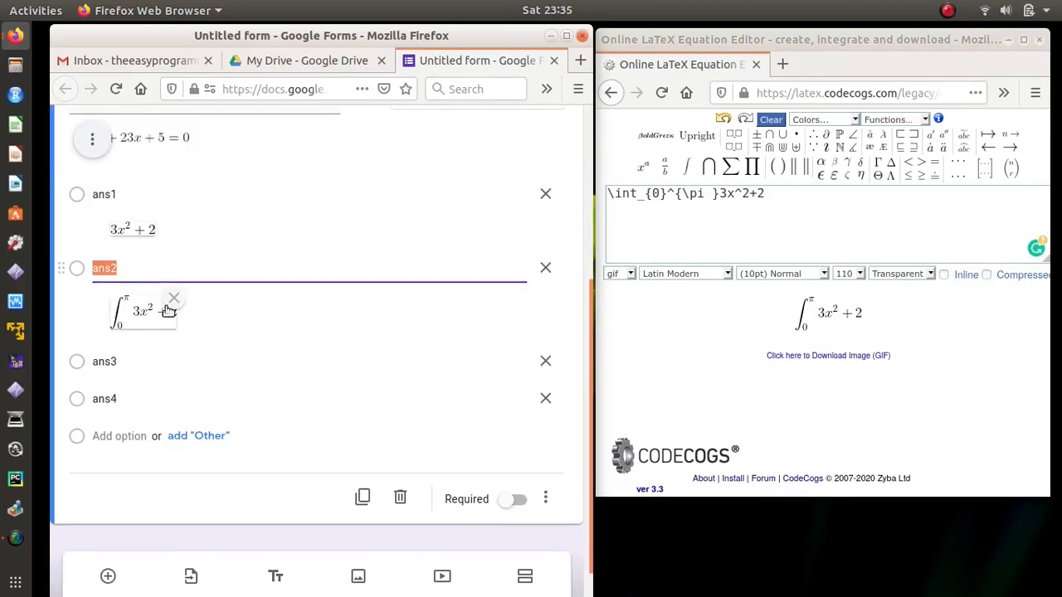
Step: Replace the integral with the fraction (3x^2+2)/(4x-3) in the equation editor
left_click(156, 362)
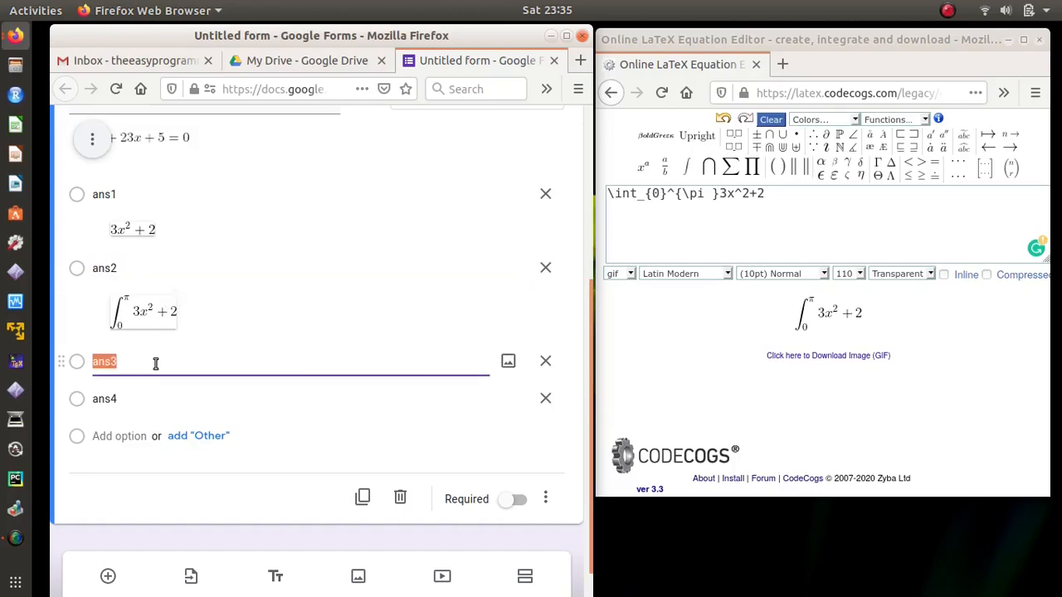
left_click(797, 194)
left_click_drag(719, 194, 608, 198)
key("BackSpace")
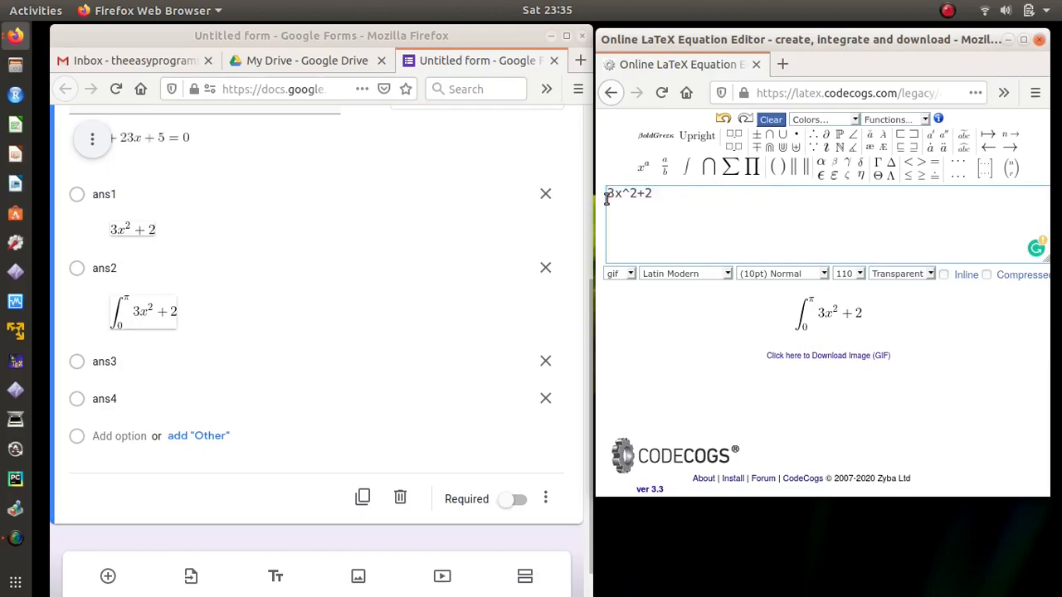
left_click_drag(662, 195, 606, 195)
mouse_move(666, 172)
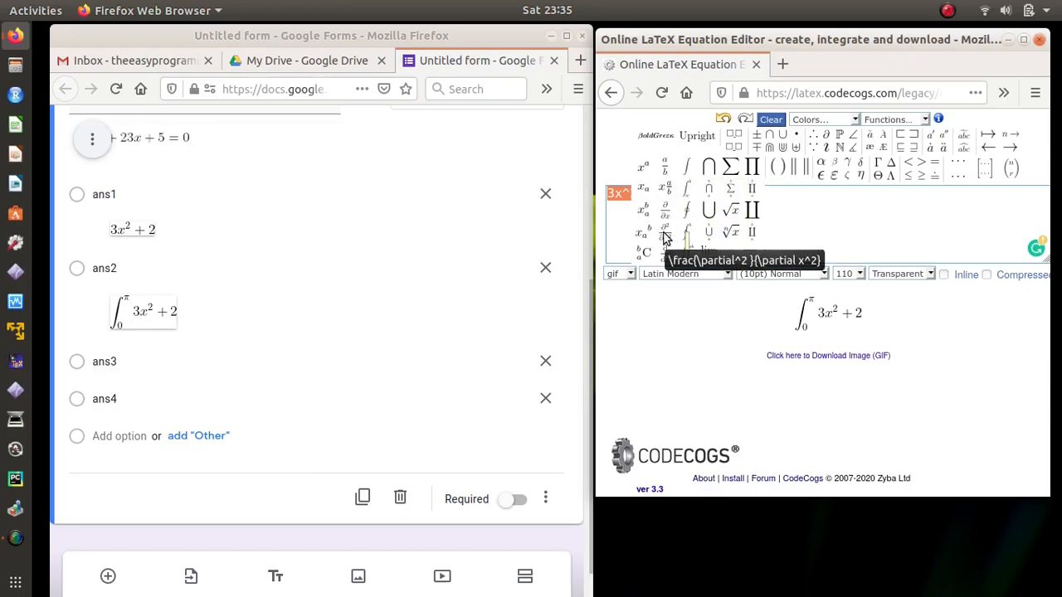
left_click(668, 169)
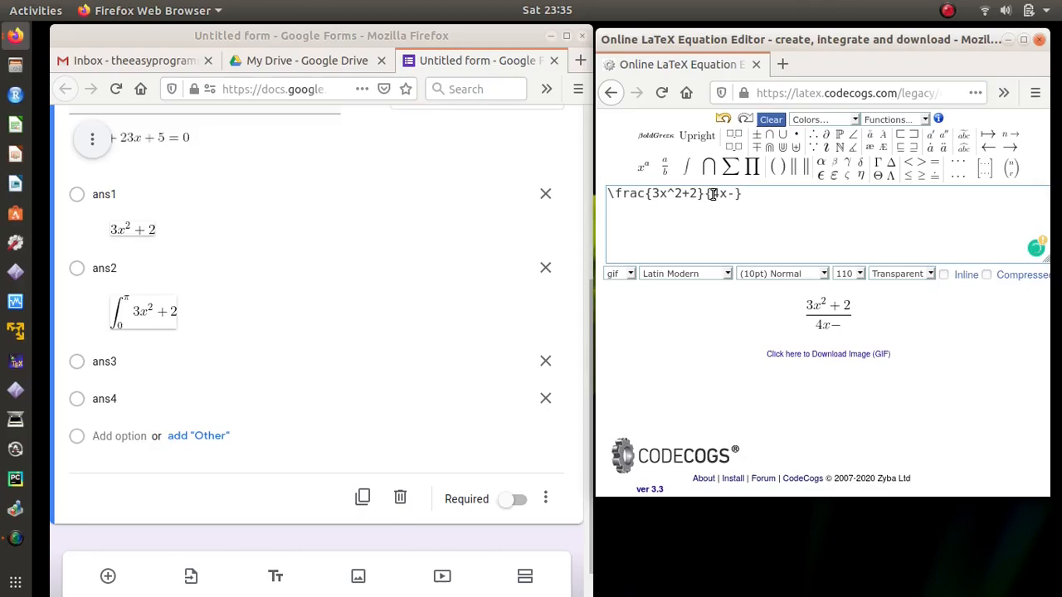
type("3")
Step: Attach the fraction image to option ans3 using its copied CodeCogs URL
right_click(834, 314)
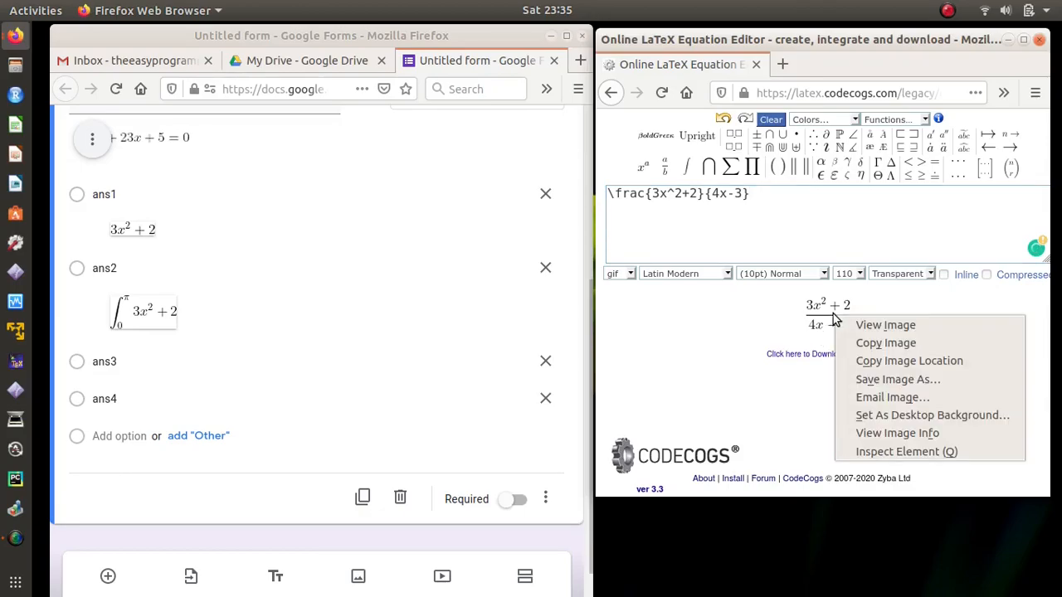
left_click(873, 363)
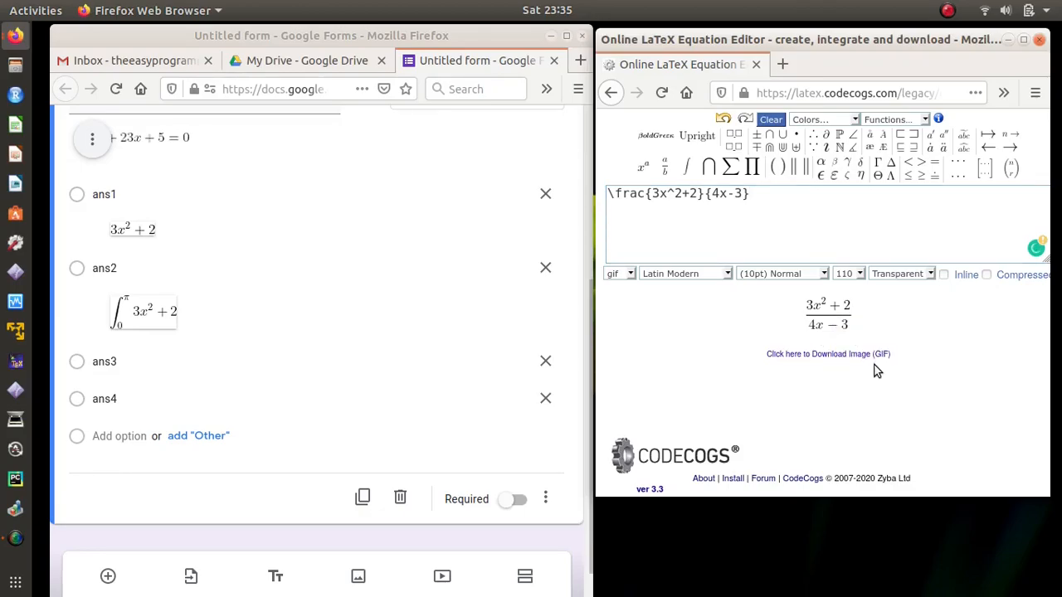
left_click(322, 367)
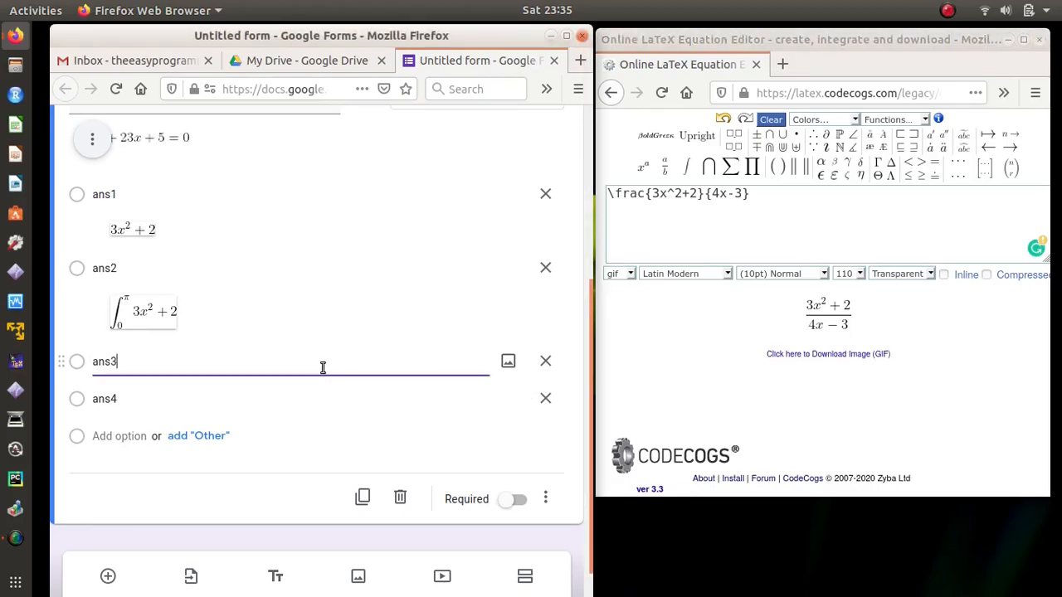
left_click(509, 365)
left_click(291, 290)
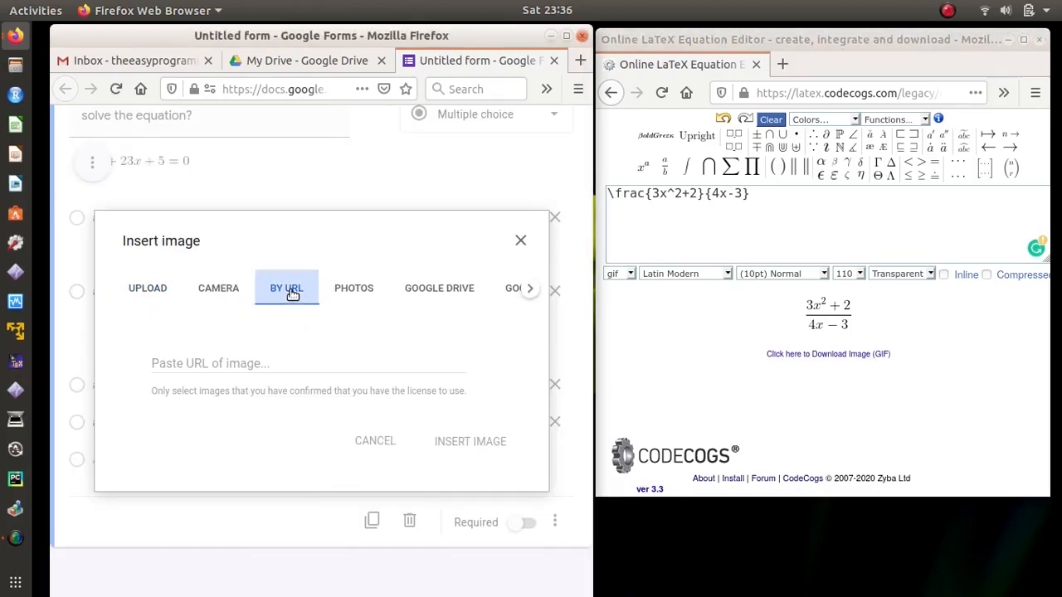
left_click(292, 363)
right_click(292, 362)
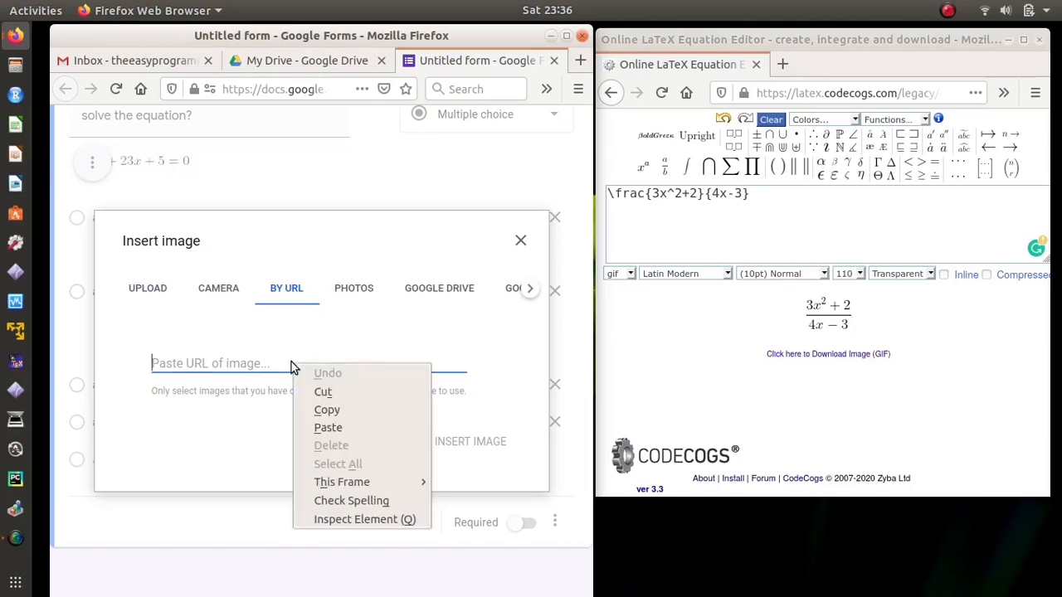
left_click(333, 427)
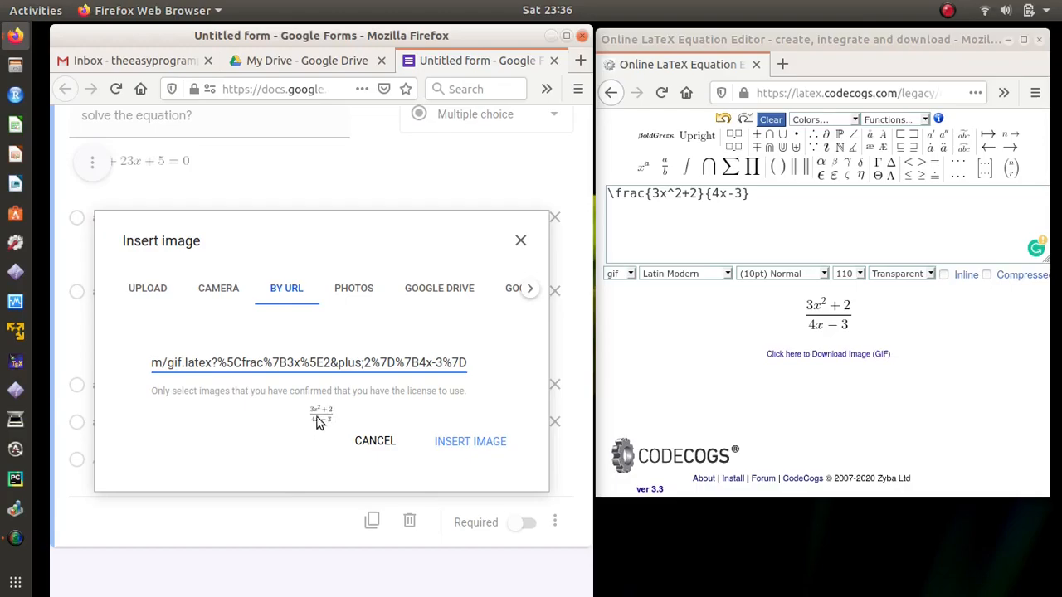
left_click(468, 442)
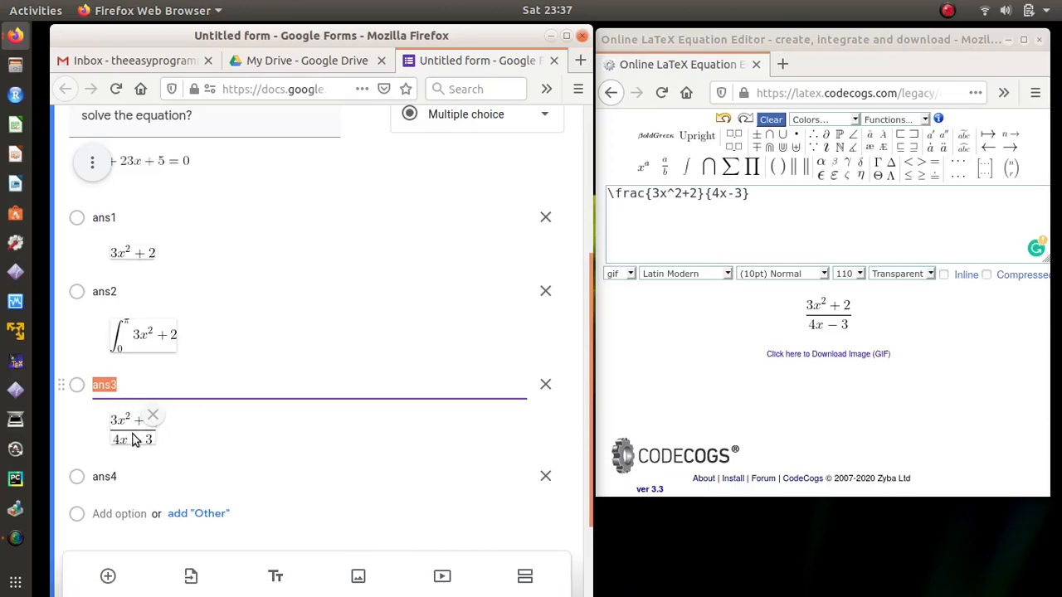
left_click(149, 476)
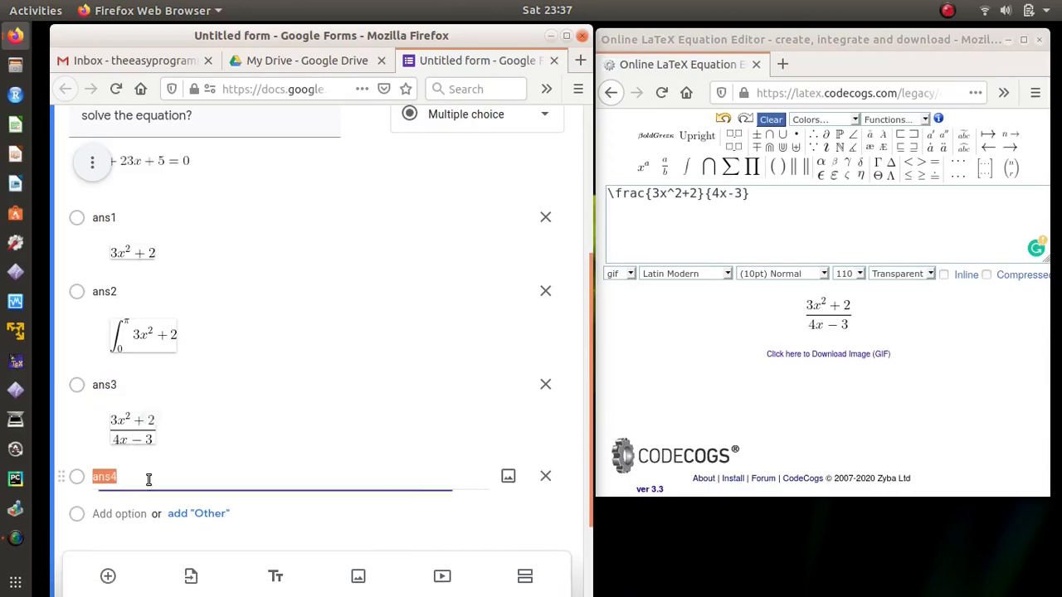
Step: Wrap the fraction in CodeCogs to render the partial derivative ∂(3x²)/∂x
left_click(745, 335)
left_click(782, 192)
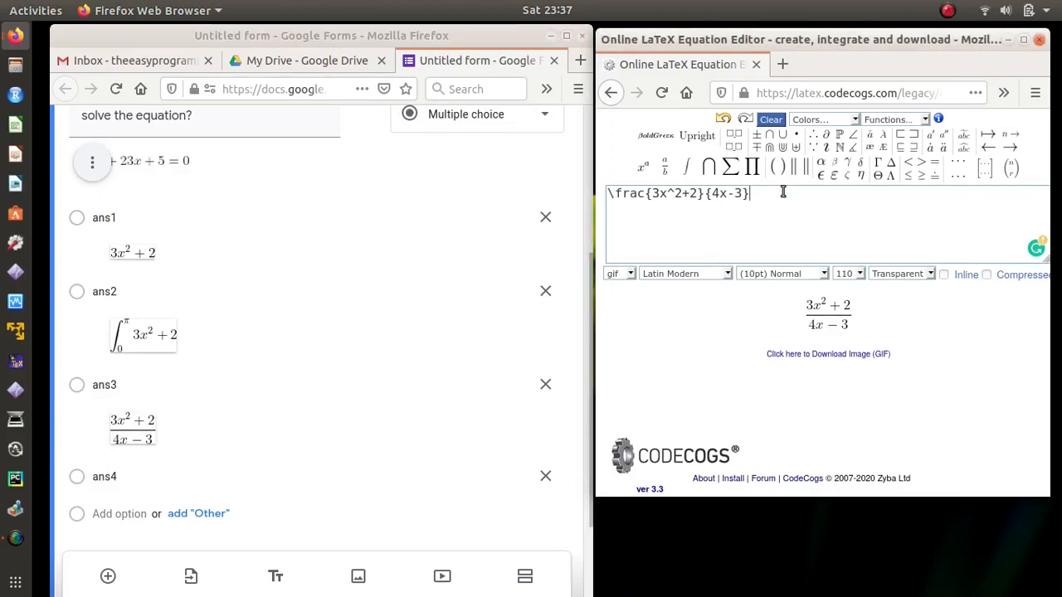
left_click_drag(751, 193, 606, 194)
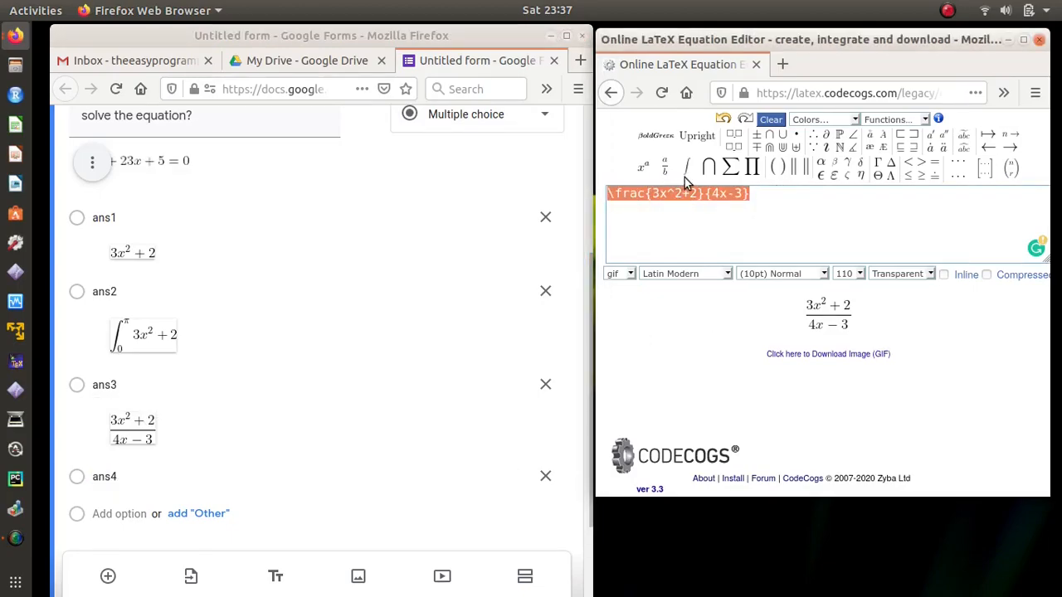
mouse_move(665, 171)
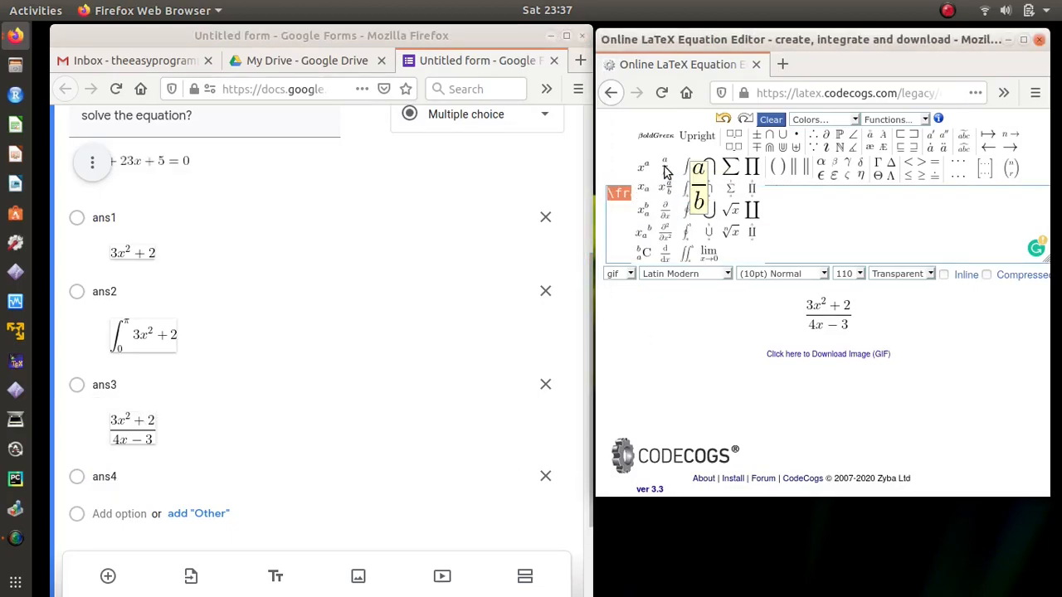
left_click(666, 218)
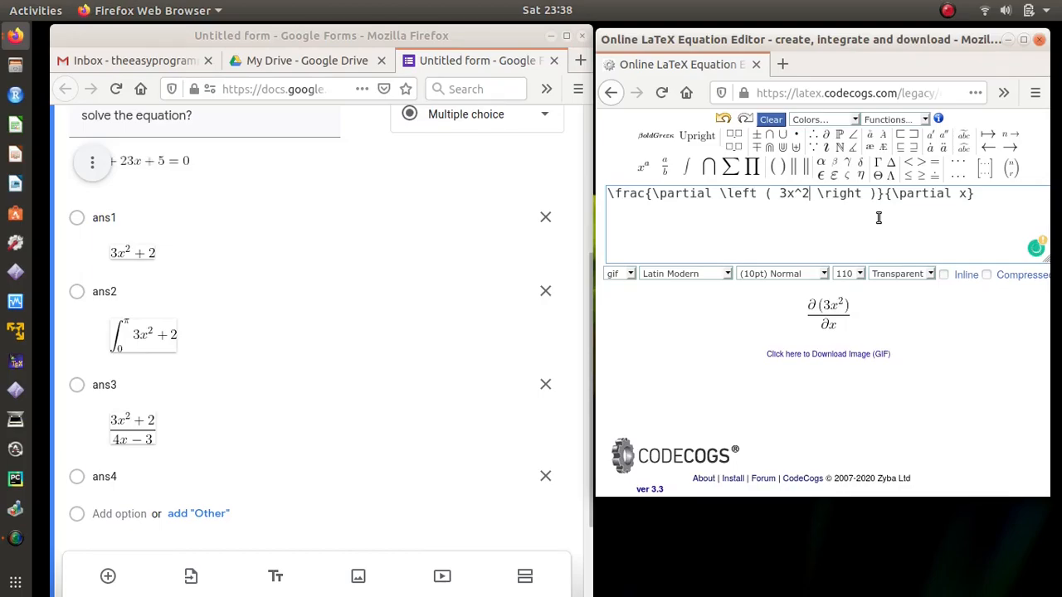
Step: Copy the rendered equation image's location and return to the form window
right_click(828, 312)
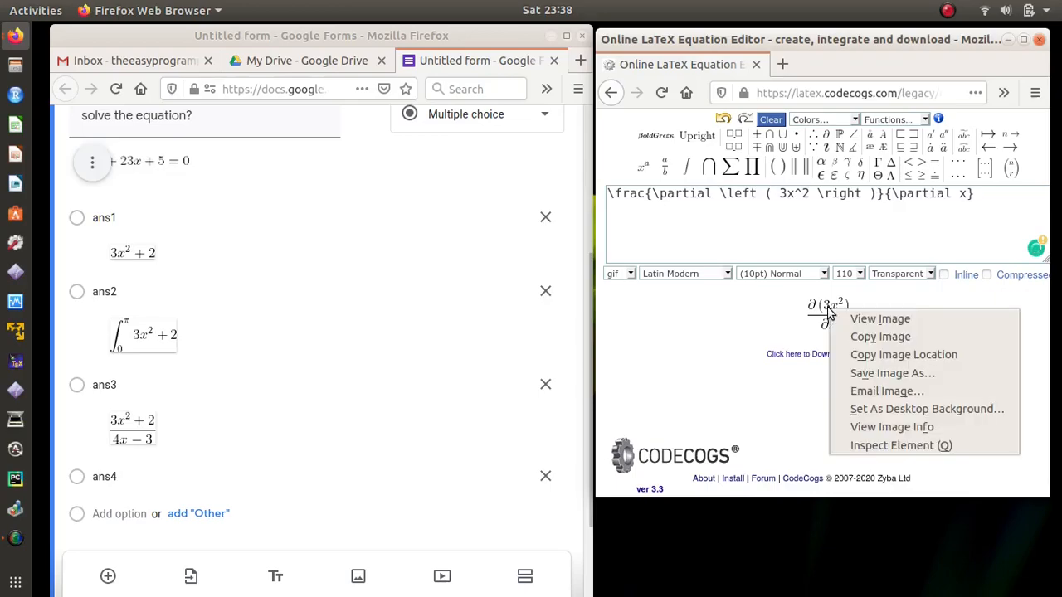
left_click(862, 356)
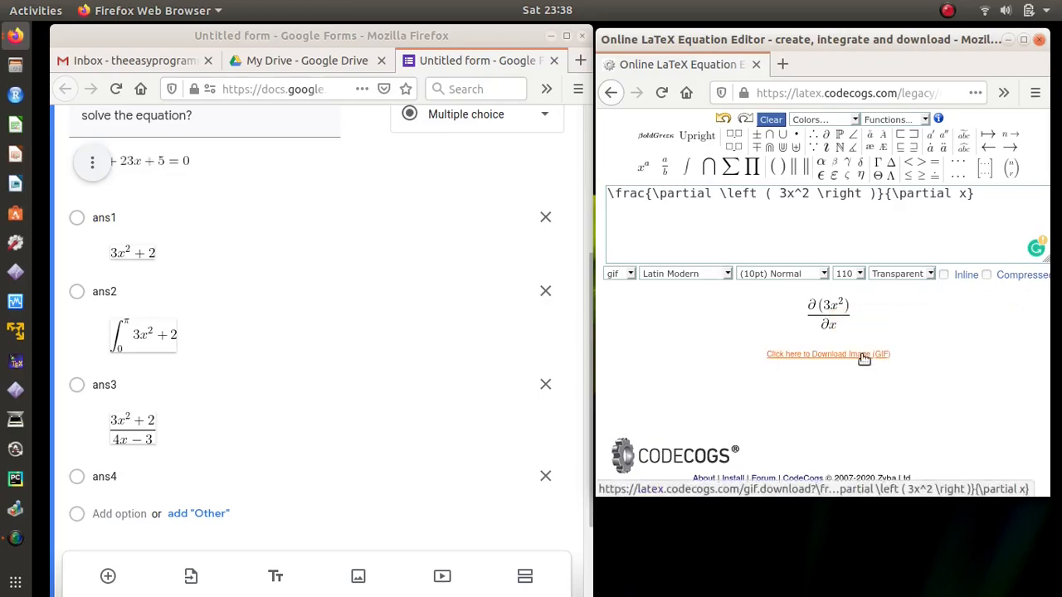
left_click(403, 471)
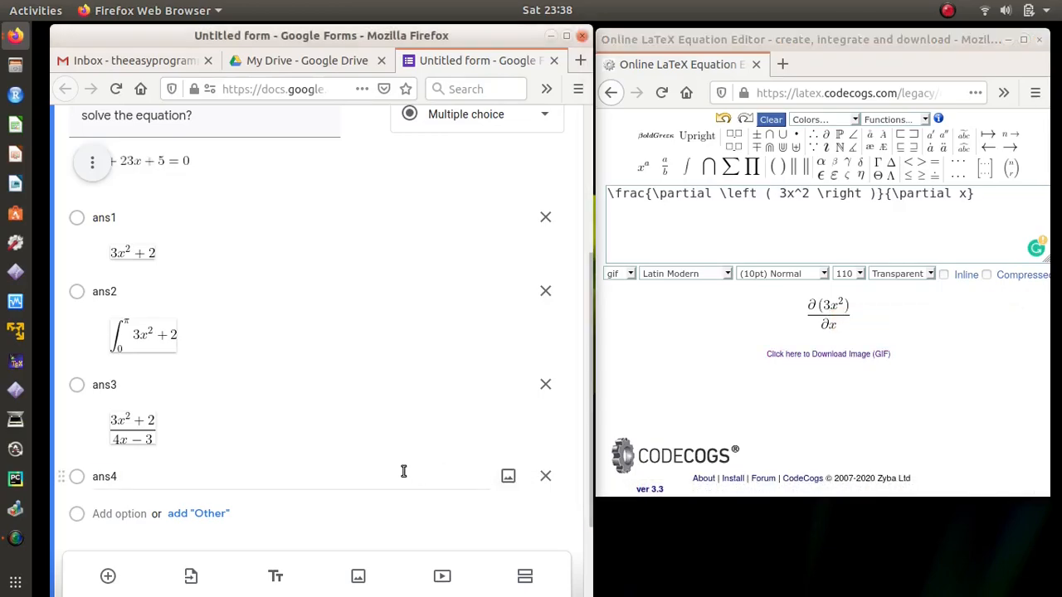
Step: Insert the ∂(3x²)/∂x image into option ans4 by URL, then close CodeCogs and maximize Firefox
left_click(508, 476)
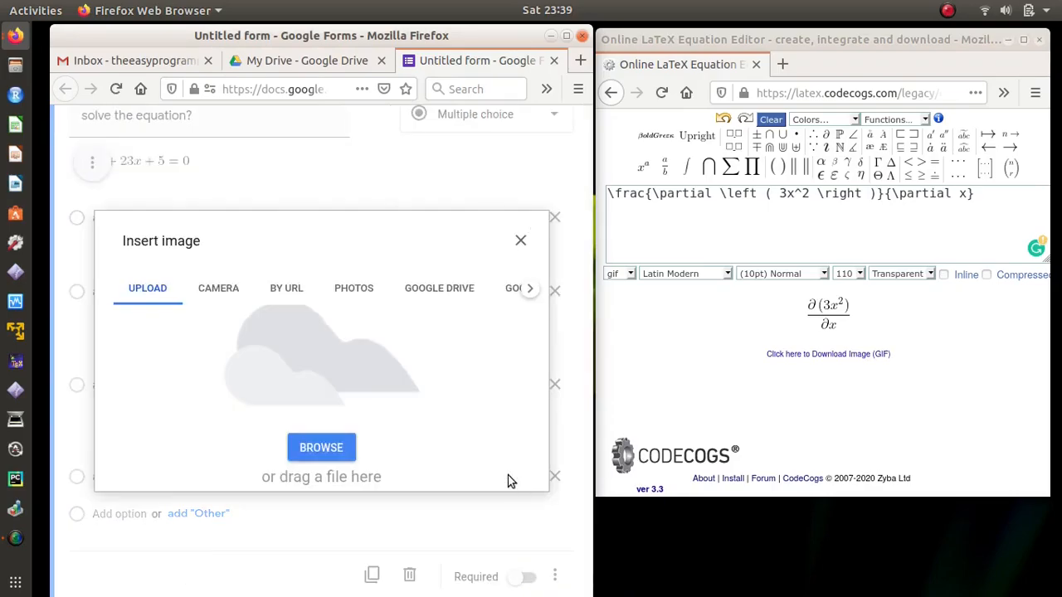
left_click(290, 292)
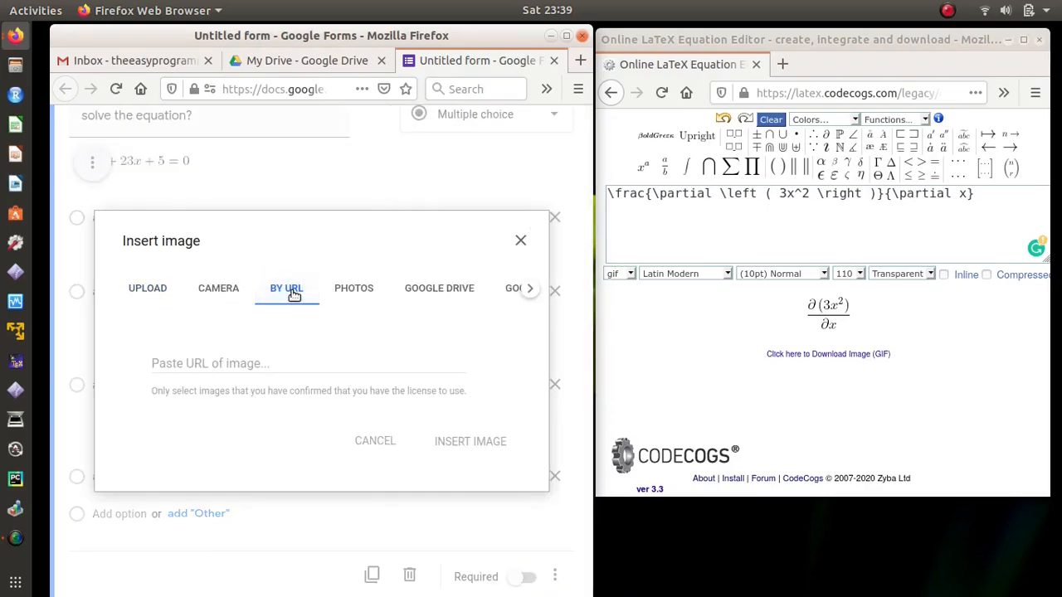
left_click(277, 362)
right_click(277, 361)
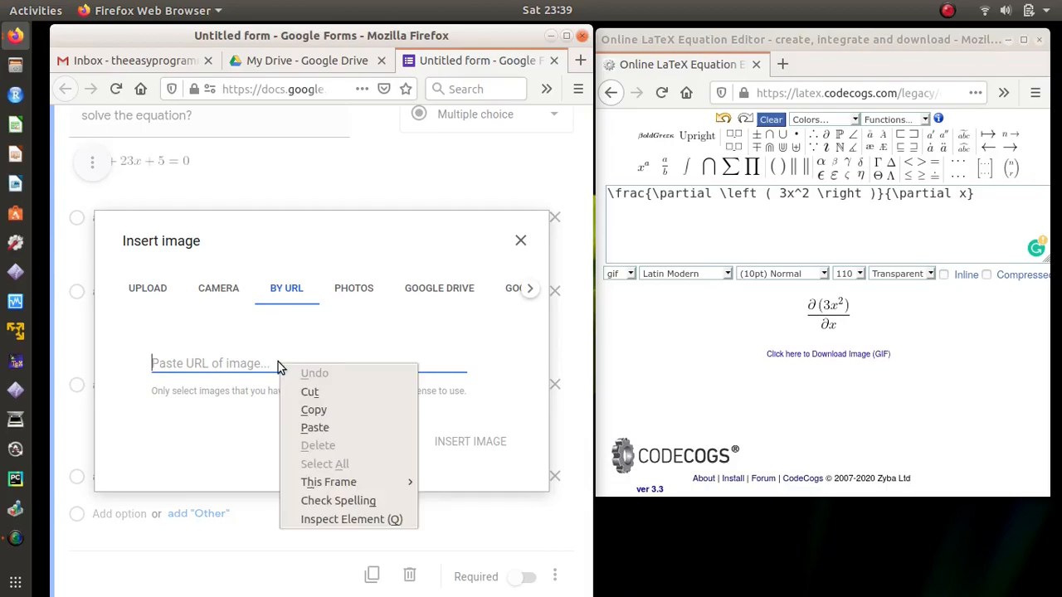
left_click(315, 428)
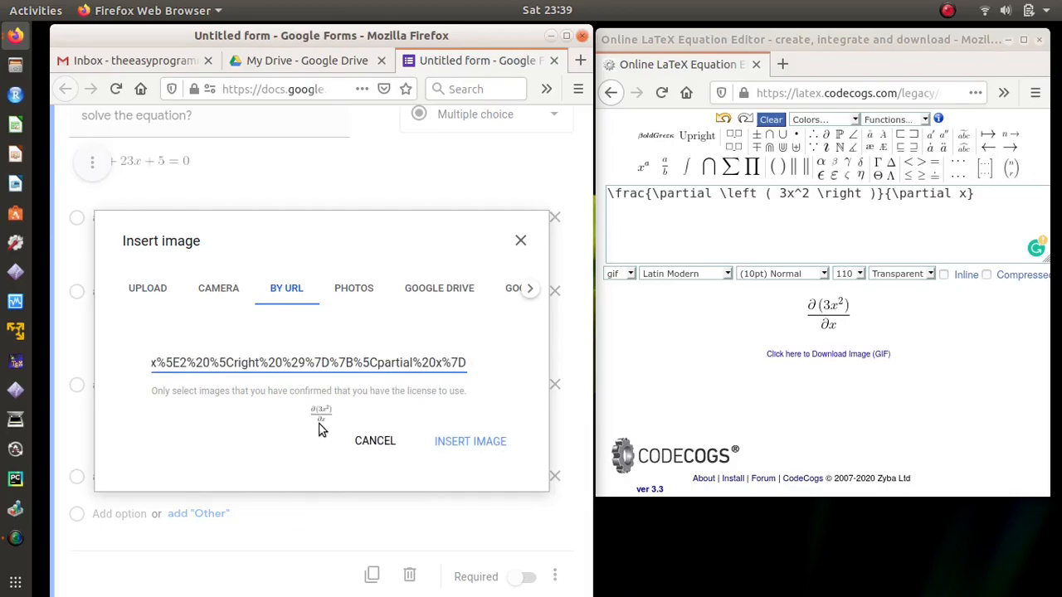
left_click(471, 442)
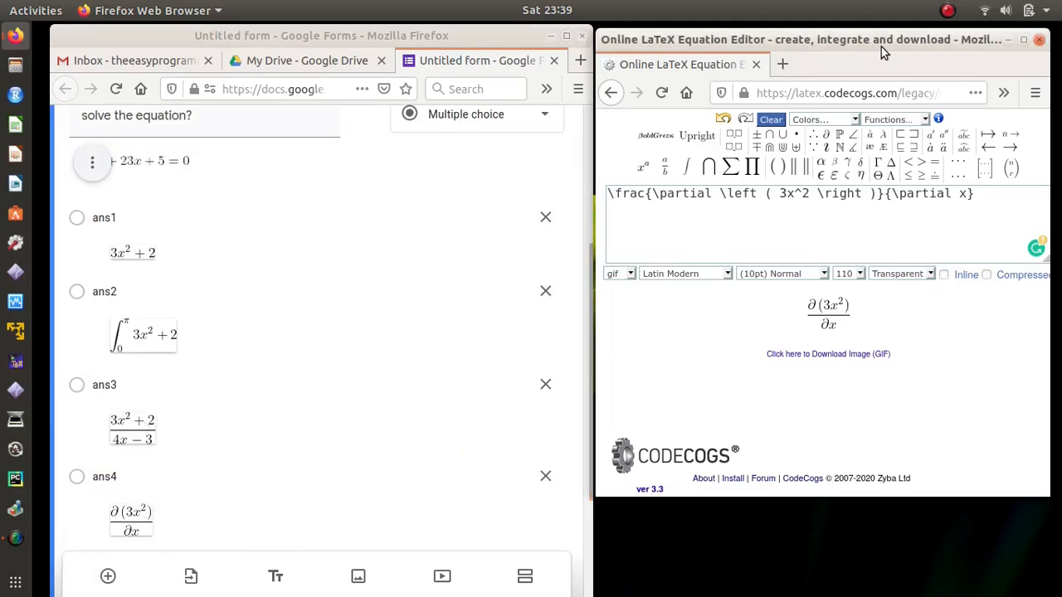
left_click(1038, 38)
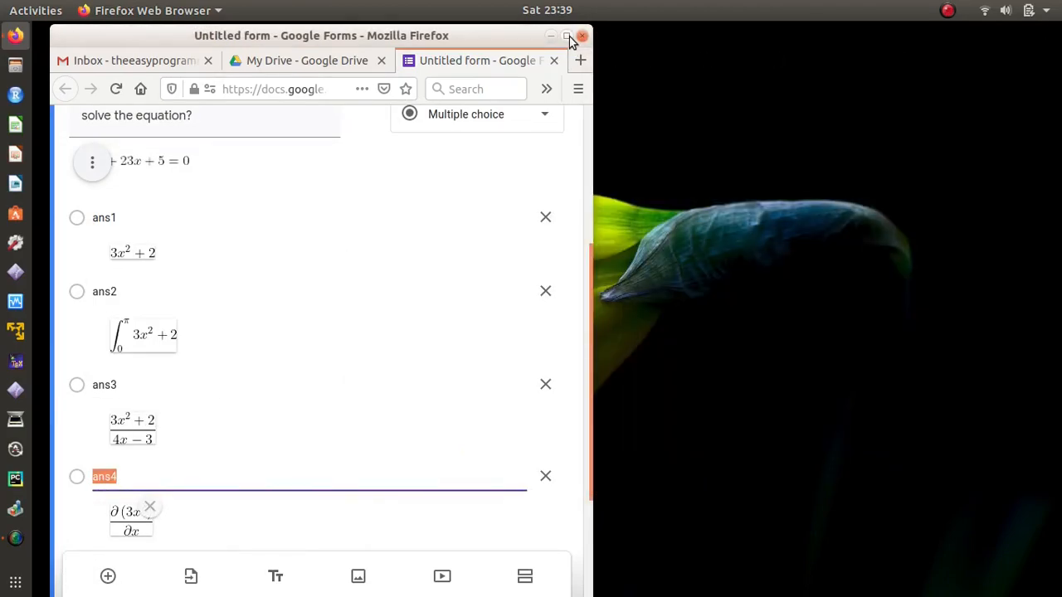
left_click(567, 35)
left_click(979, 162)
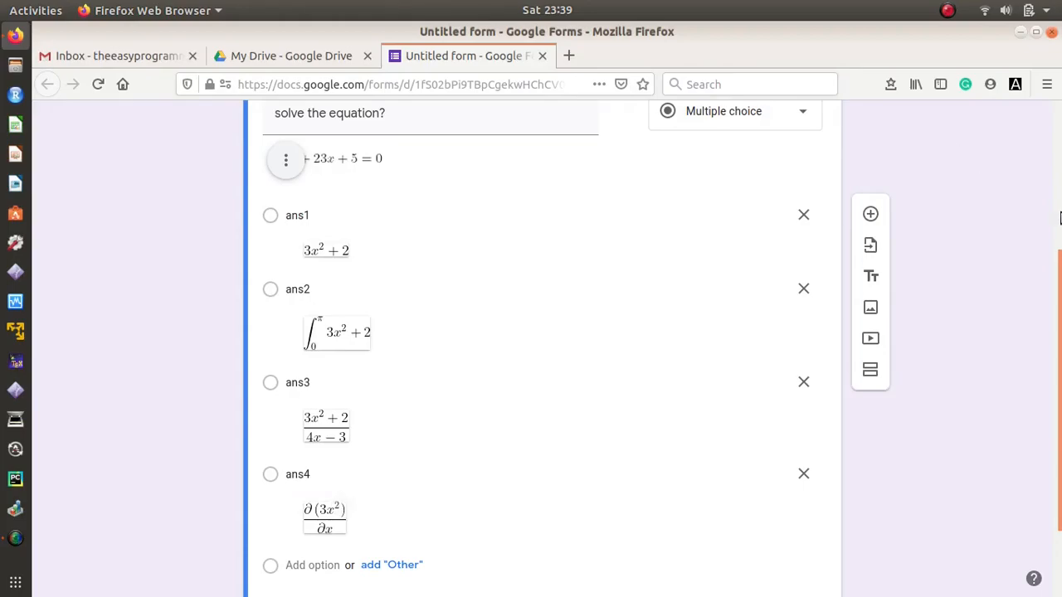
scroll(978, 161, "up", 5)
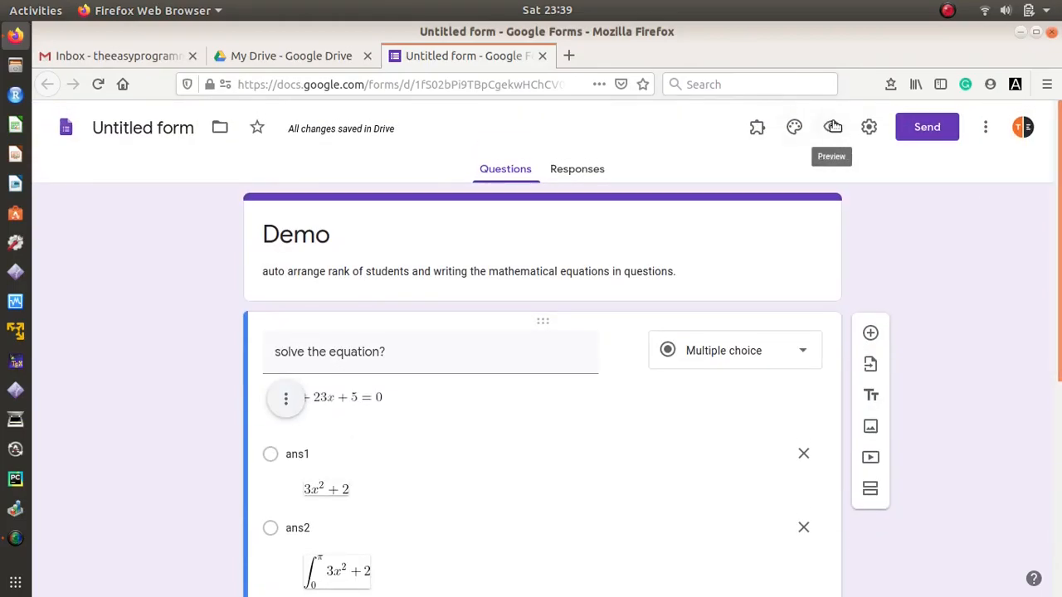
left_click(832, 127)
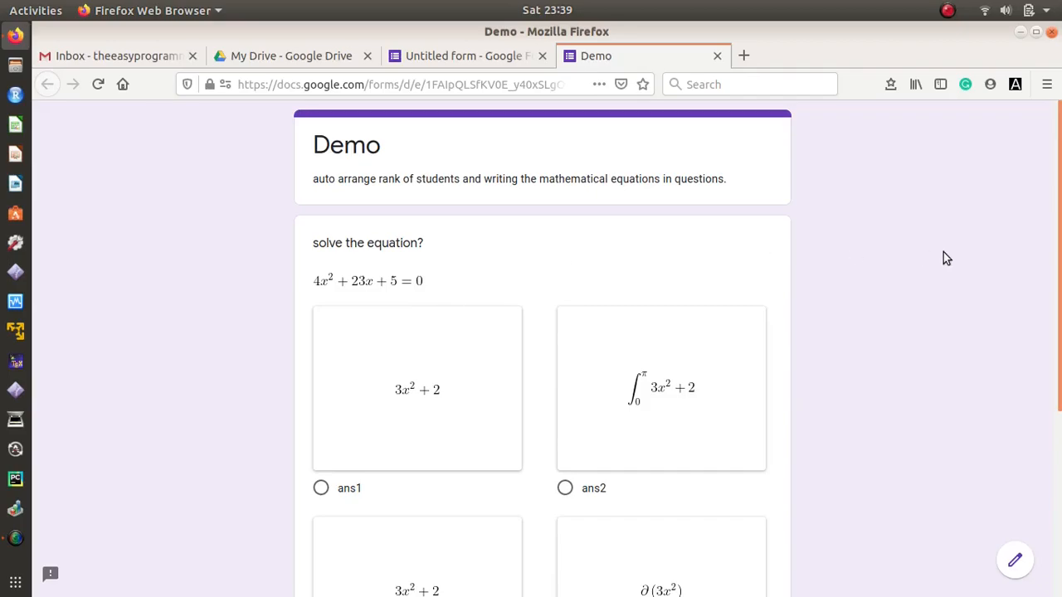
scroll(943, 257, "down", 3)
left_click_drag(1060, 292, 1060, 304)
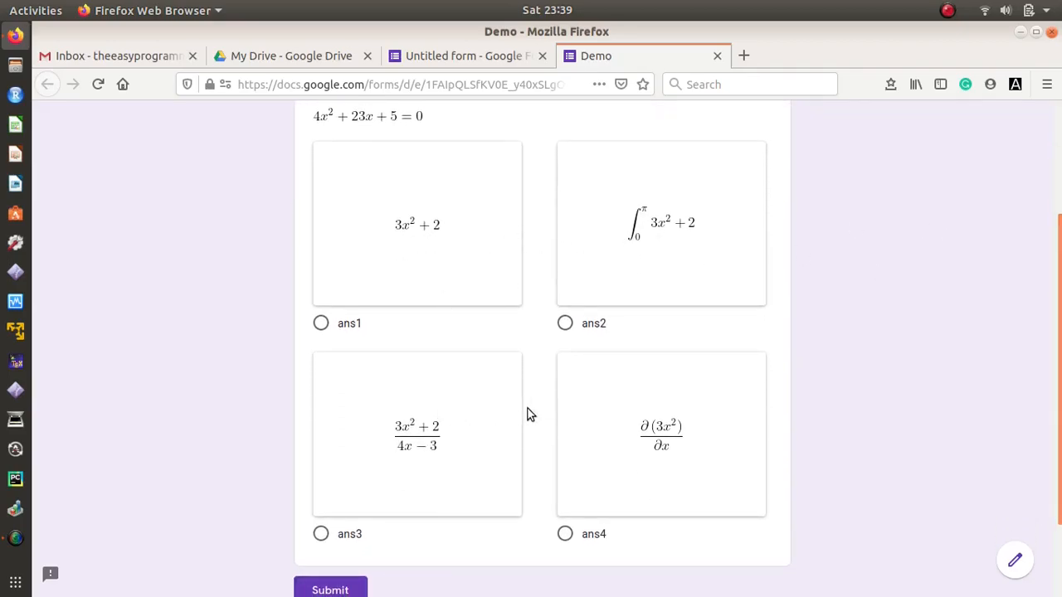
left_click_drag(1059, 297, 1060, 199)
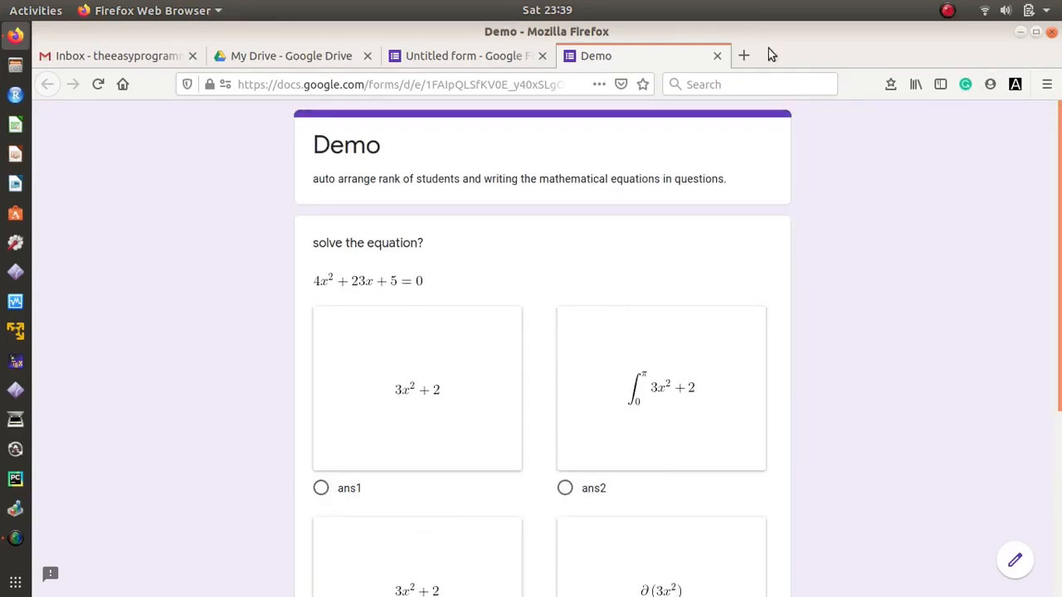
left_click(717, 56)
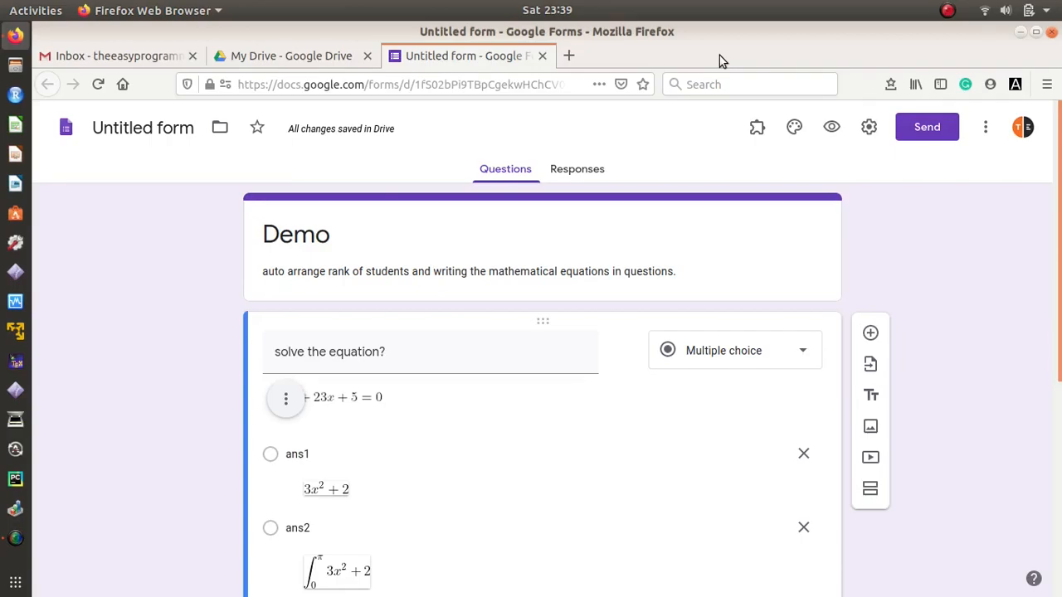
Step: Look over the Responses tab and check the form title Demo
left_click(585, 170)
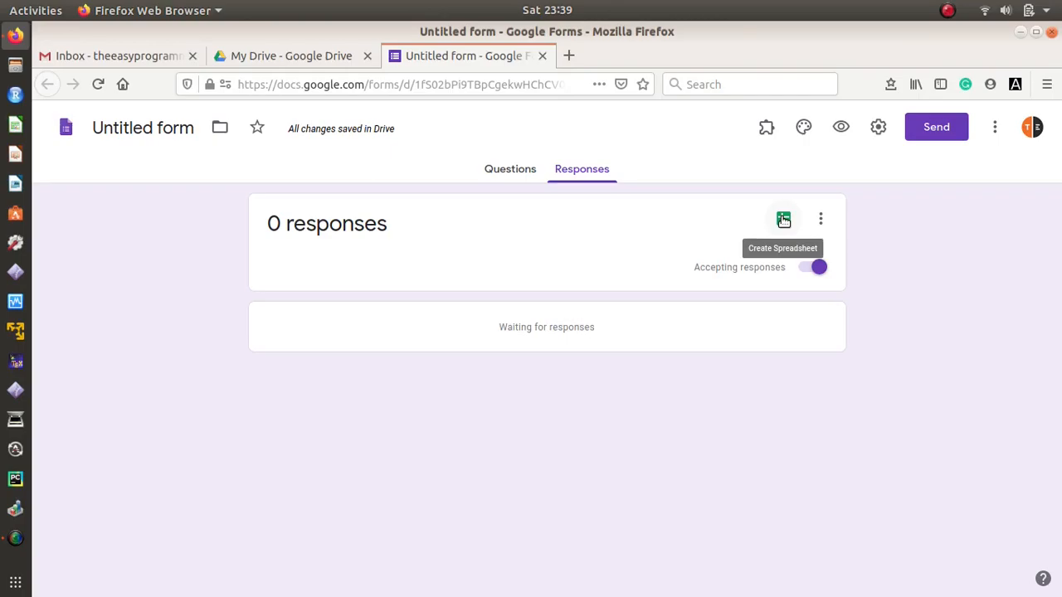
left_click(508, 169)
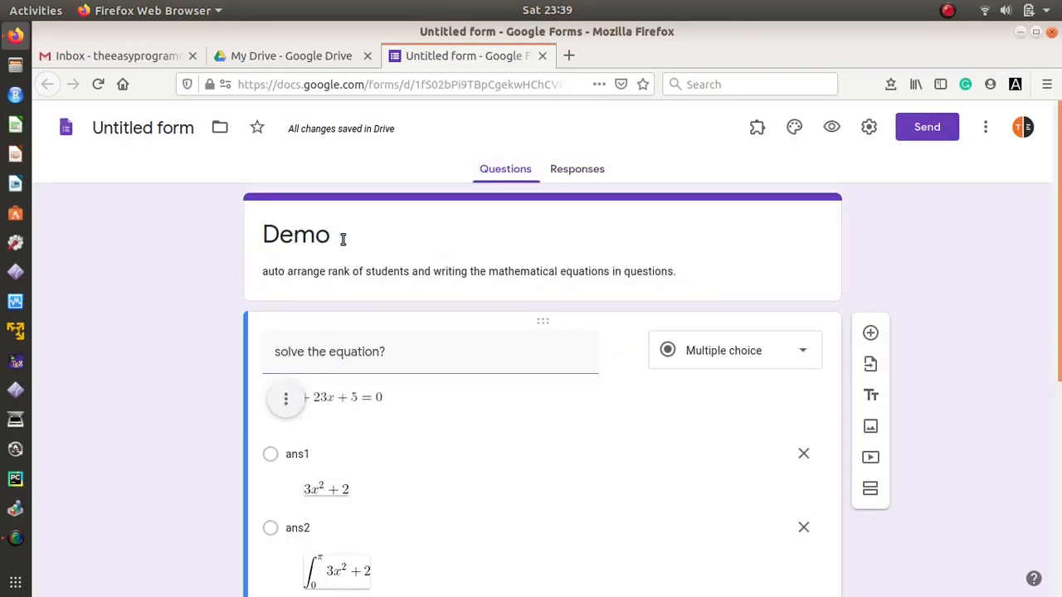
double_click(276, 233)
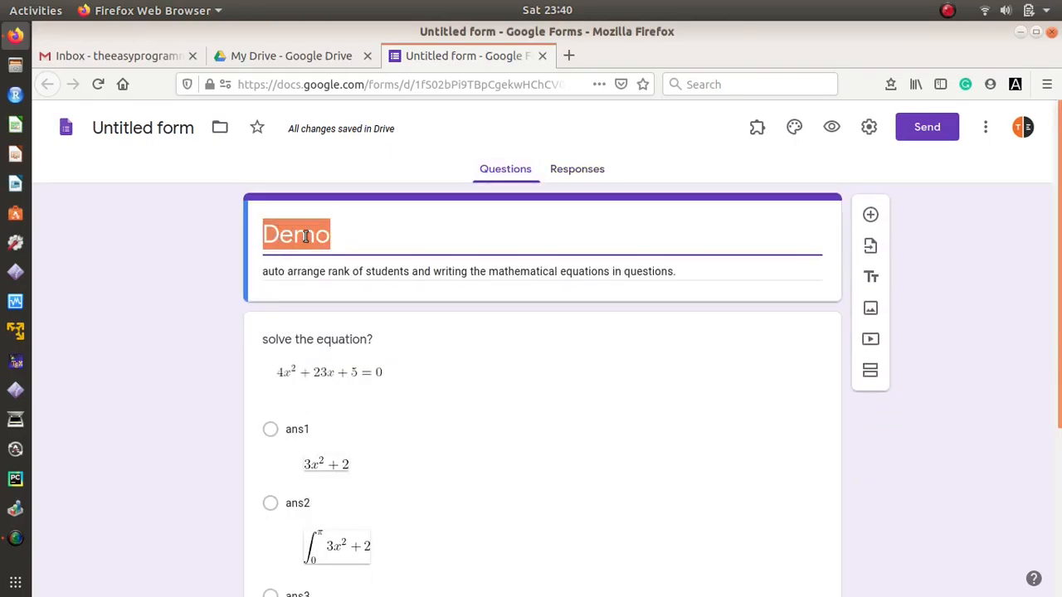
left_click(578, 169)
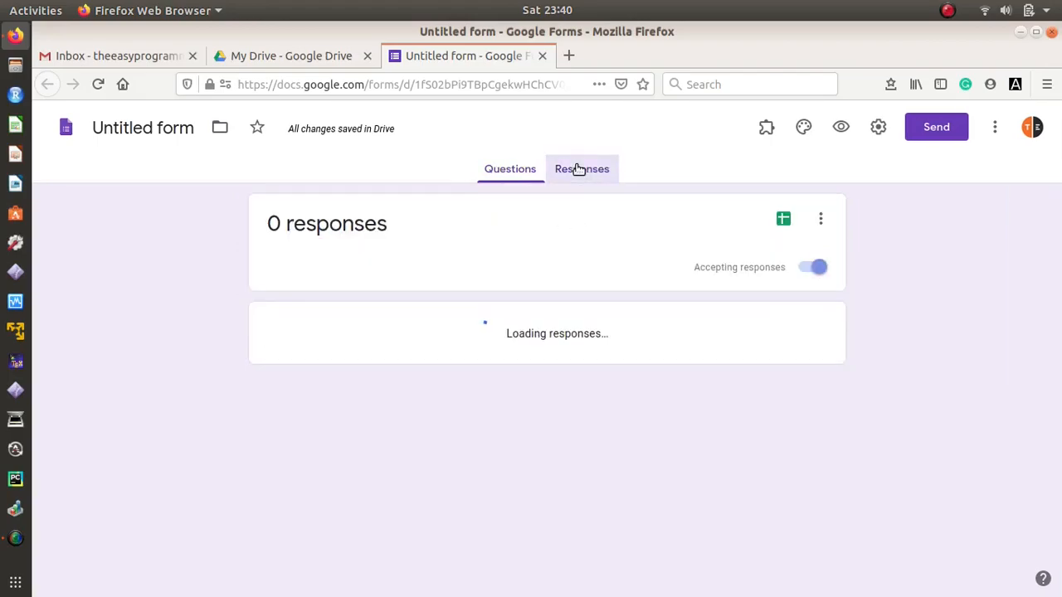
Step: Create a linked responses spreadsheet named 'Demo (Responses)' and return to the Forms tab
left_click(784, 220)
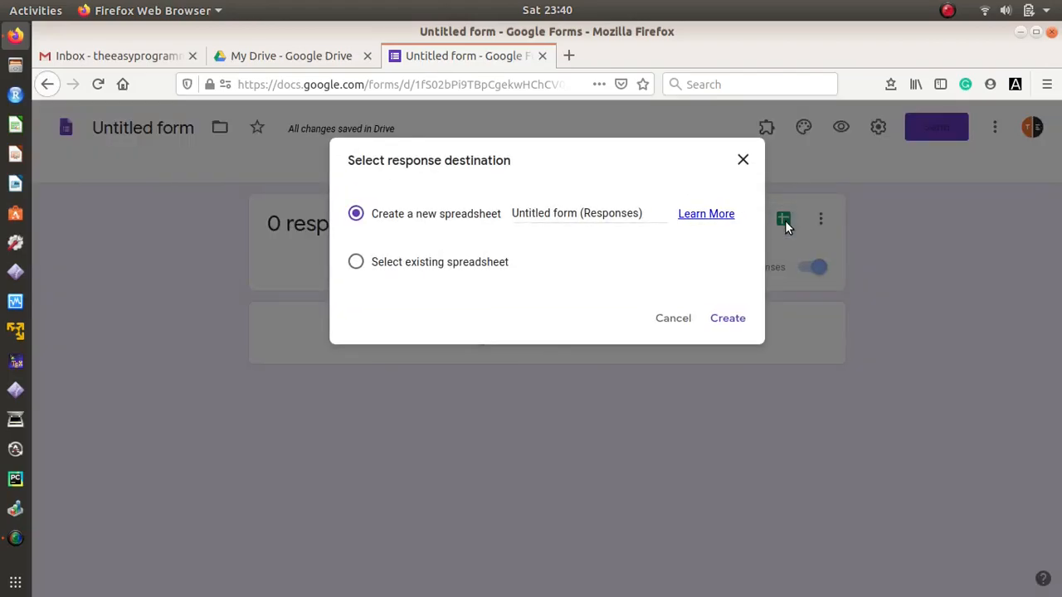
left_click_drag(514, 213, 579, 211)
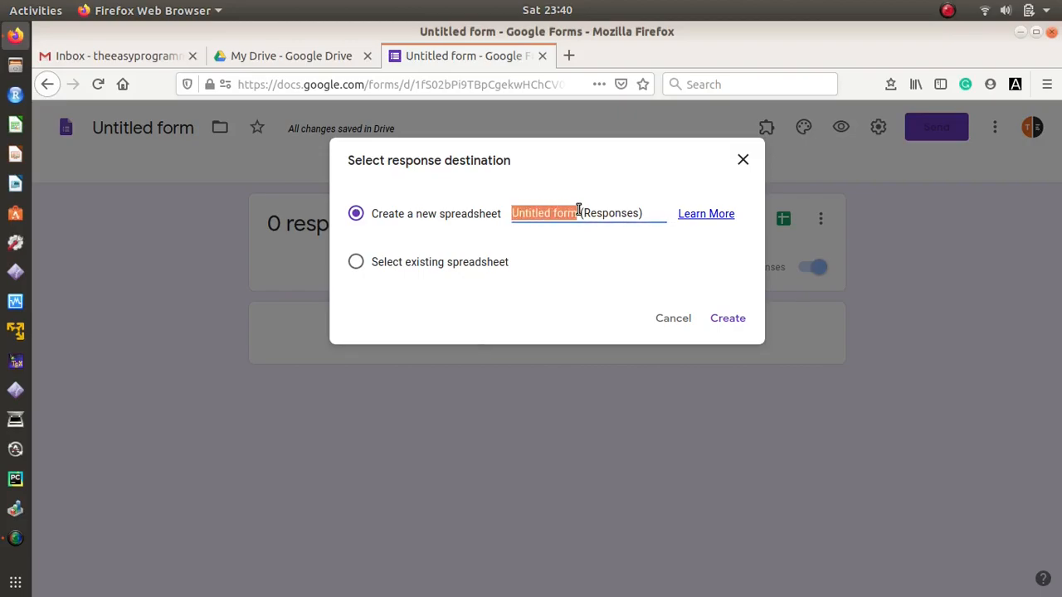
type("Demo")
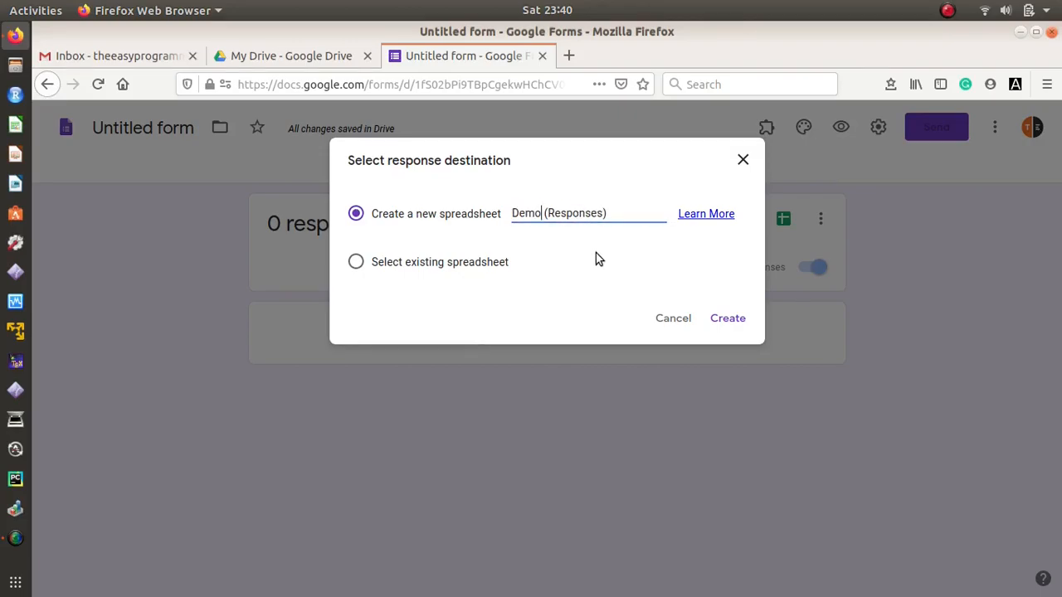
left_click(729, 321)
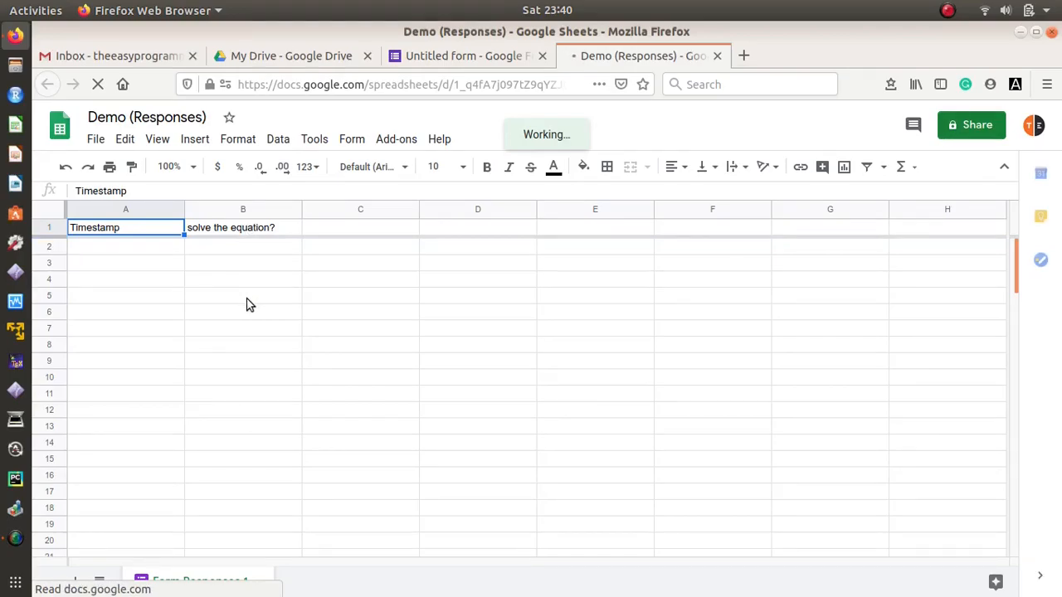
left_click(493, 60)
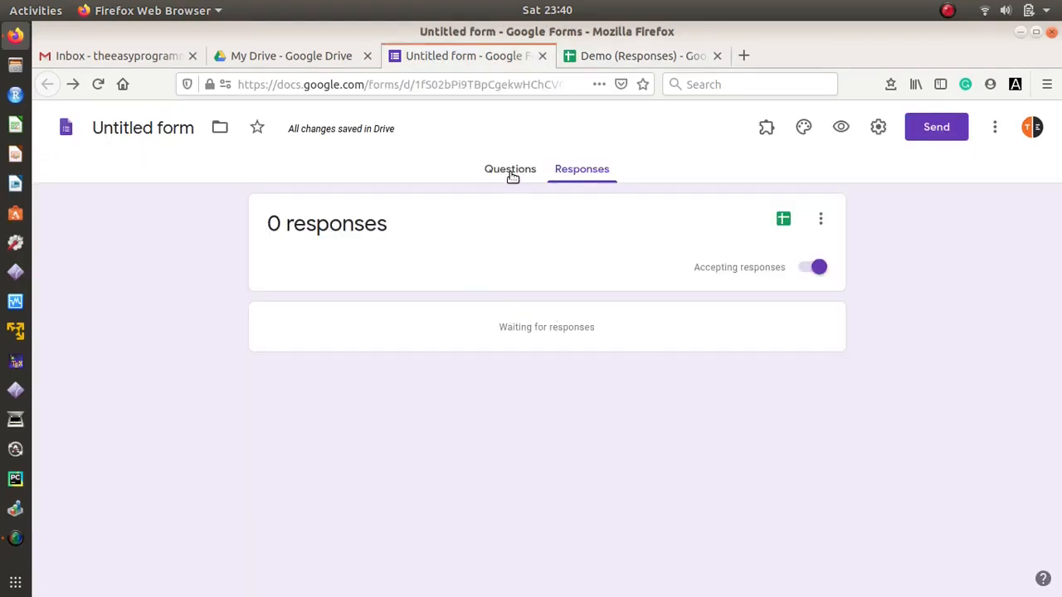
Step: Duplicate the equation question and retitle the copy 'second question?'
left_click(510, 171)
left_click_drag(1059, 253, 1059, 426)
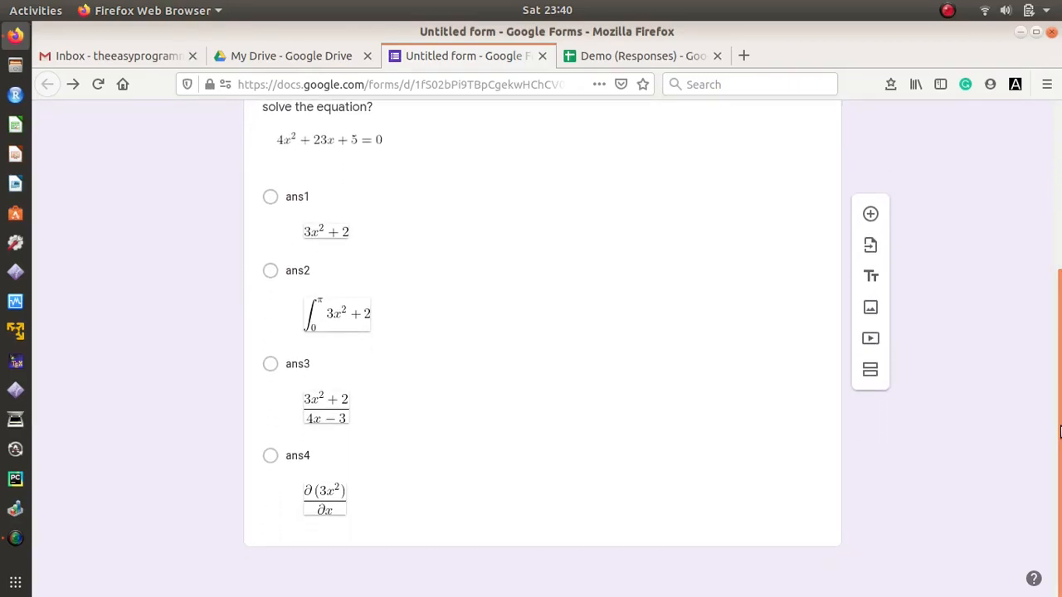
left_click(634, 528)
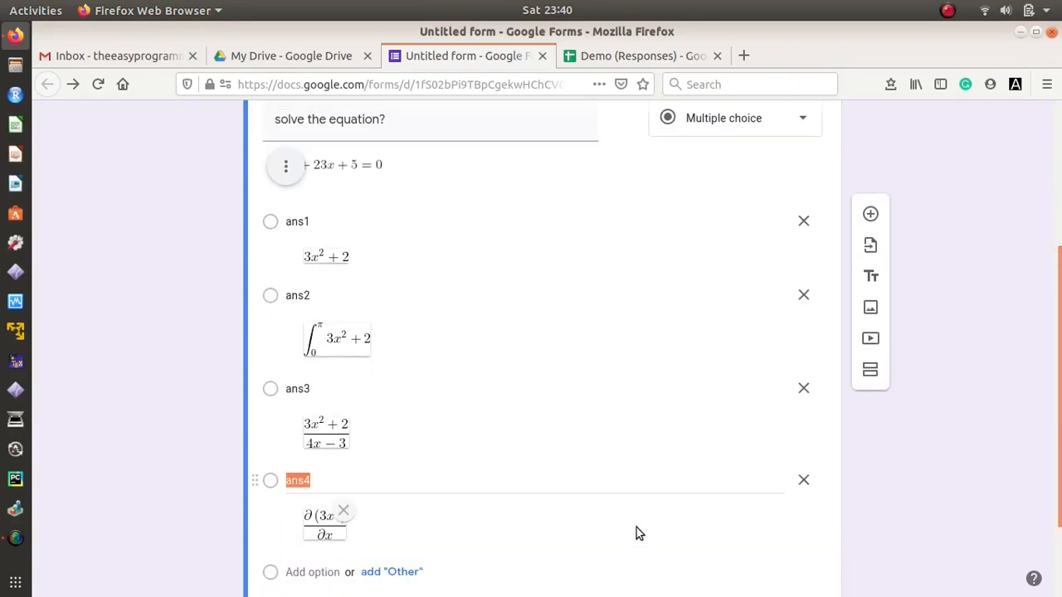
left_click_drag(1059, 419, 1059, 491)
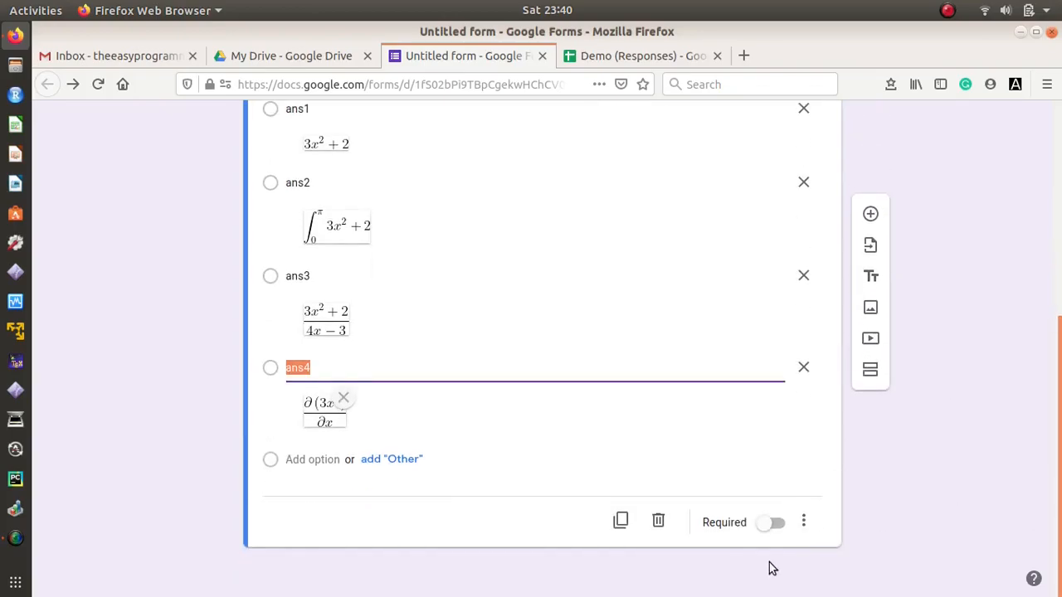
left_click(620, 522)
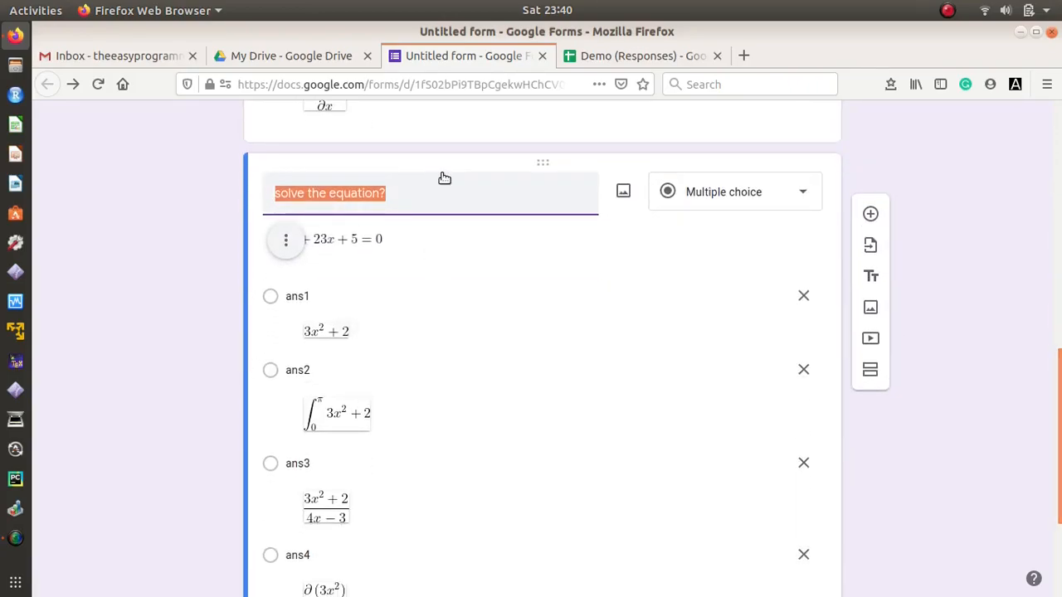
type("second question?")
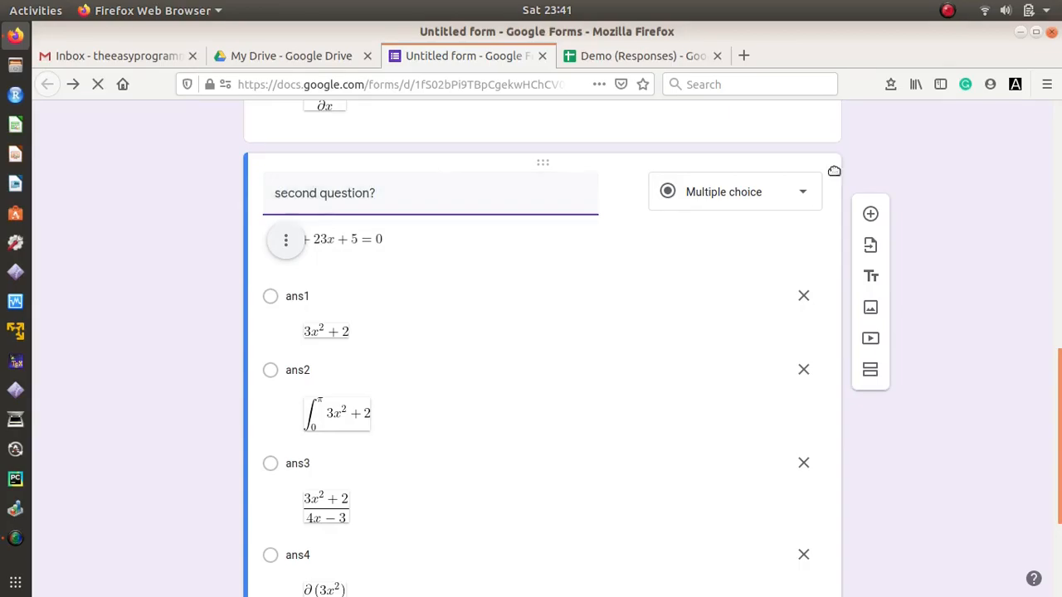
left_click_drag(1060, 420, 1060, 143)
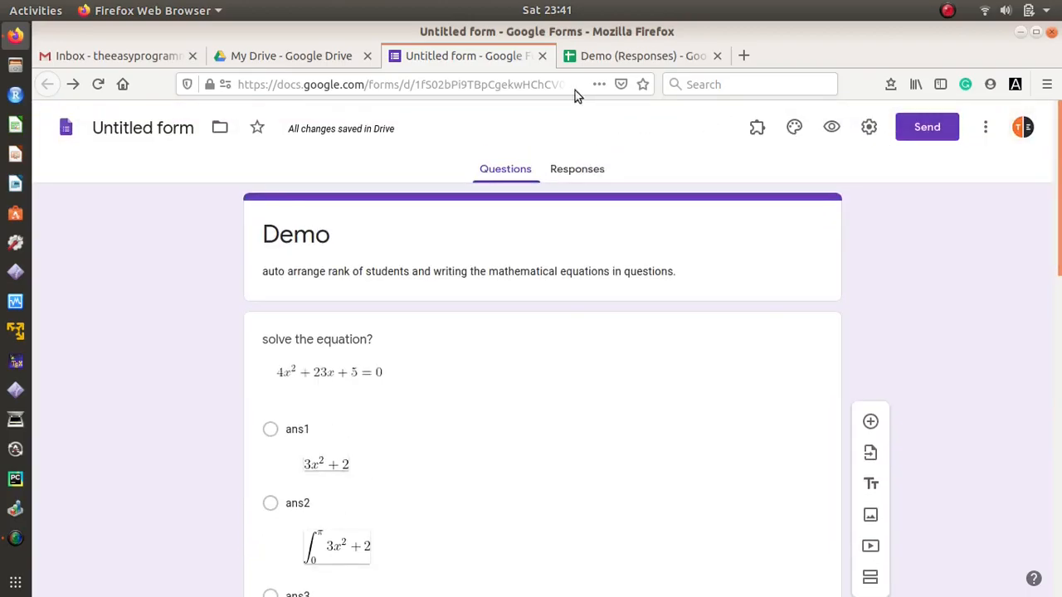
left_click(604, 64)
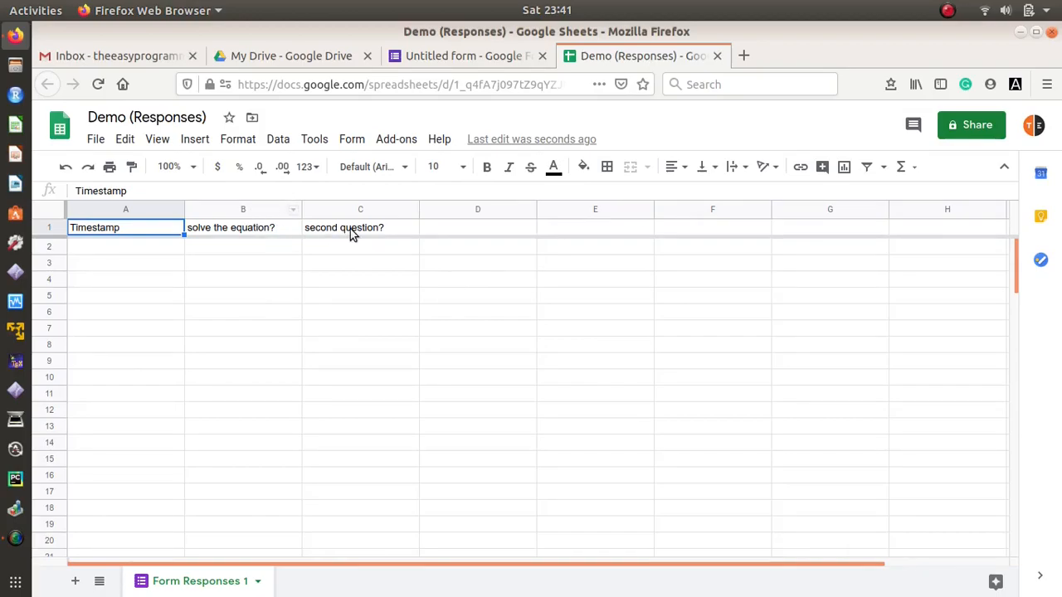
left_click(466, 58)
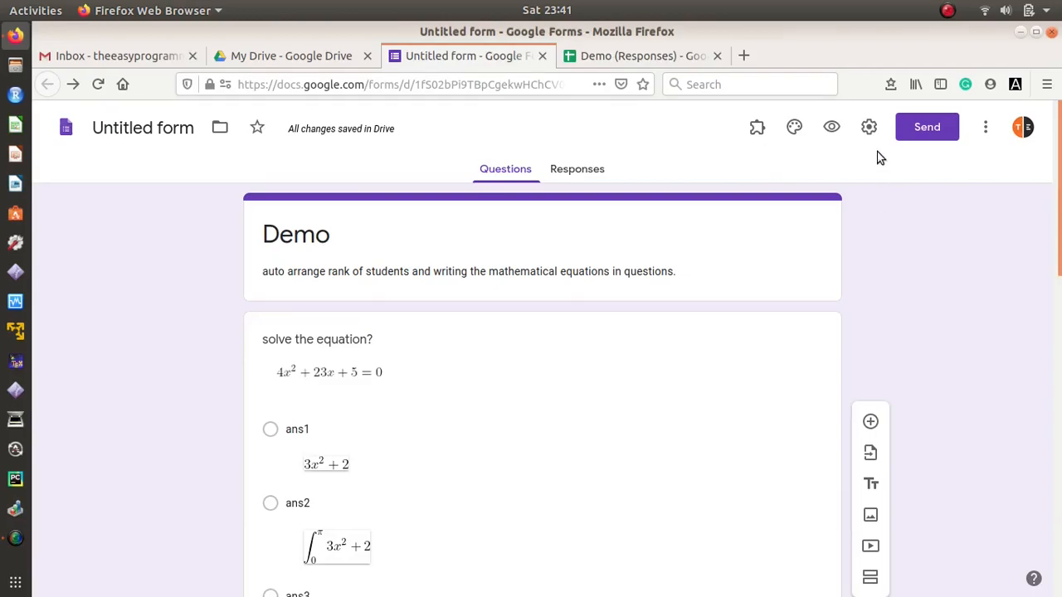
Step: In Settings, enable email collection, Always send response receipts, and Limit to 1 response
left_click(869, 129)
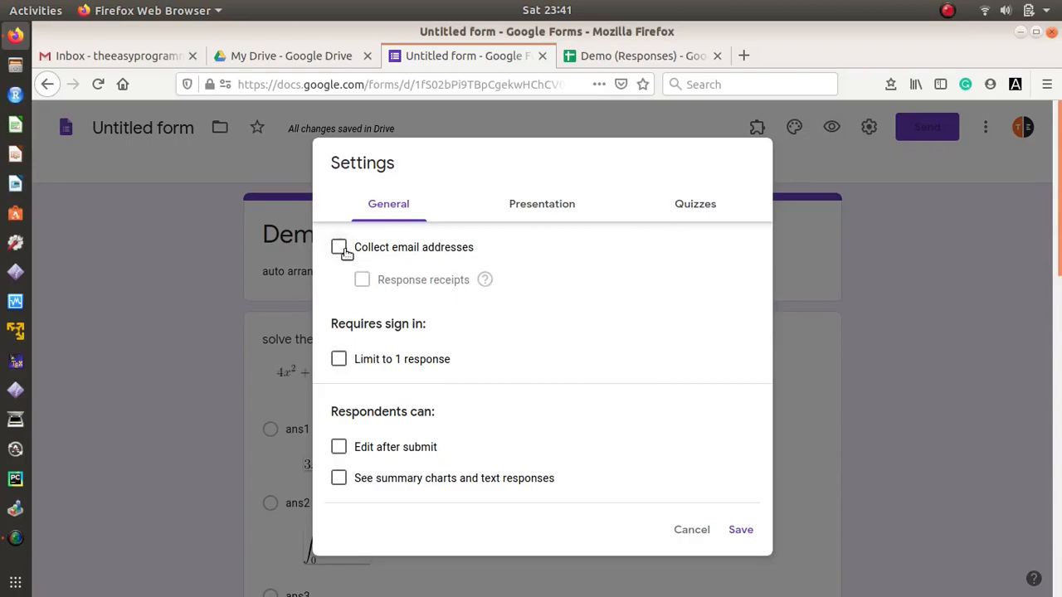
left_click(342, 250)
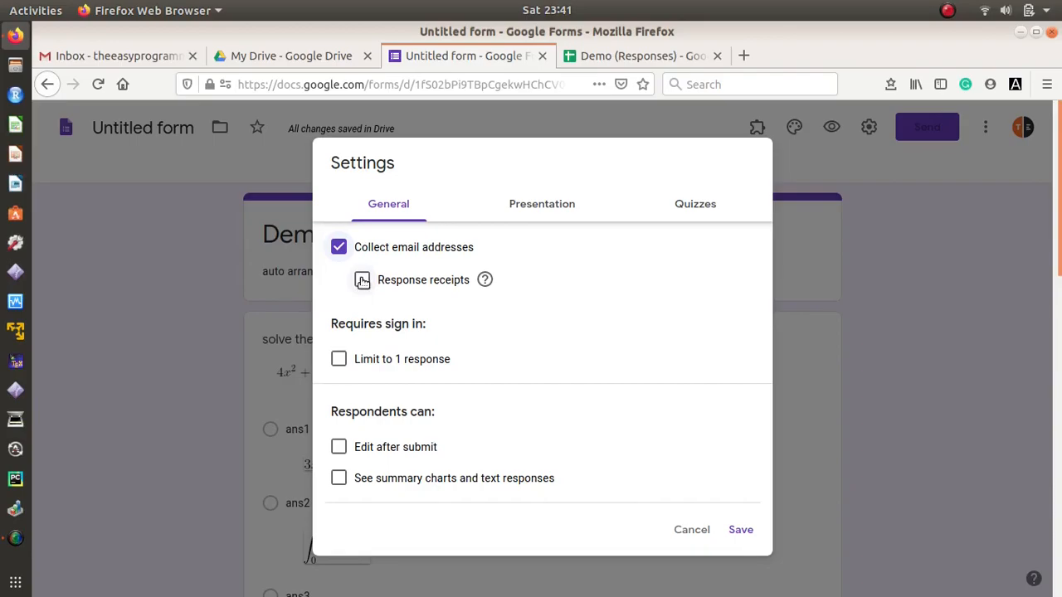
left_click(362, 280)
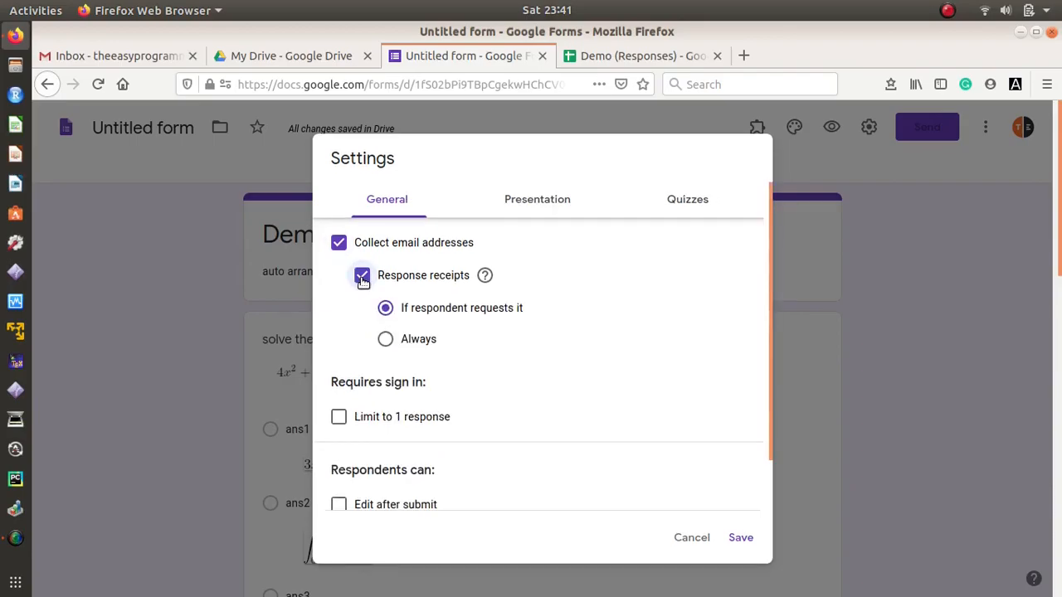
left_click(386, 340)
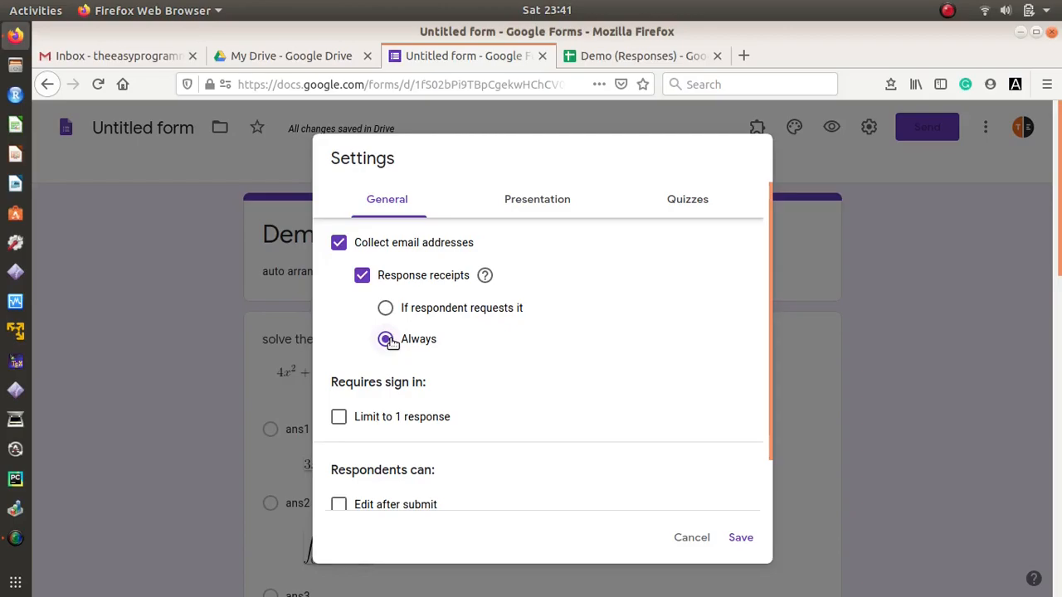
left_click(340, 416)
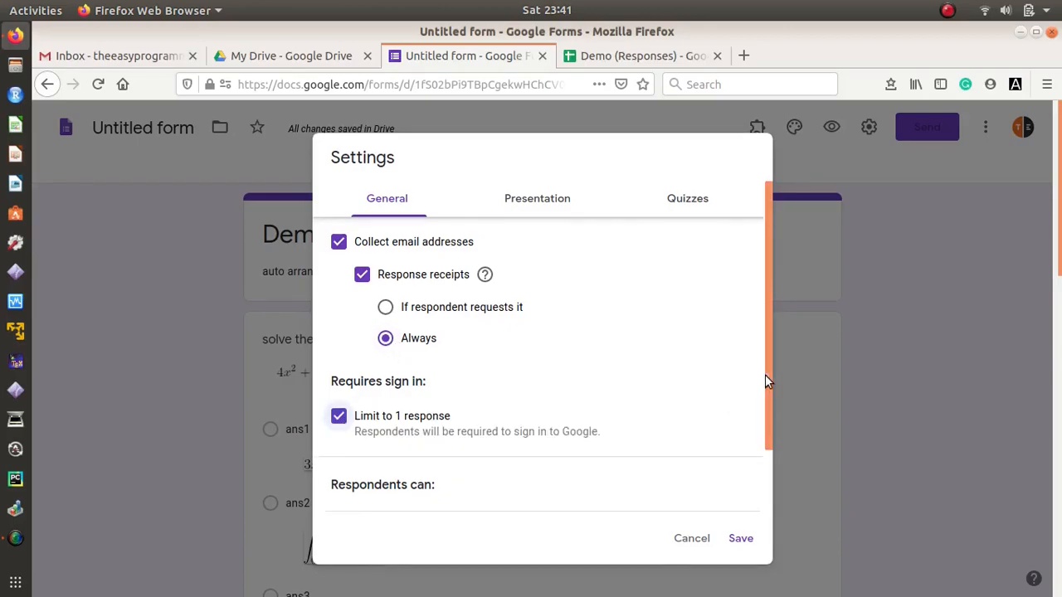
left_click_drag(770, 384, 769, 462)
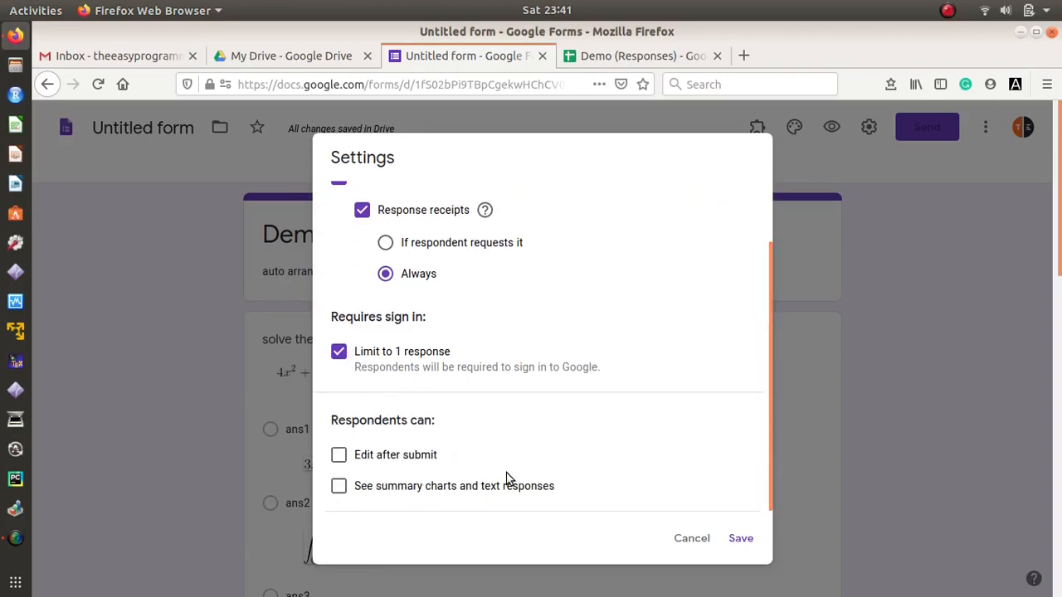
left_click_drag(769, 456, 770, 251)
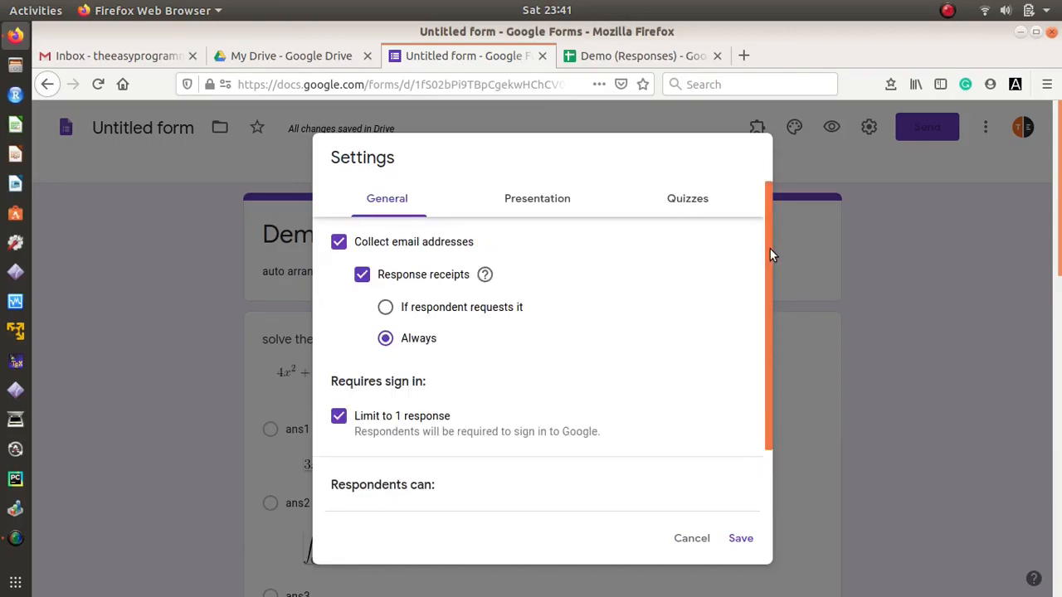
left_click(537, 204)
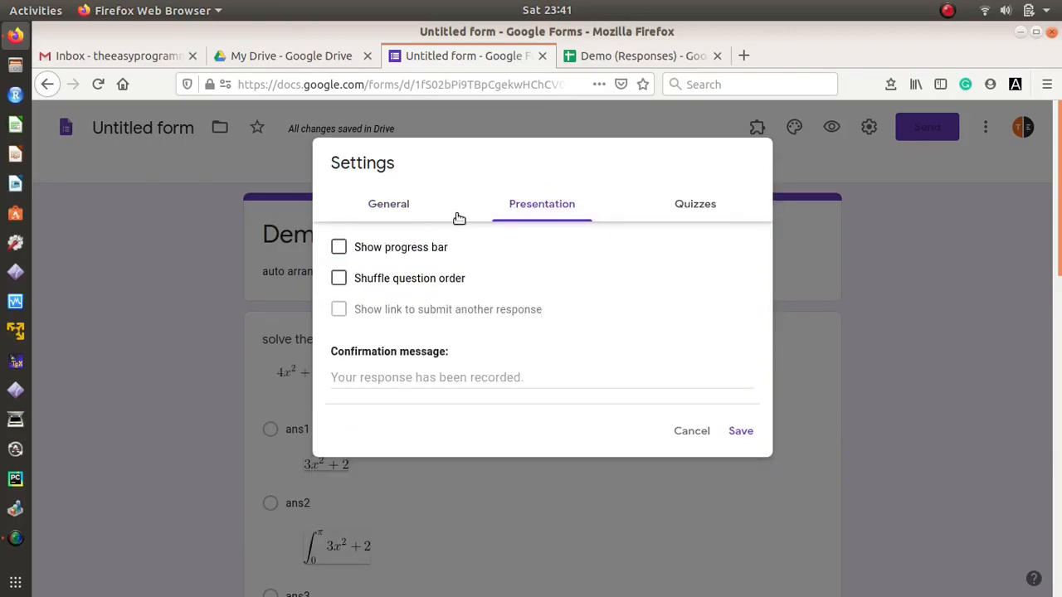
Step: Turn on Shuffle question order and Make this a quiz, then save the settings
left_click(340, 281)
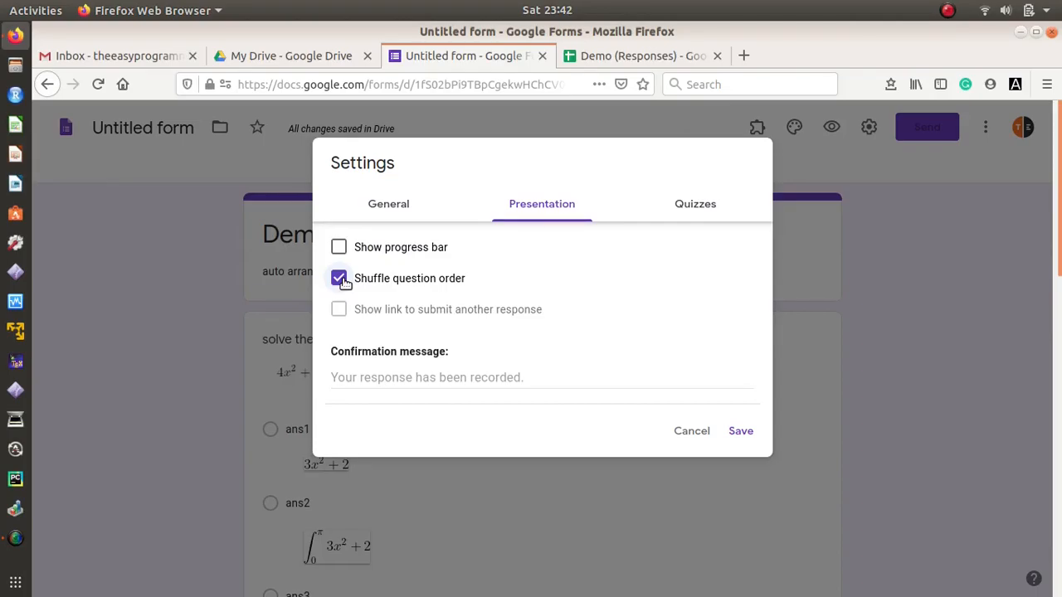
left_click(702, 203)
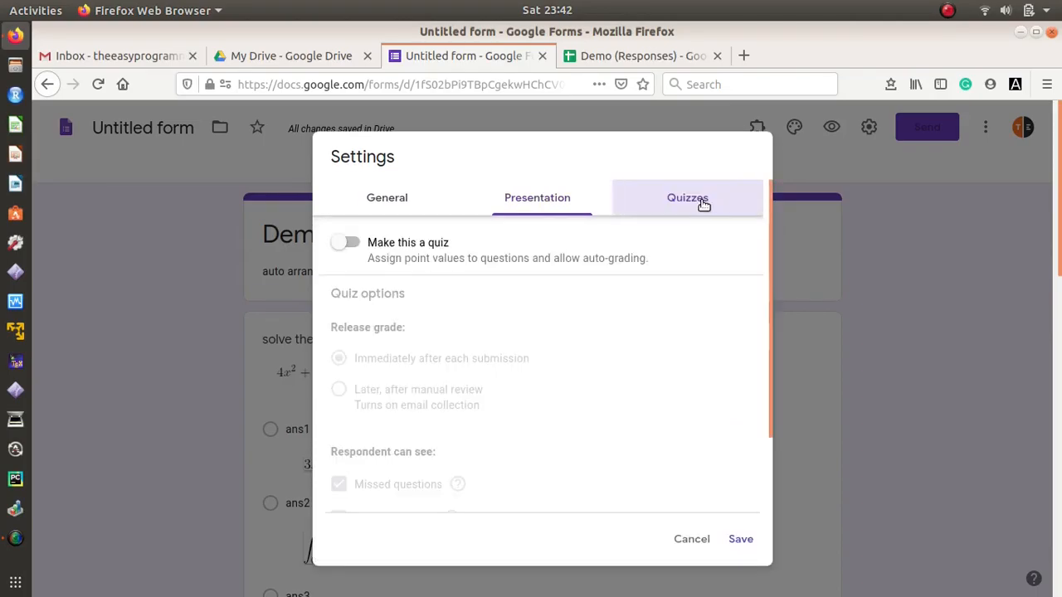
left_click(354, 243)
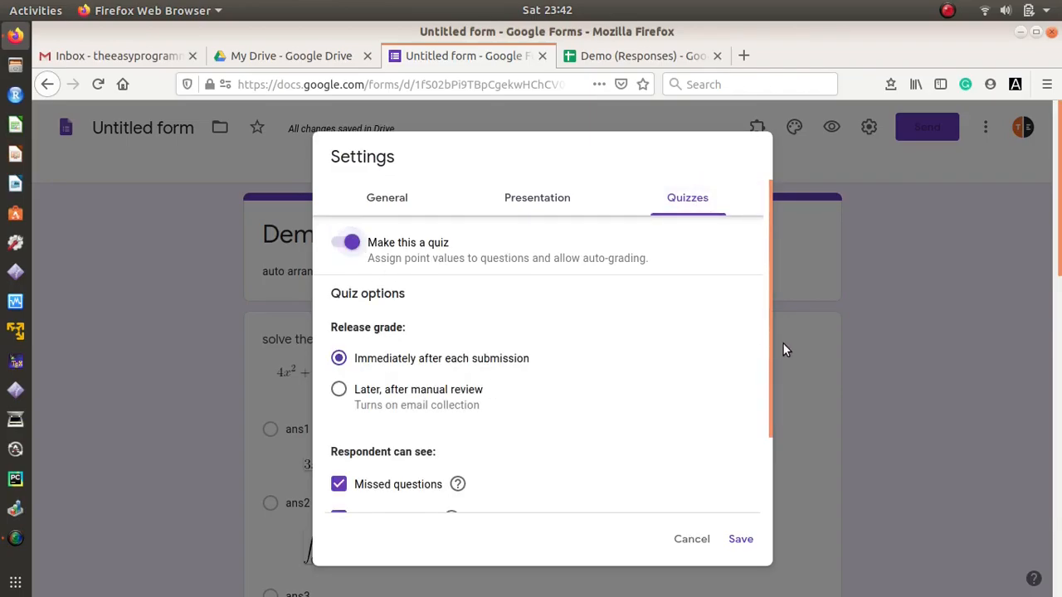
left_click_drag(768, 341, 768, 445)
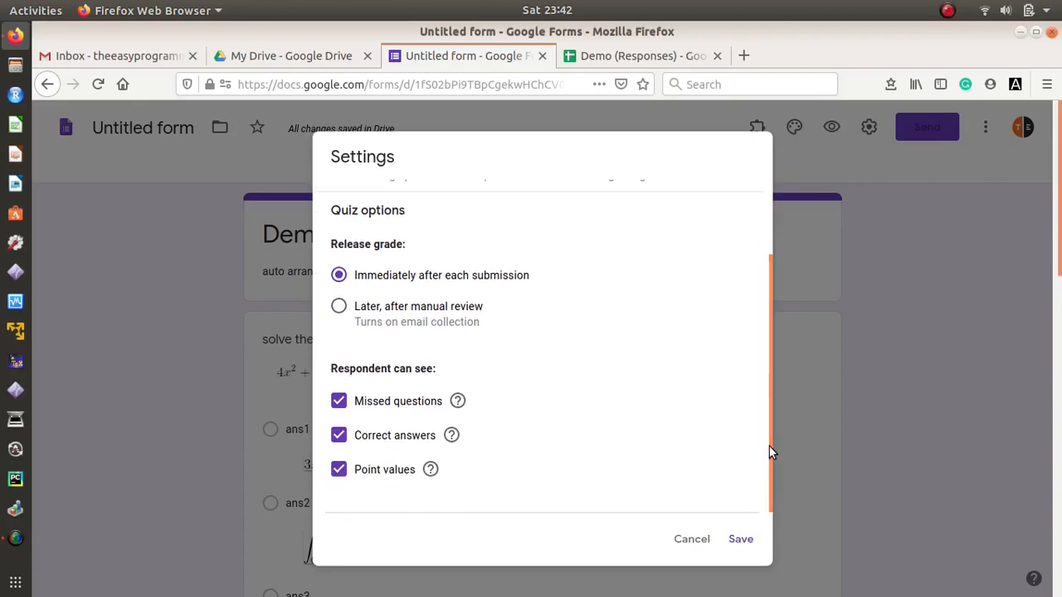
left_click(750, 545)
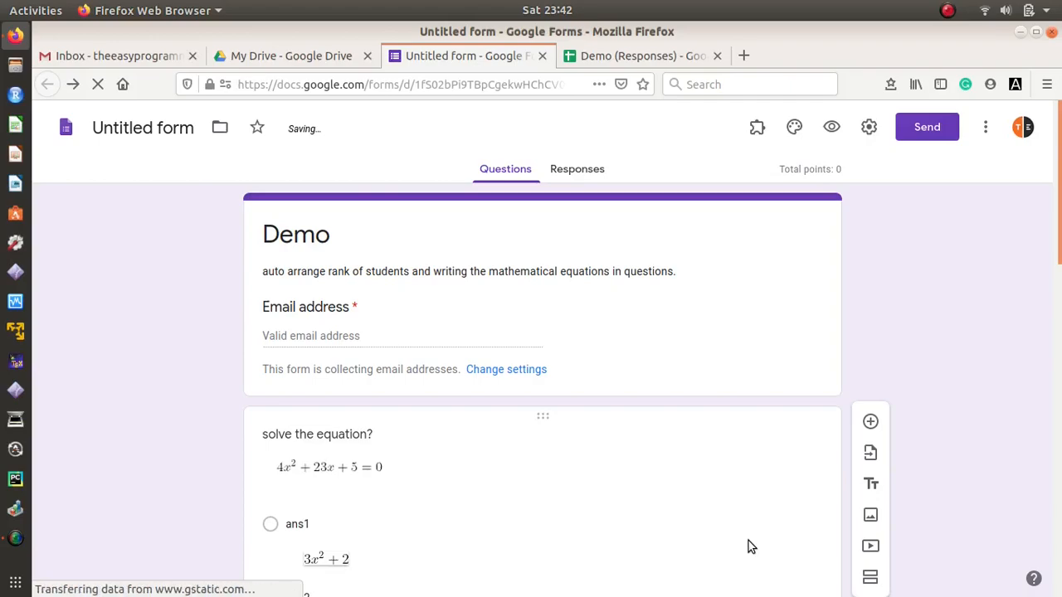
Step: In the first question's answer key, mark ans2 correct and give it 4 points
left_click_drag(1059, 210, 1060, 326)
scroll(673, 337, "down", 3)
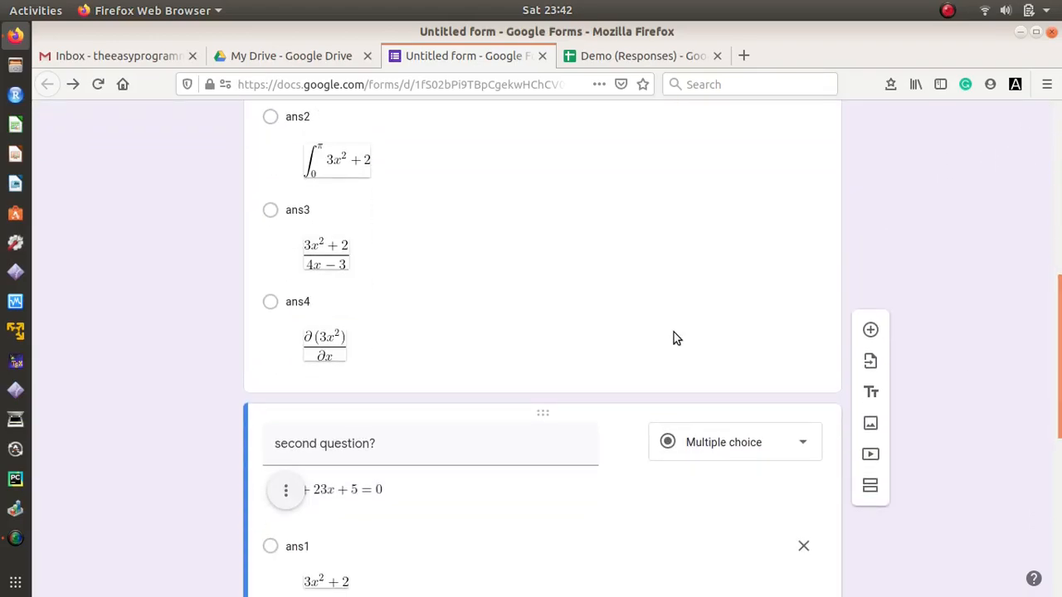
left_click(630, 374)
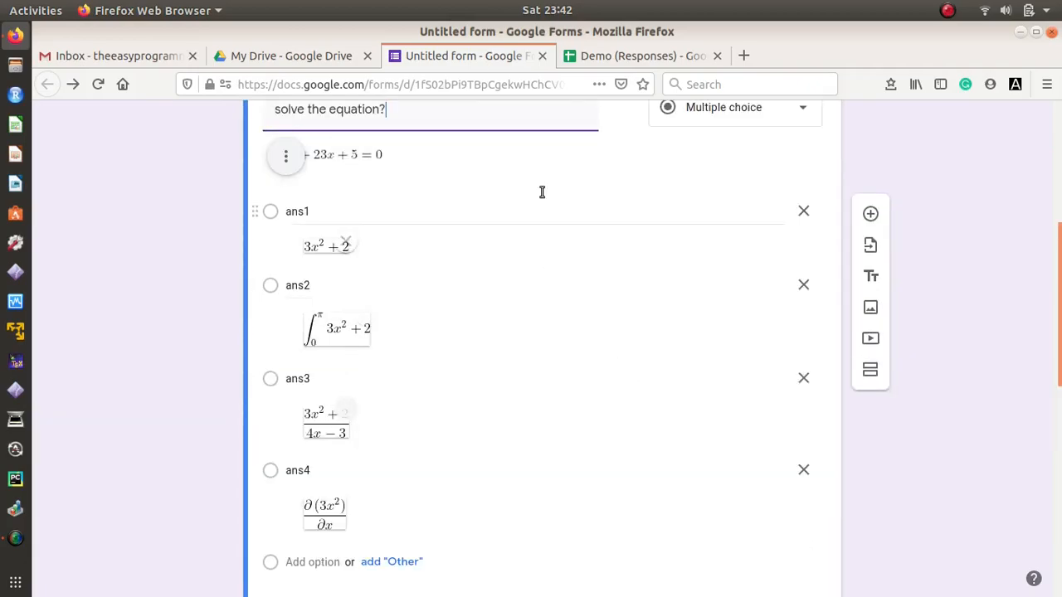
left_click_drag(1059, 245, 1059, 320)
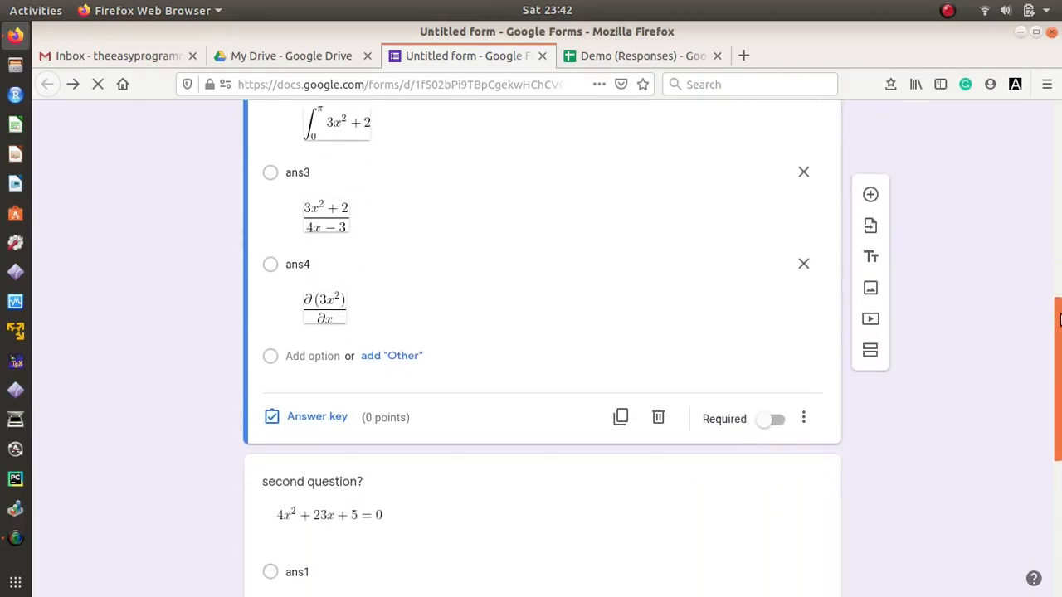
left_click(316, 417)
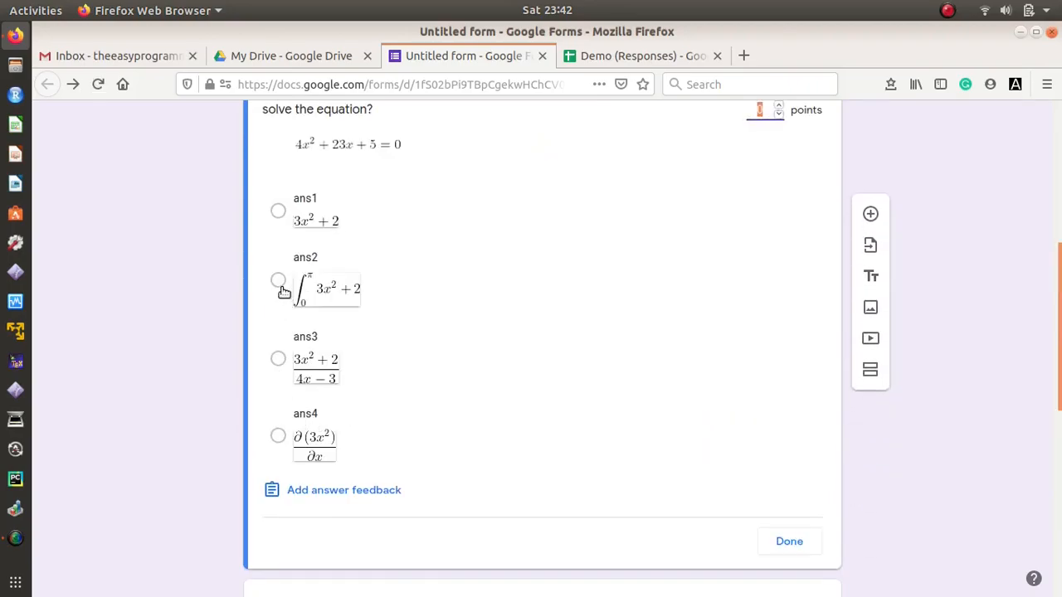
left_click(278, 282)
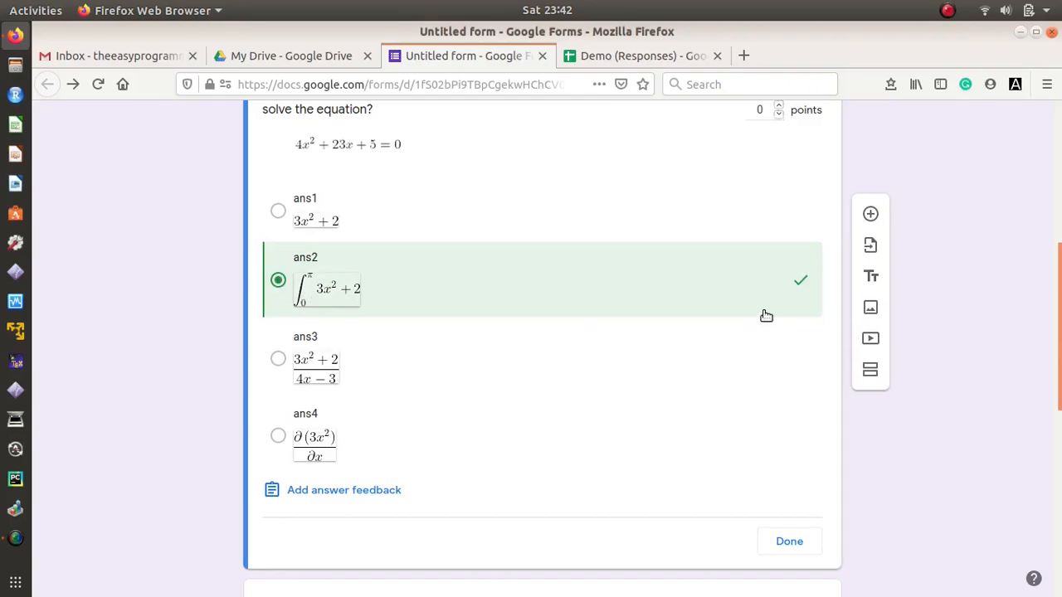
scroll(829, 390, "up", 5)
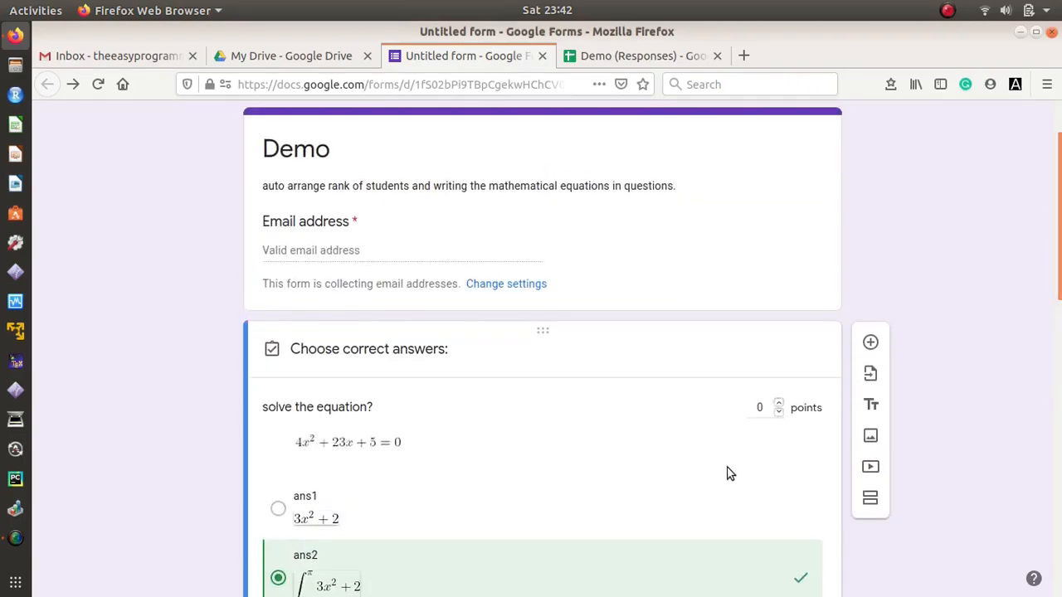
left_click_drag(765, 408, 750, 408)
type("4")
left_click_drag(1060, 274, 1060, 572)
Step: Set the second question's answer key with ans4 as the correct answer and finish it
left_click(720, 513)
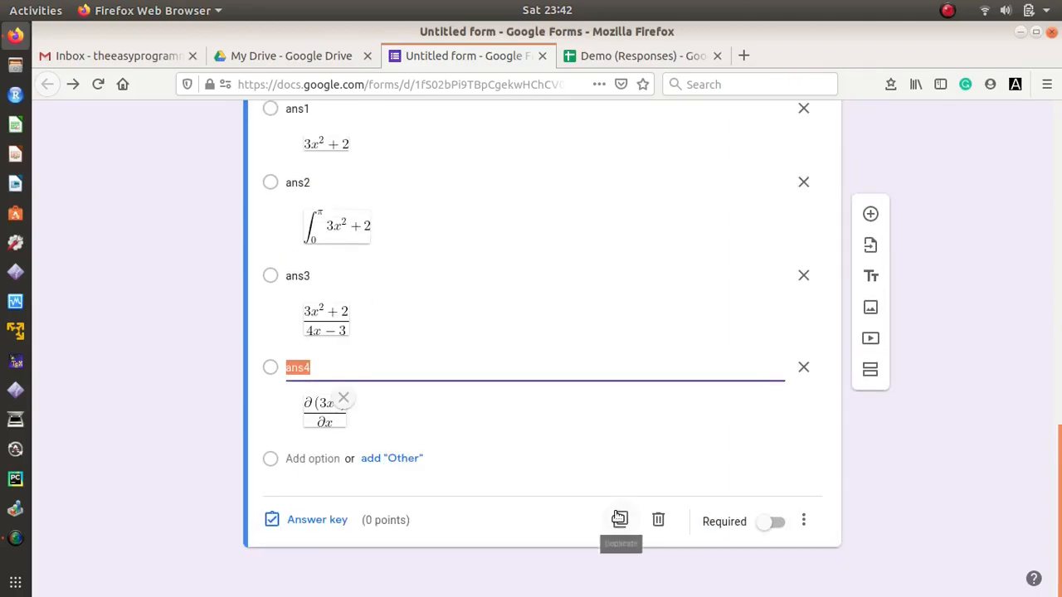
left_click(352, 519)
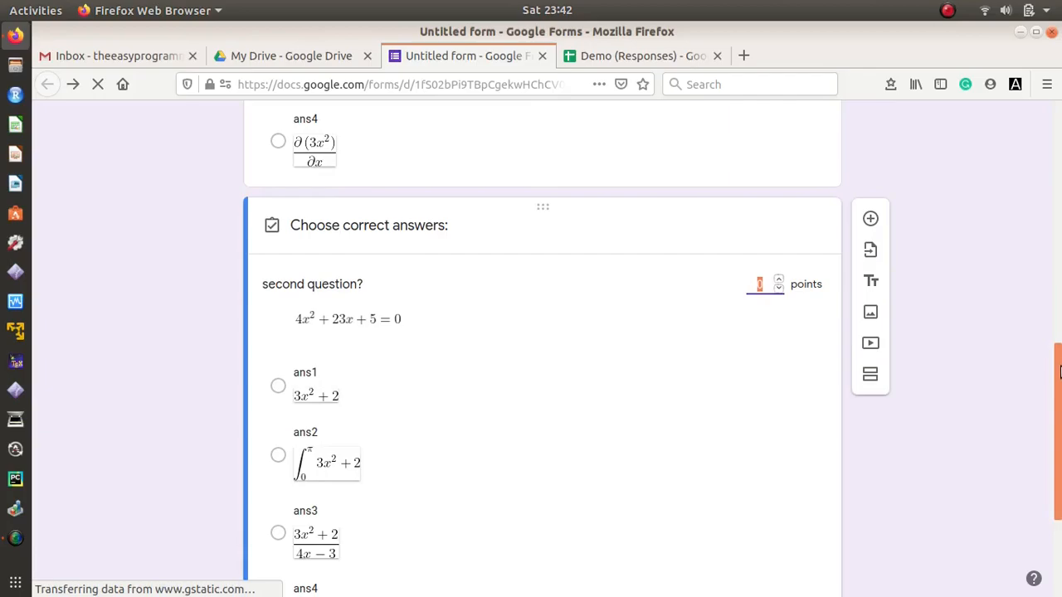
left_click_drag(1060, 368, 1059, 454)
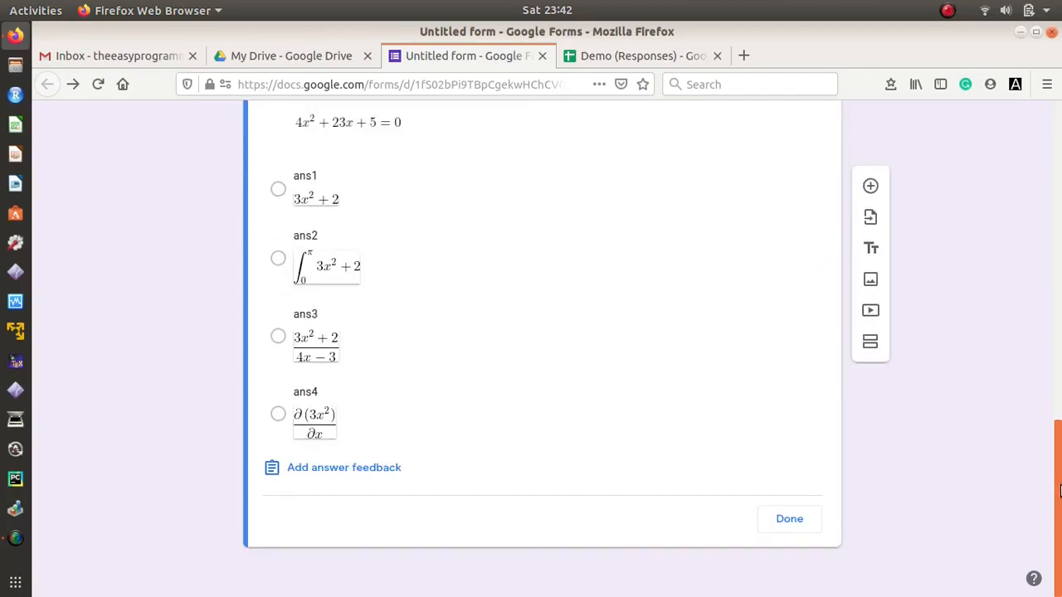
left_click(277, 416)
left_click_drag(1059, 444, 1059, 377)
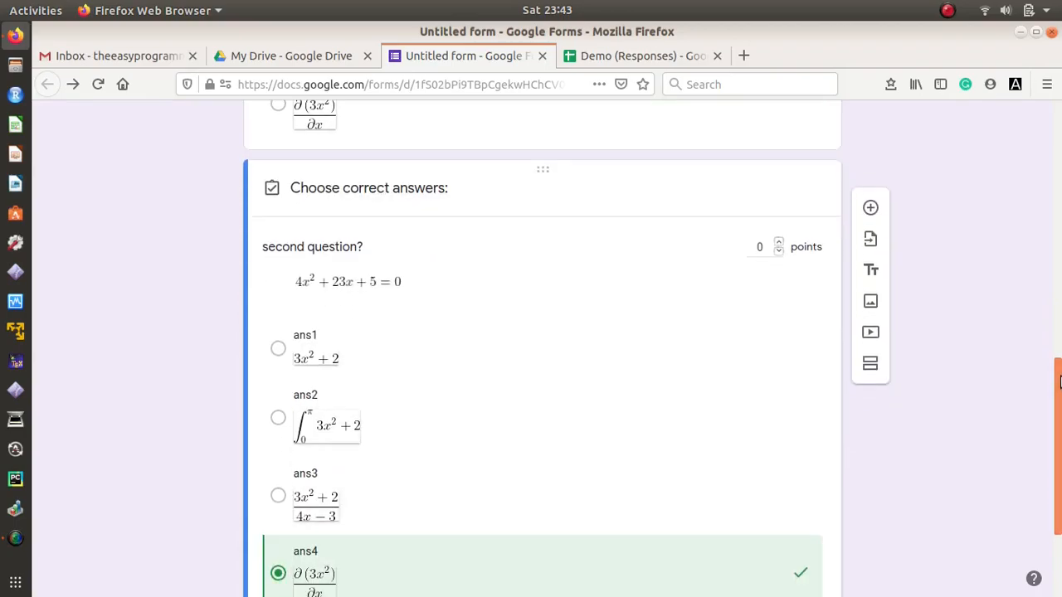
left_click(757, 248)
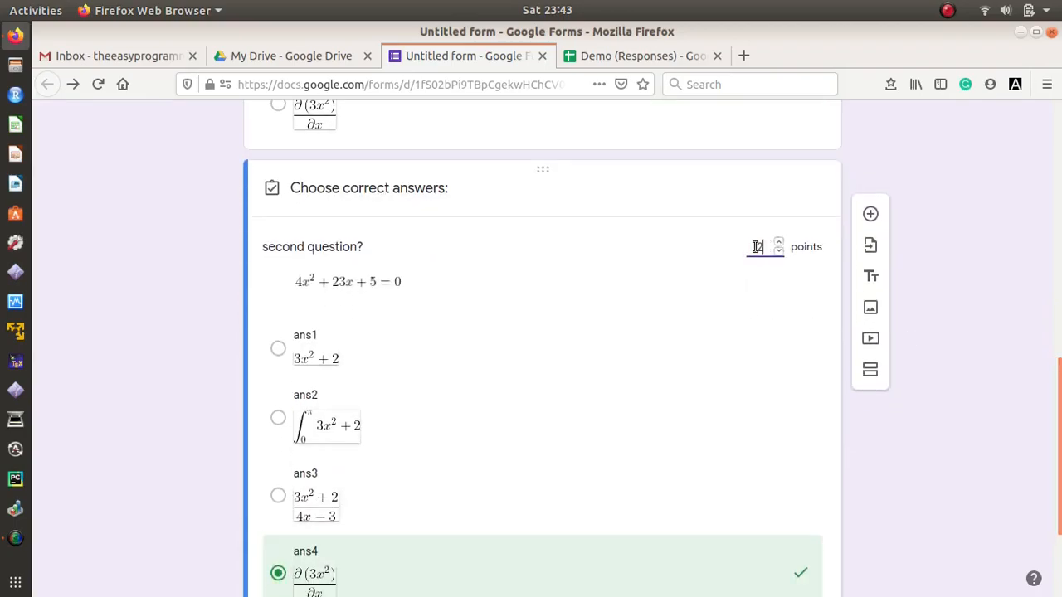
left_click_drag(1059, 415, 1059, 456)
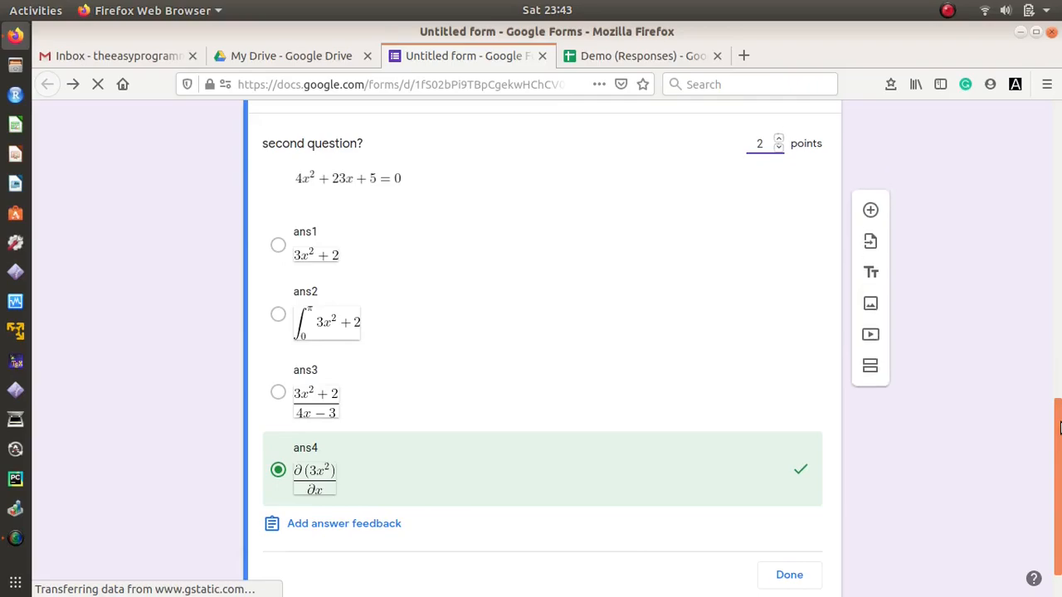
left_click(787, 575)
Step: Reopen the first question's answer key, close it, and scroll back to the top
left_click_drag(1059, 411, 1059, 306)
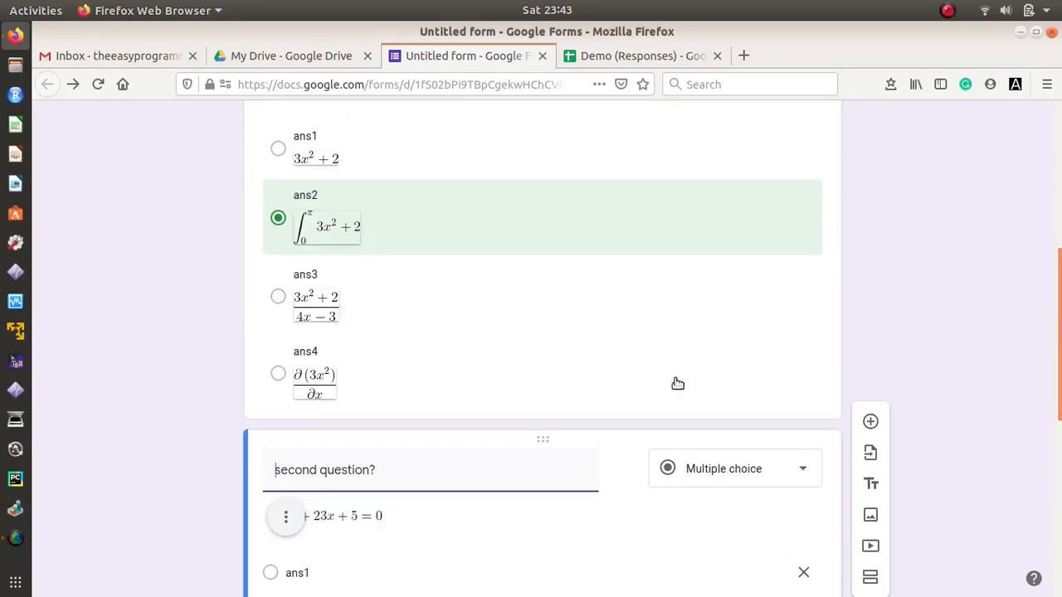
left_click(675, 382)
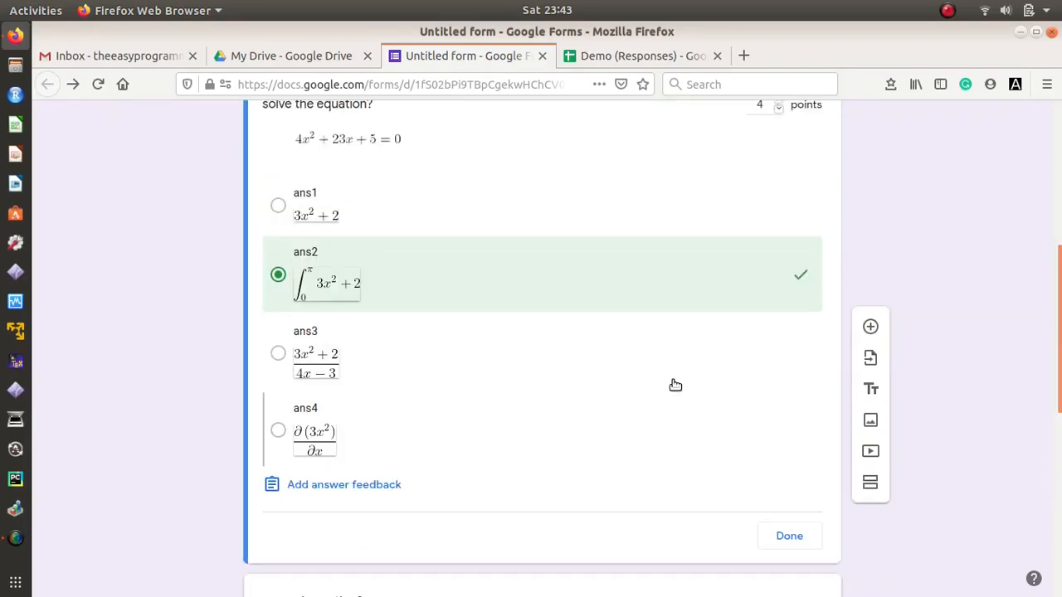
left_click(783, 539)
left_click_drag(1059, 346, 1059, 202)
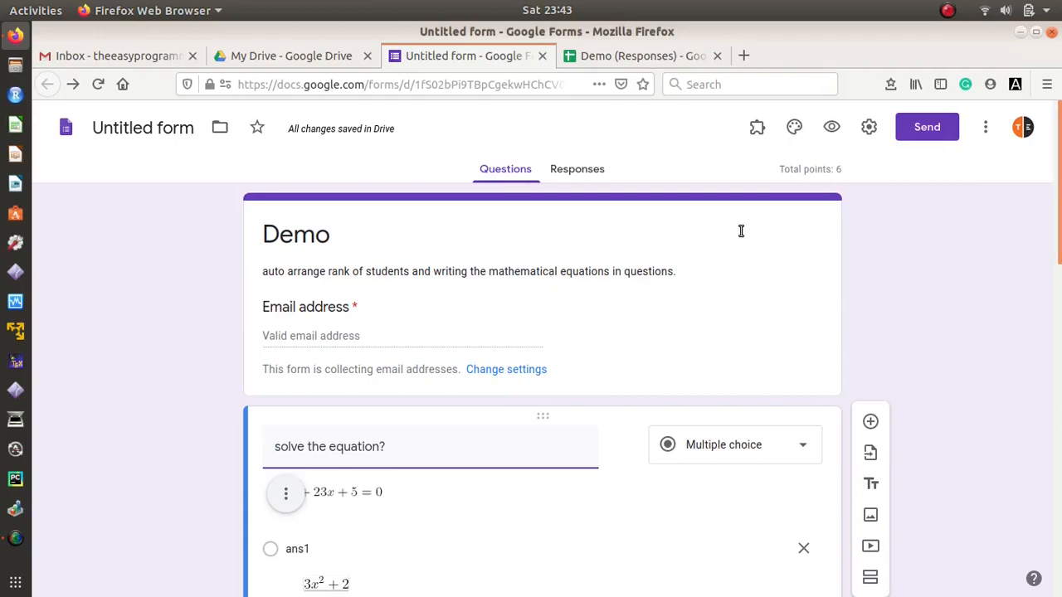
Step: Start sending the form and enter the test student's e-mail address as recipient
left_click(925, 129)
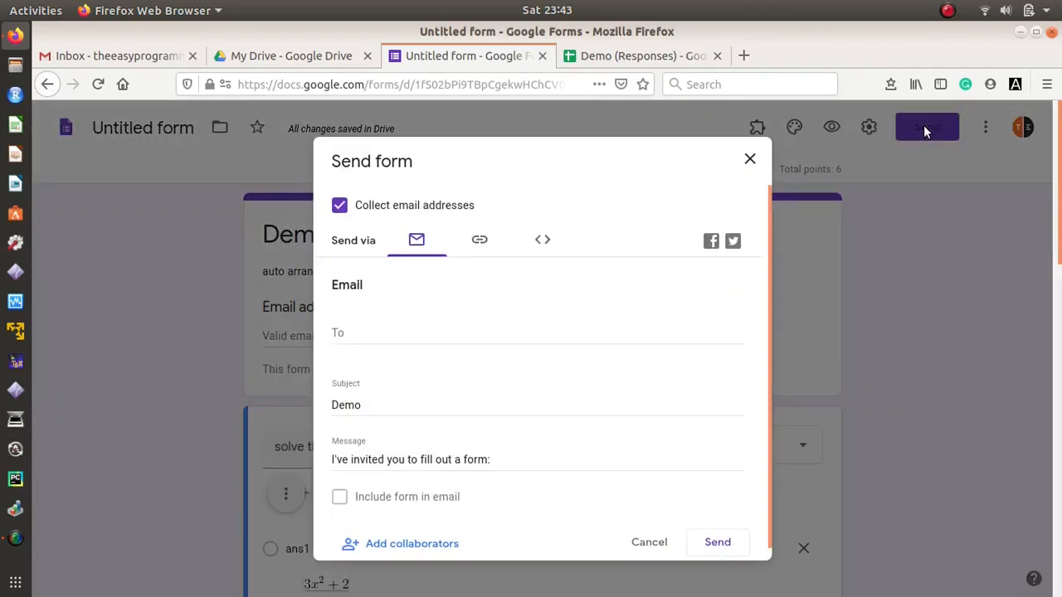
left_click(403, 325)
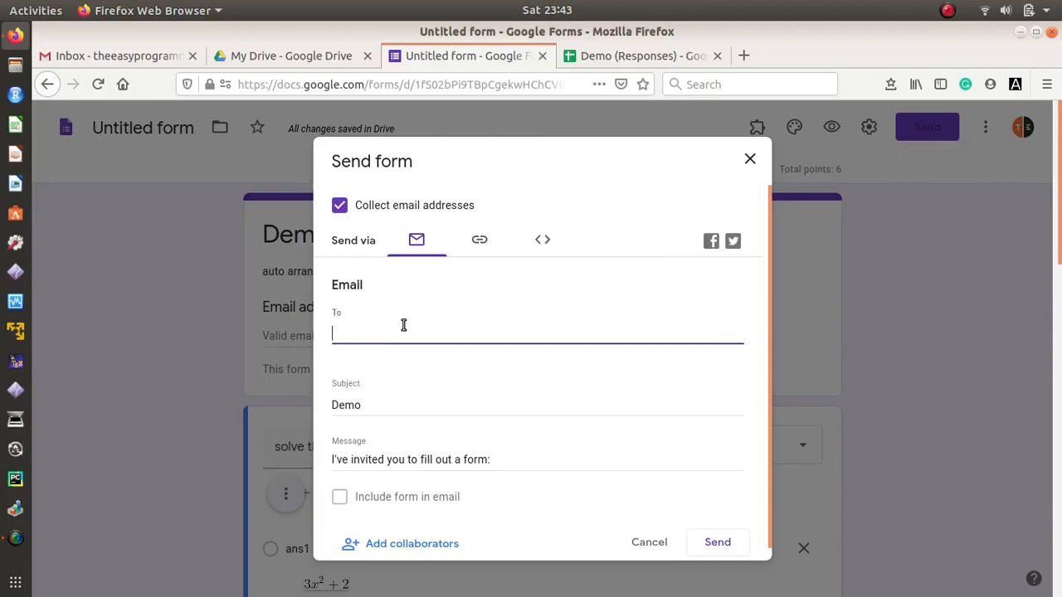
Step: Review the link and embed options, then e-mail the Demo quiz invitation
left_click(480, 239)
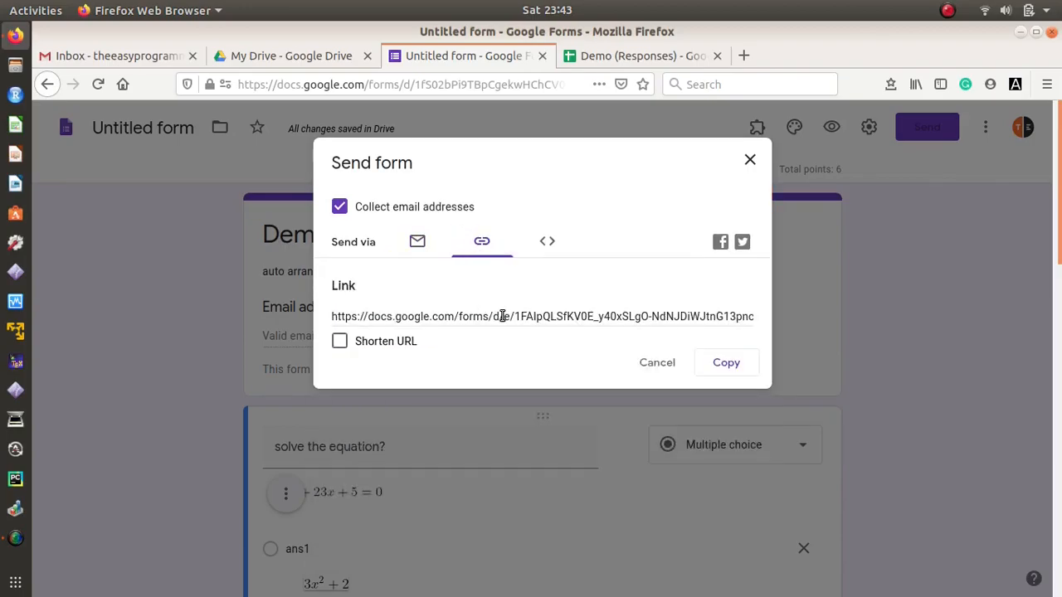
left_click(546, 243)
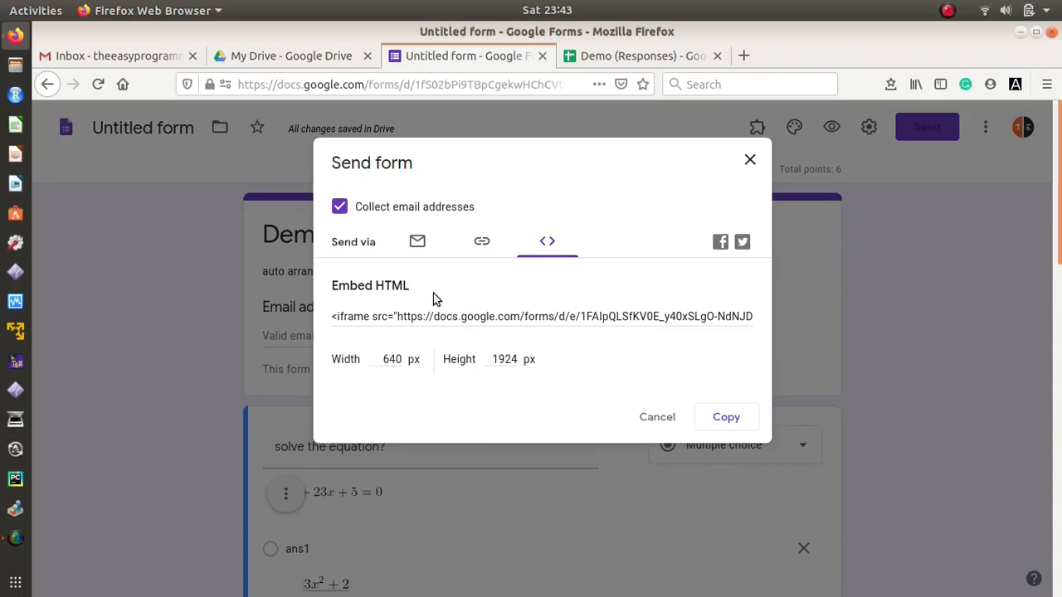
left_click(417, 243)
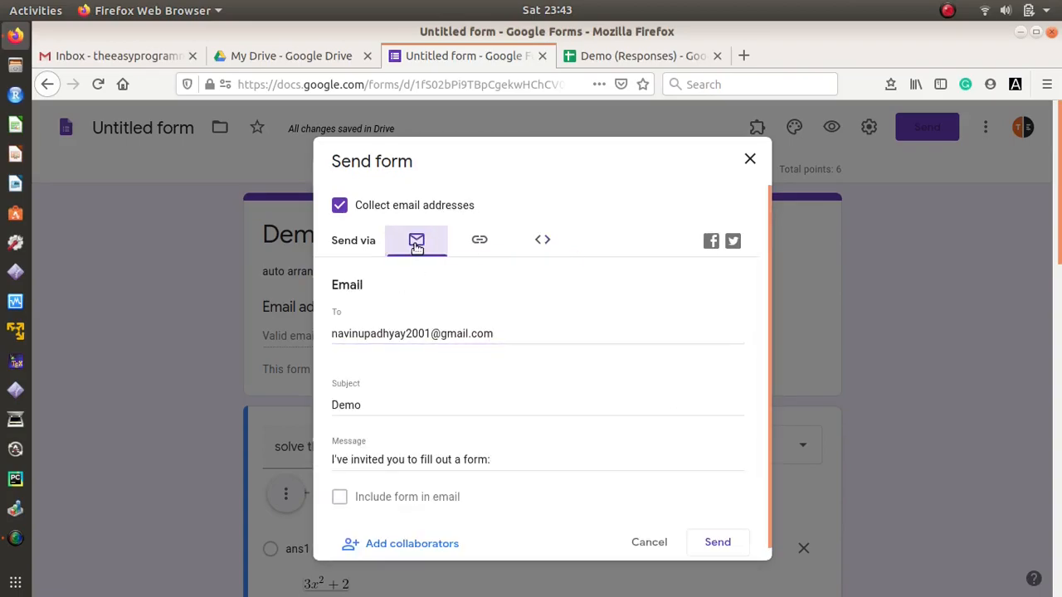
left_click(512, 340)
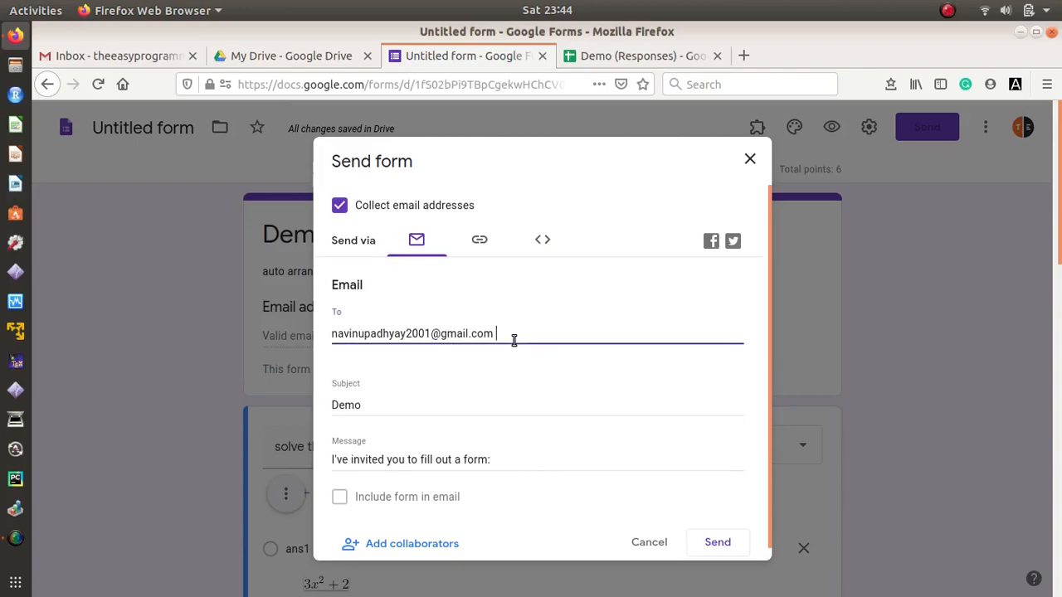
left_click(718, 542)
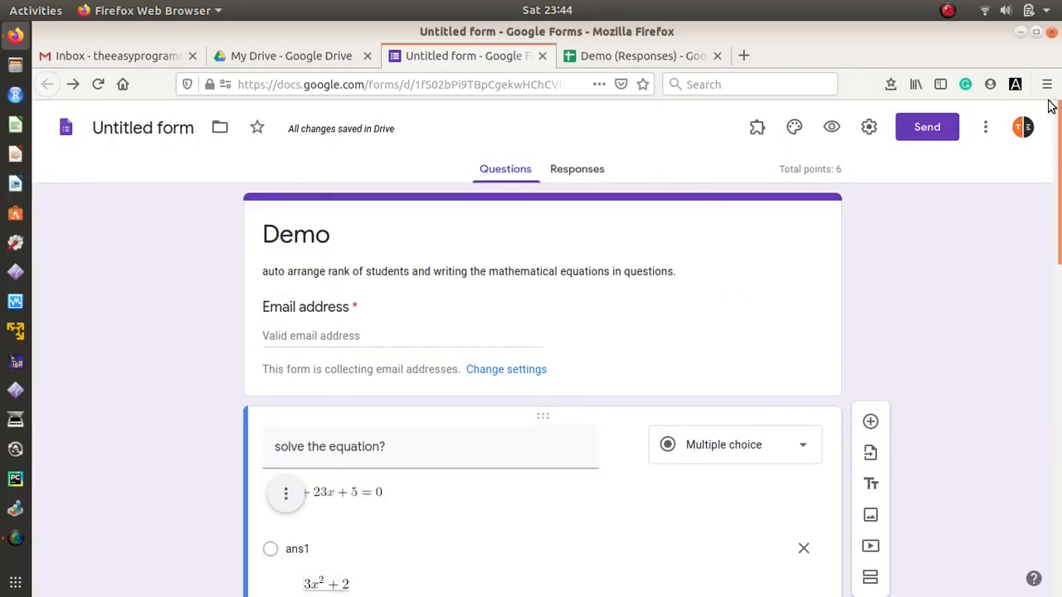
left_click(1046, 84)
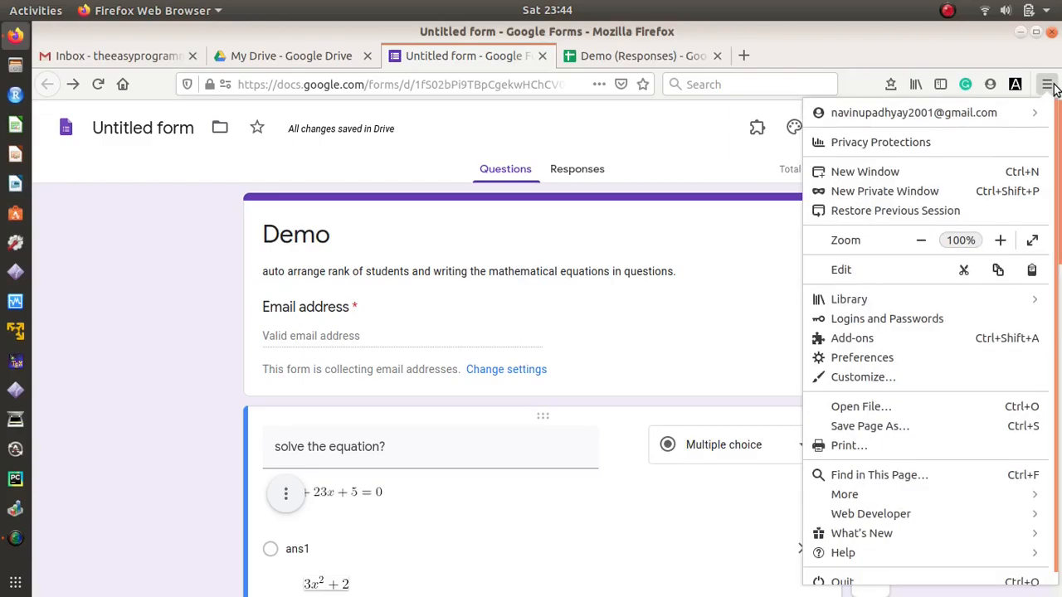
Step: In a new private window, load gmail.com and open the Demo form invitation e-mail
left_click(898, 190)
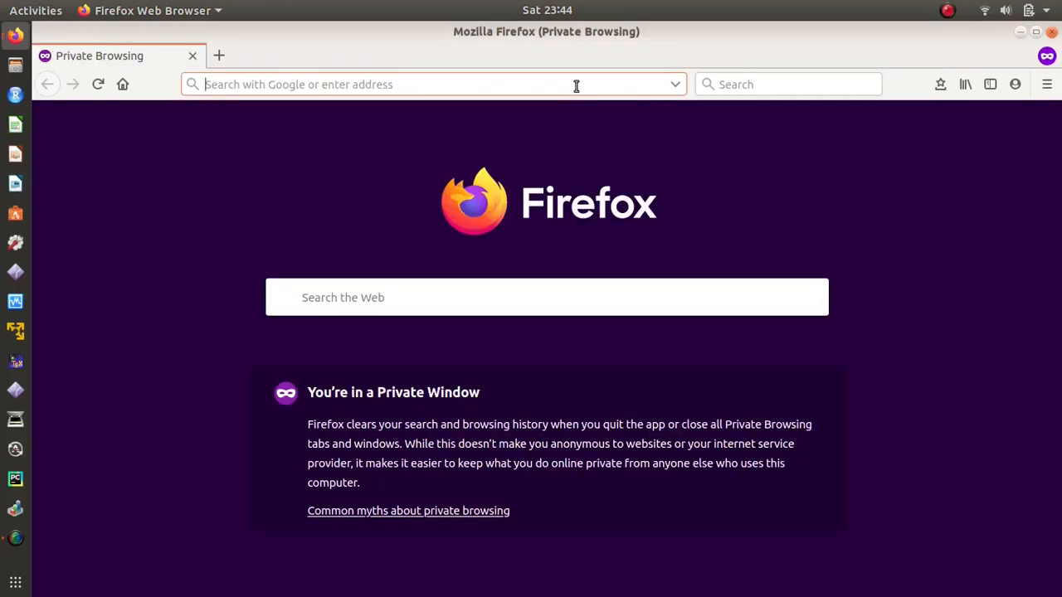
type("gmail.com")
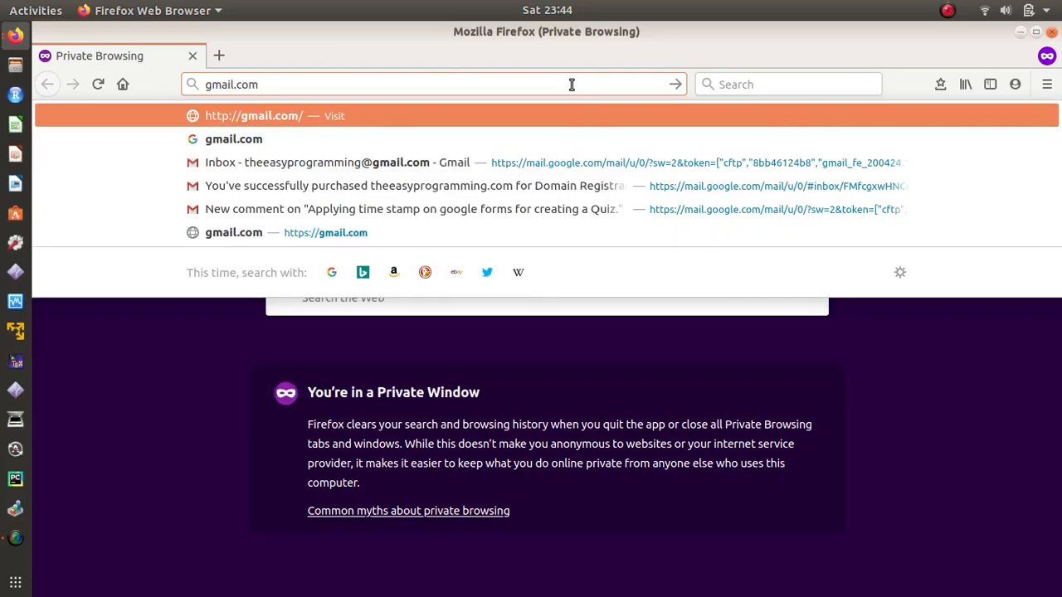
key("Return")
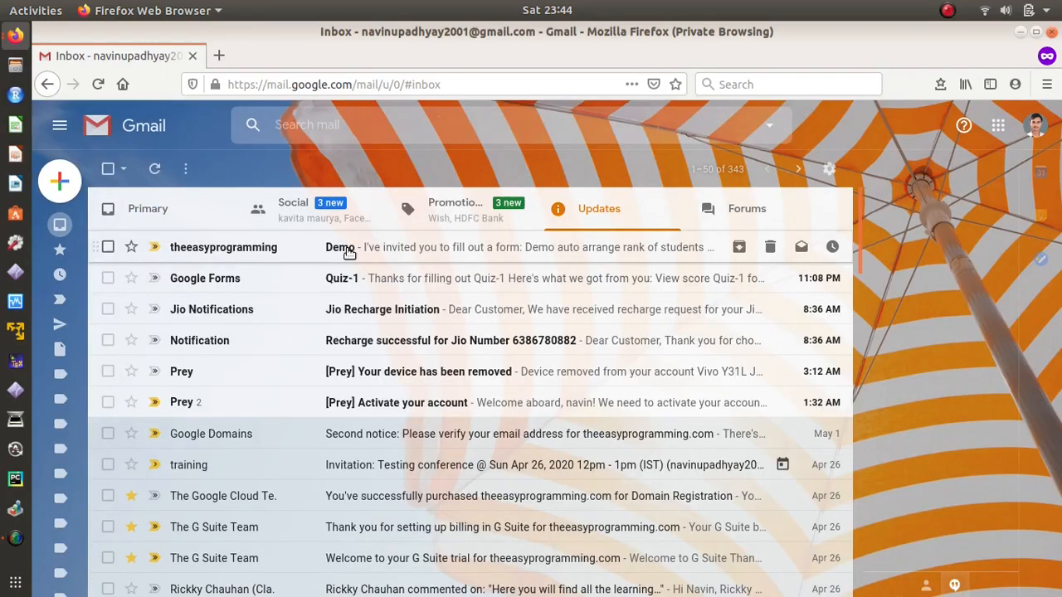
left_click(347, 248)
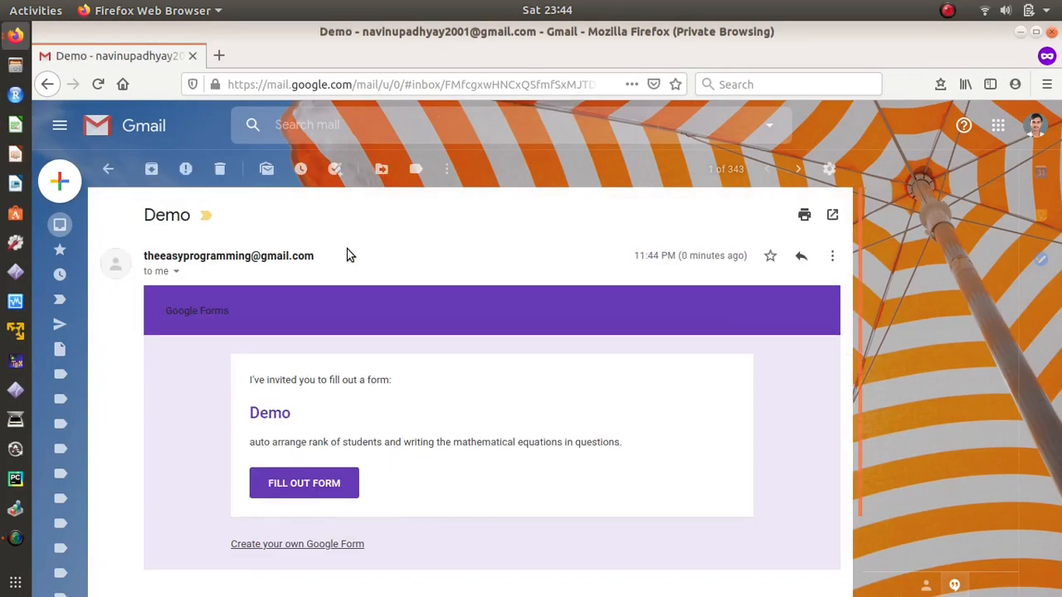
Step: Open the Demo quiz from the Gmail invitation and enter the student's email address
left_click(314, 486)
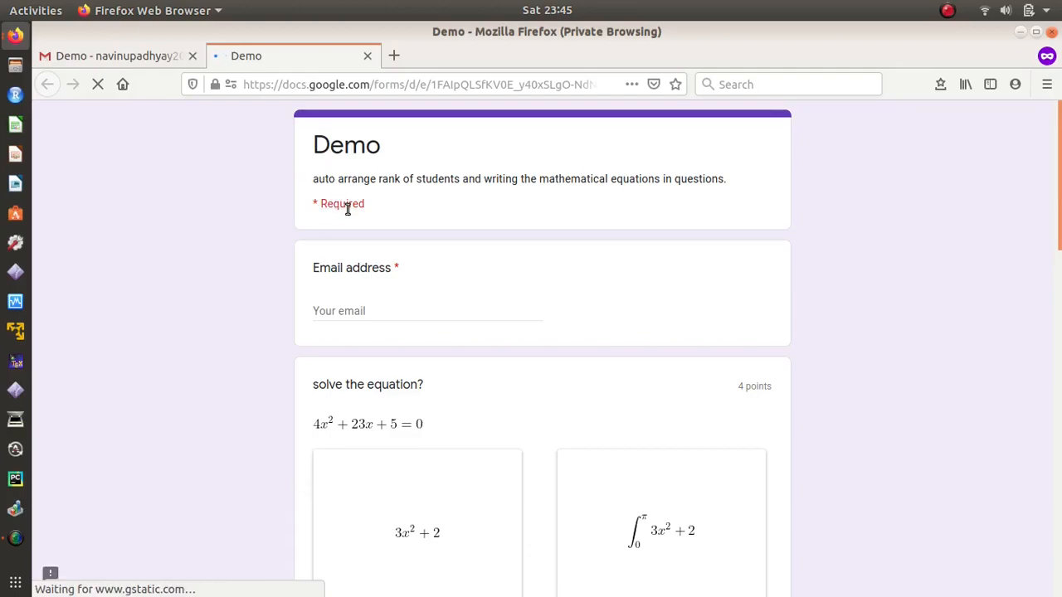
scroll(1059, 297, "down", 5)
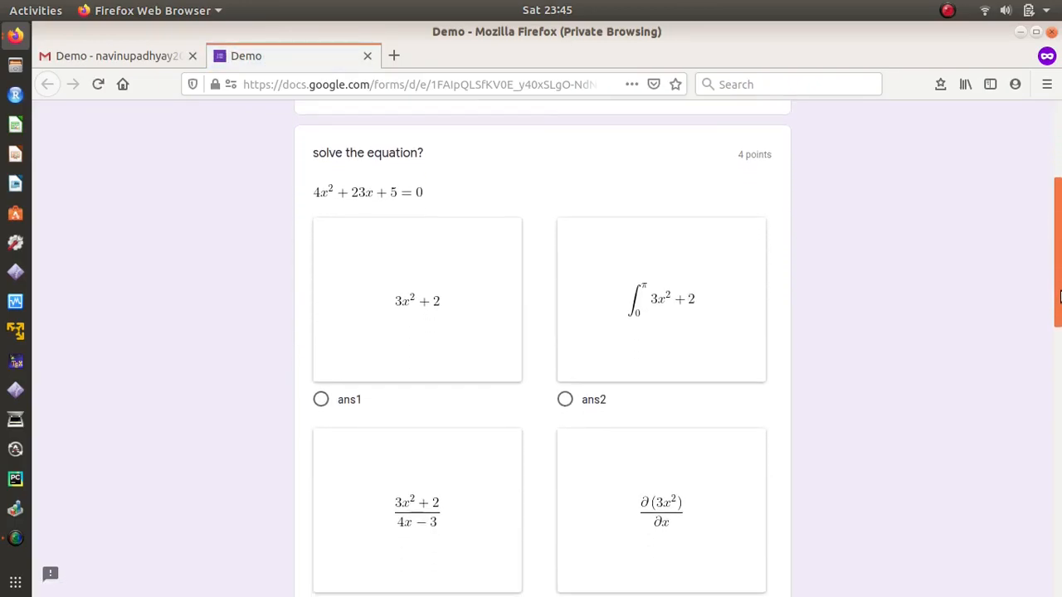
Step: Select ans2 for both questions, submit the response and close the form tab
left_click(564, 400)
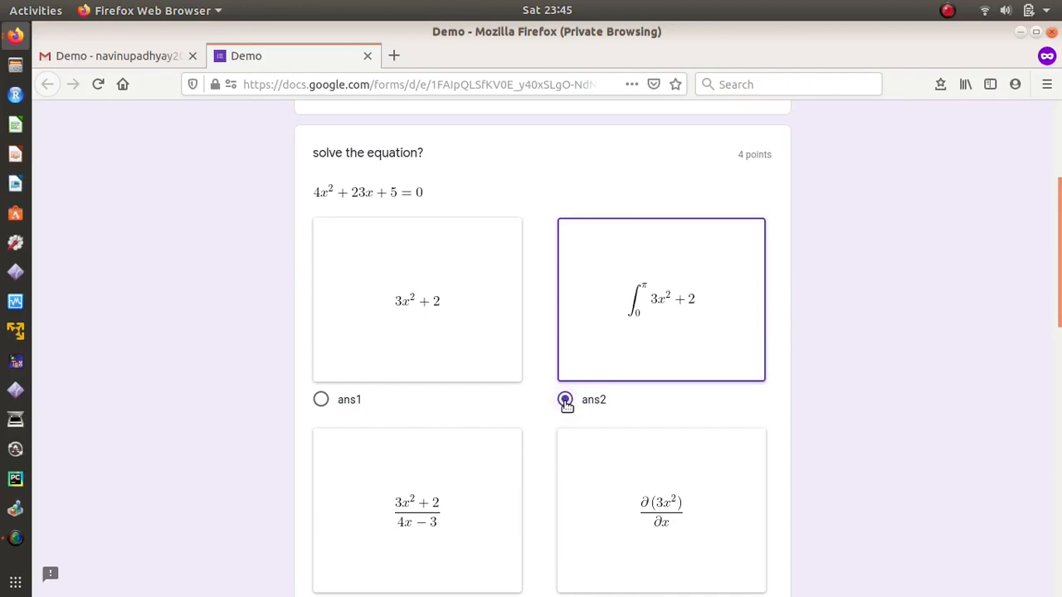
left_click_drag(1059, 285, 1059, 504)
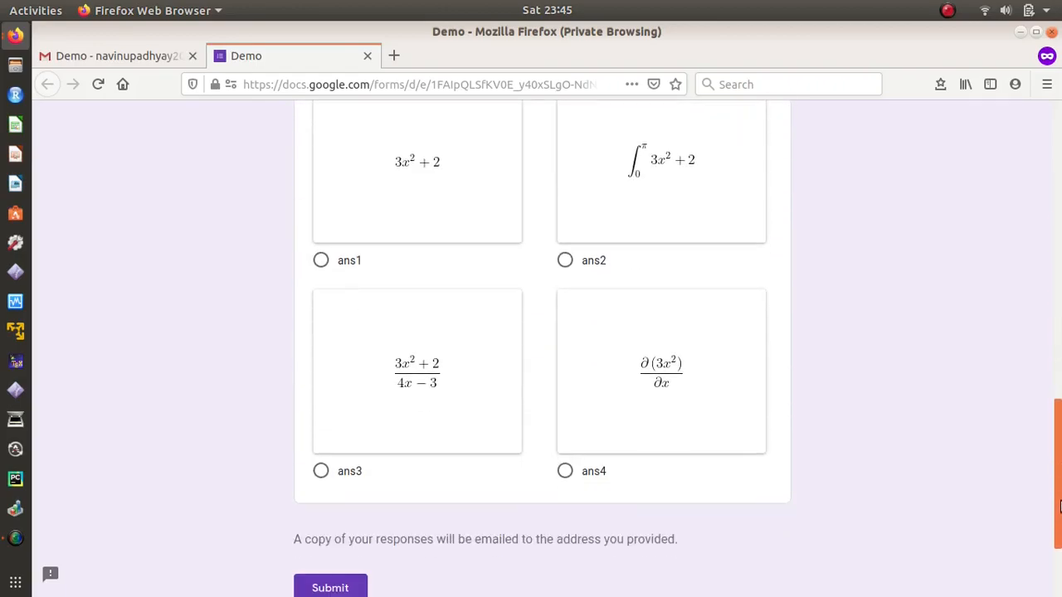
left_click(564, 260)
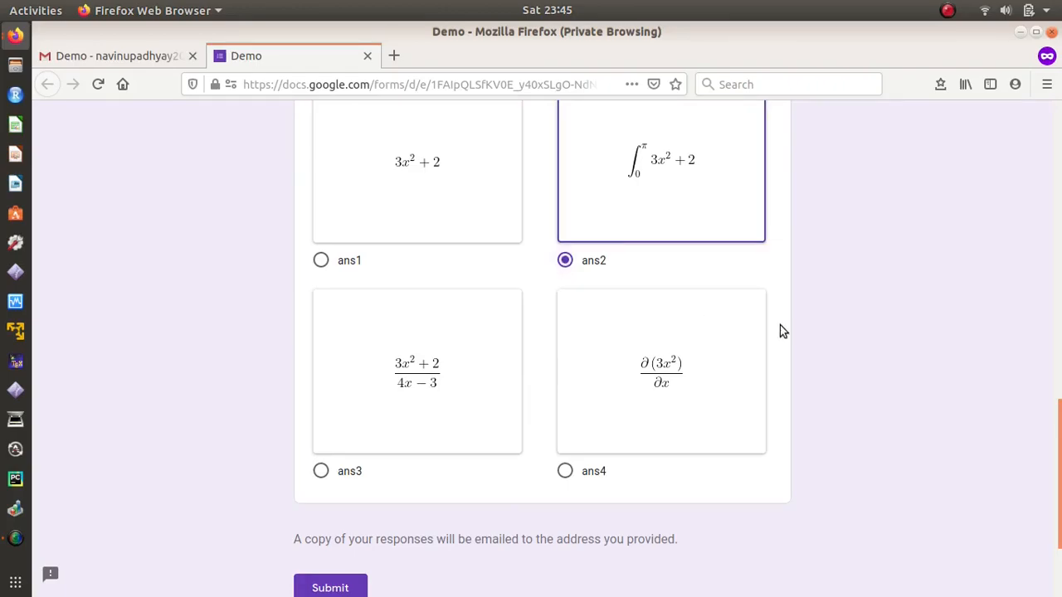
left_click_drag(1057, 428, 1058, 519)
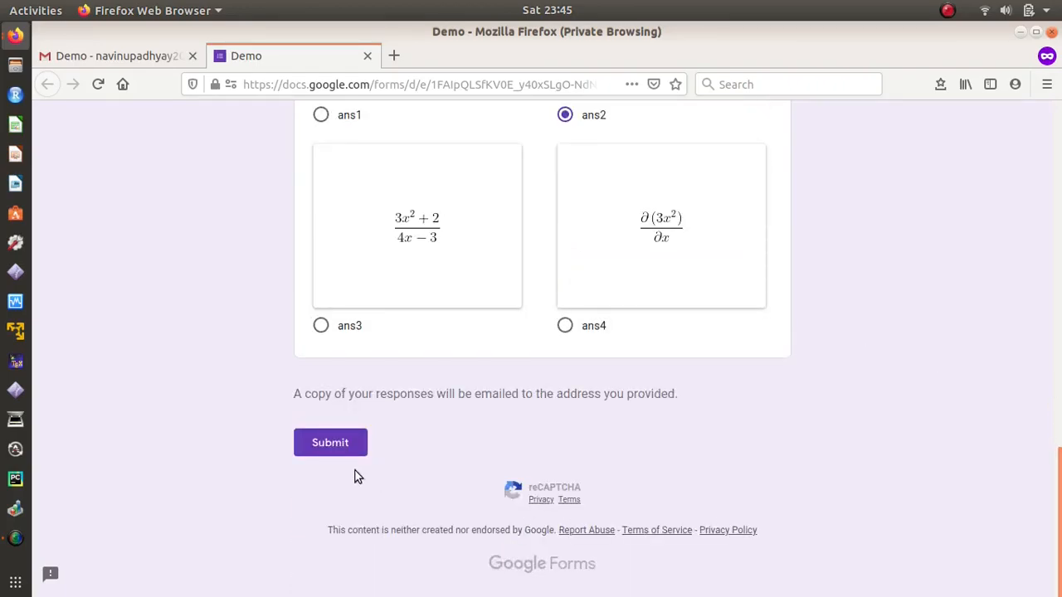
left_click(337, 447)
left_click(330, 444)
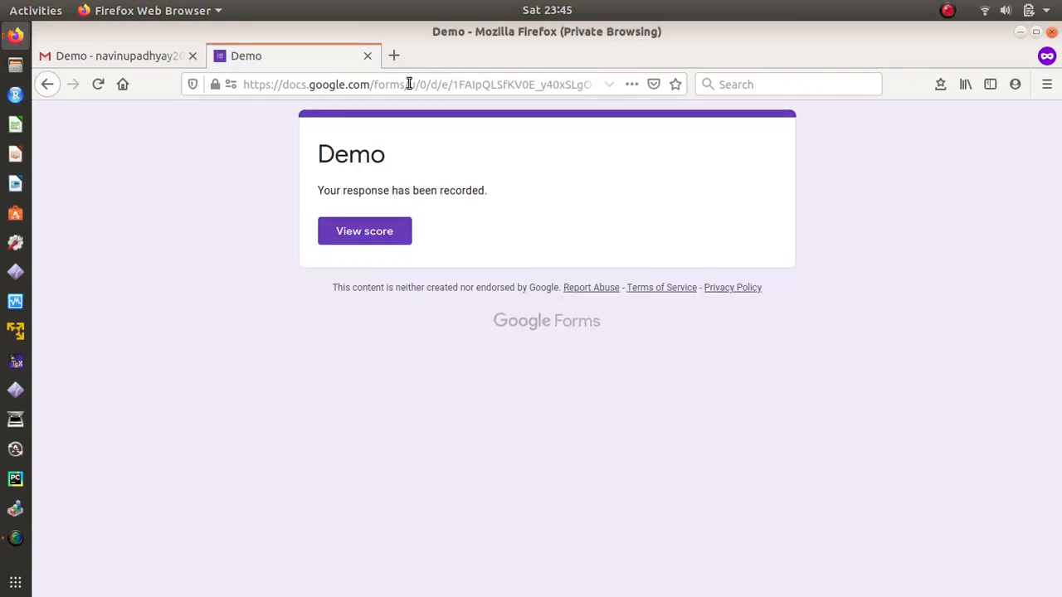
left_click(367, 55)
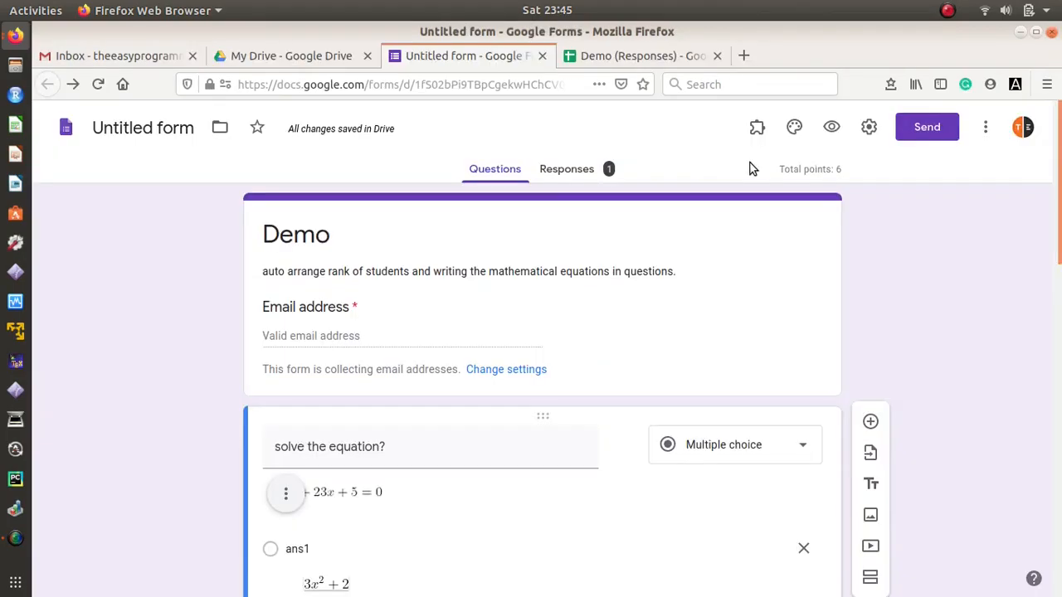
Step: Close the private window and review the one-response summary averaging 4 / 6, then open Demo (Responses)
left_click(1051, 31)
left_click(561, 172)
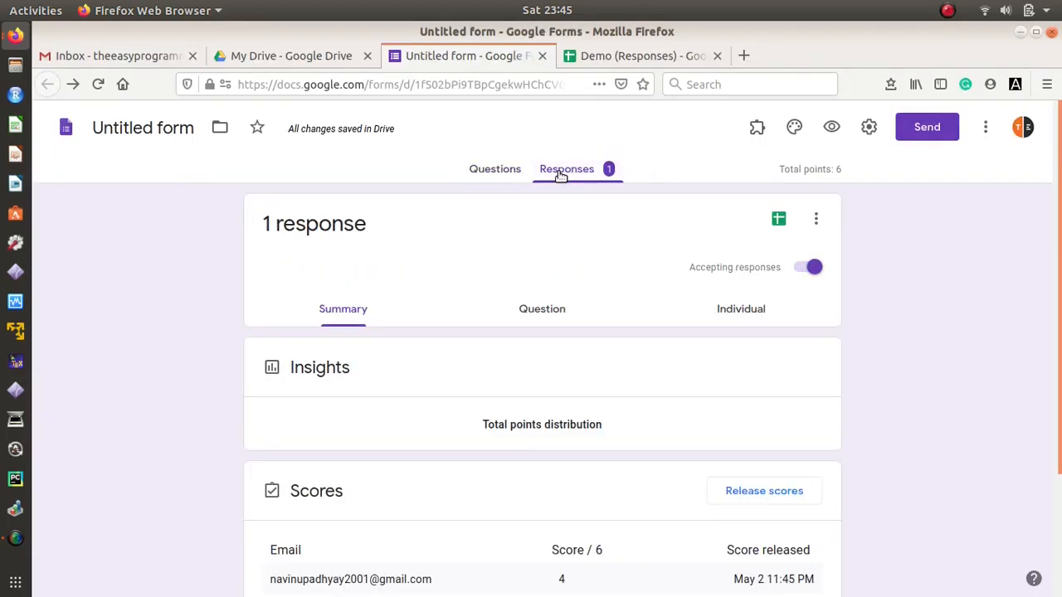
scroll(672, 481, "down", 5)
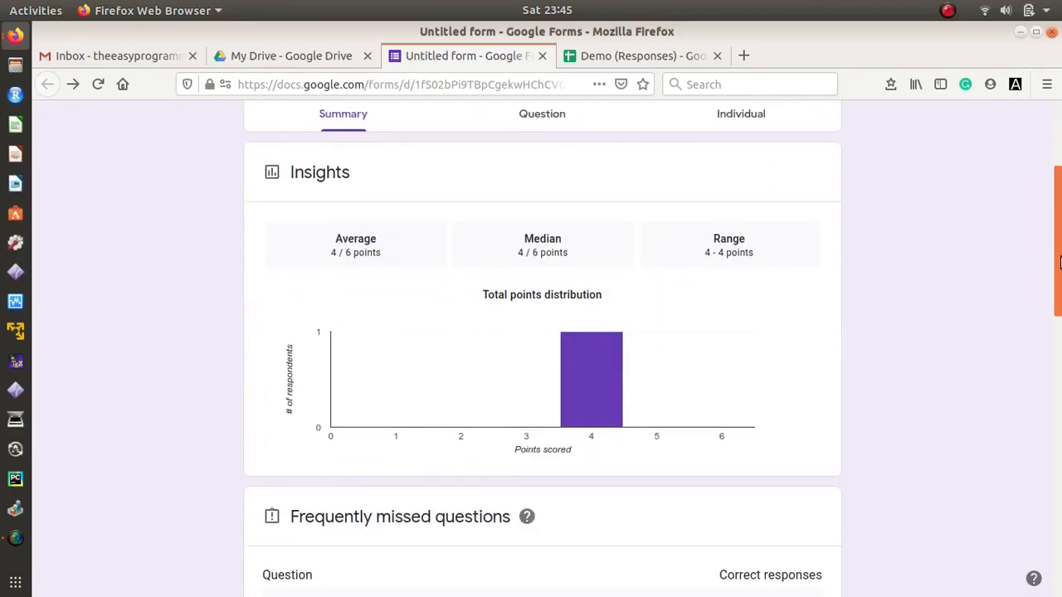
left_click_drag(1059, 259, 1059, 208)
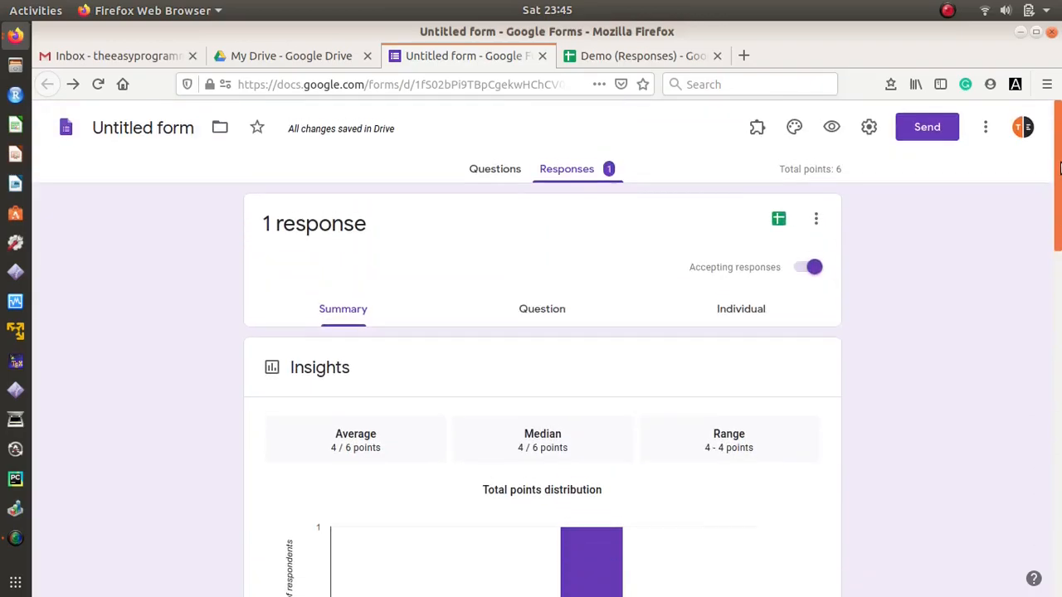
left_click(640, 56)
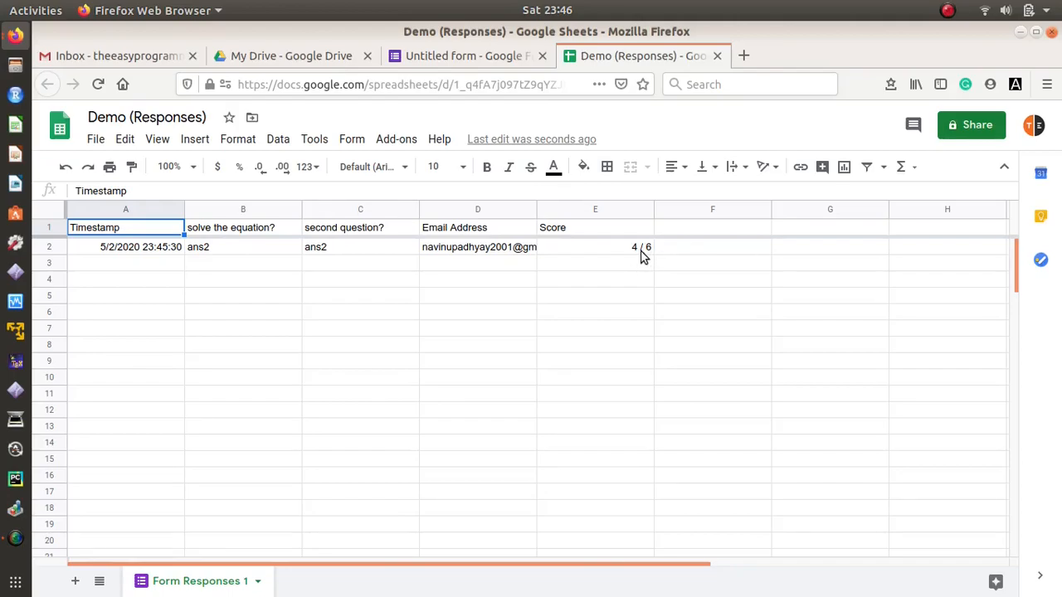
Step: Return from the response sheet to the form editor and bring up the Send options
left_click(500, 59)
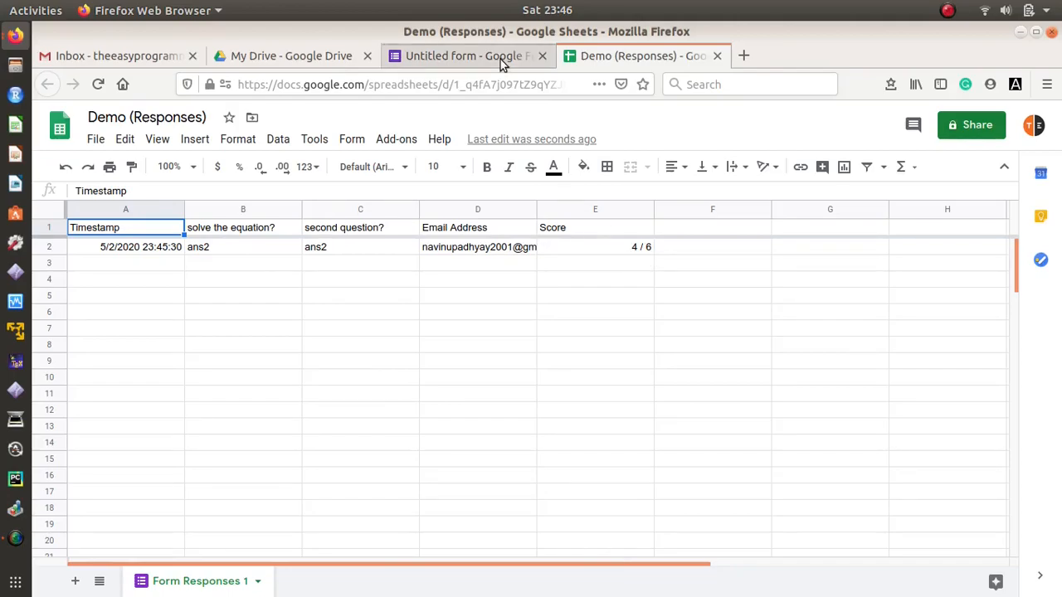
left_click(921, 128)
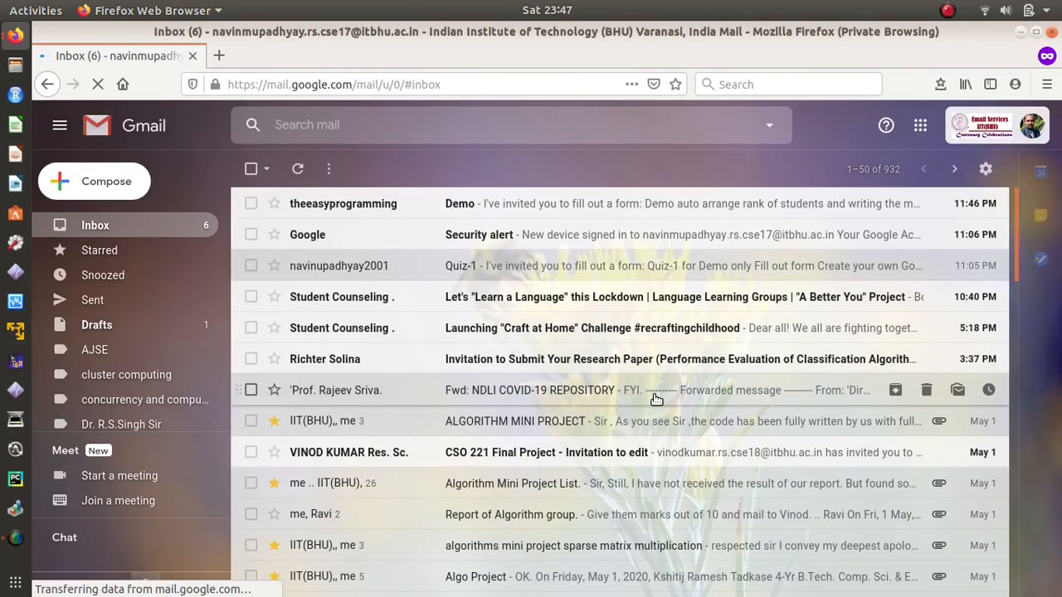
Step: Open the Demo invitation's quiz and answer ans1 for question one and ans4 for question two
left_click(534, 201)
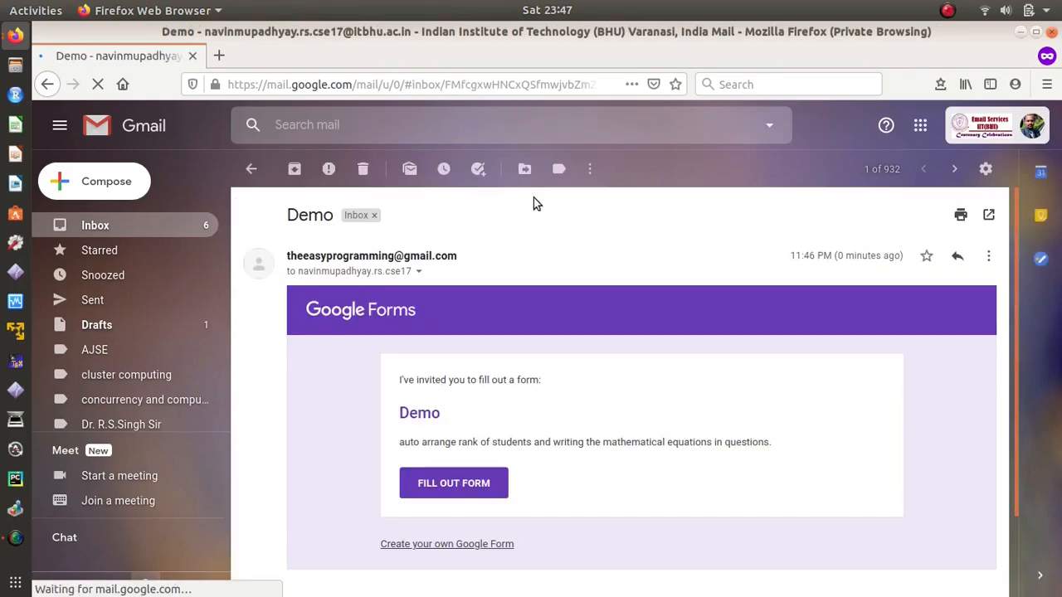
left_click(451, 489)
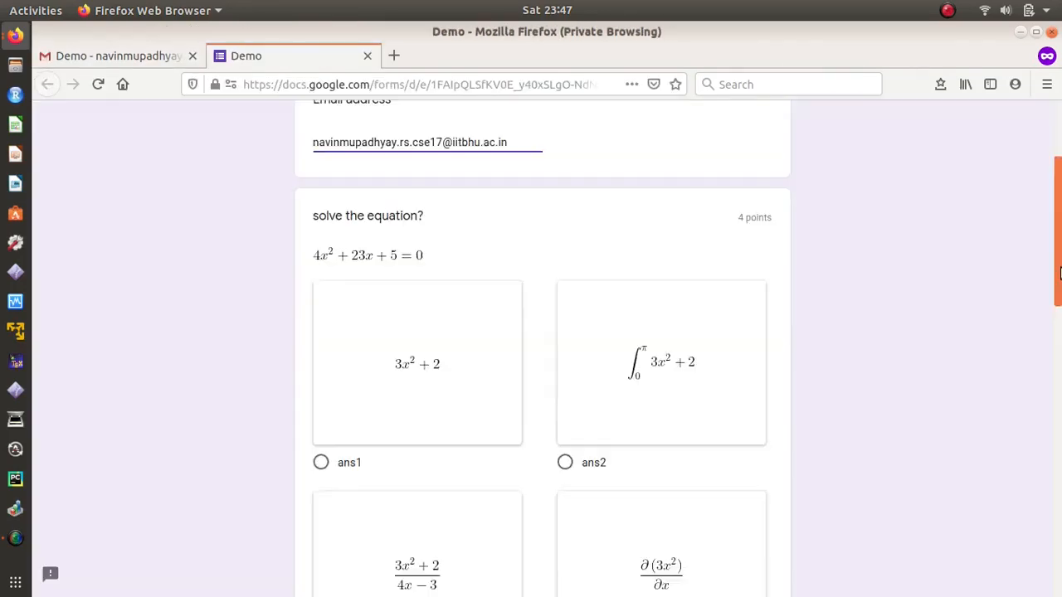
left_click_drag(1059, 269, 1058, 303)
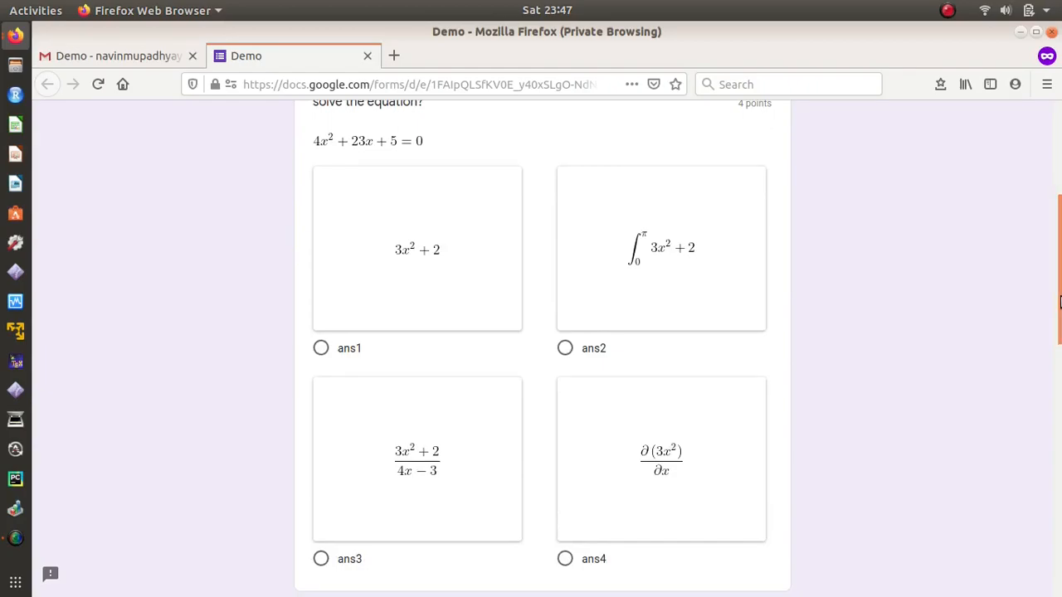
left_click(321, 348)
left_click_drag(1058, 298, 1060, 494)
left_click(565, 496)
left_click_drag(1058, 414, 1058, 472)
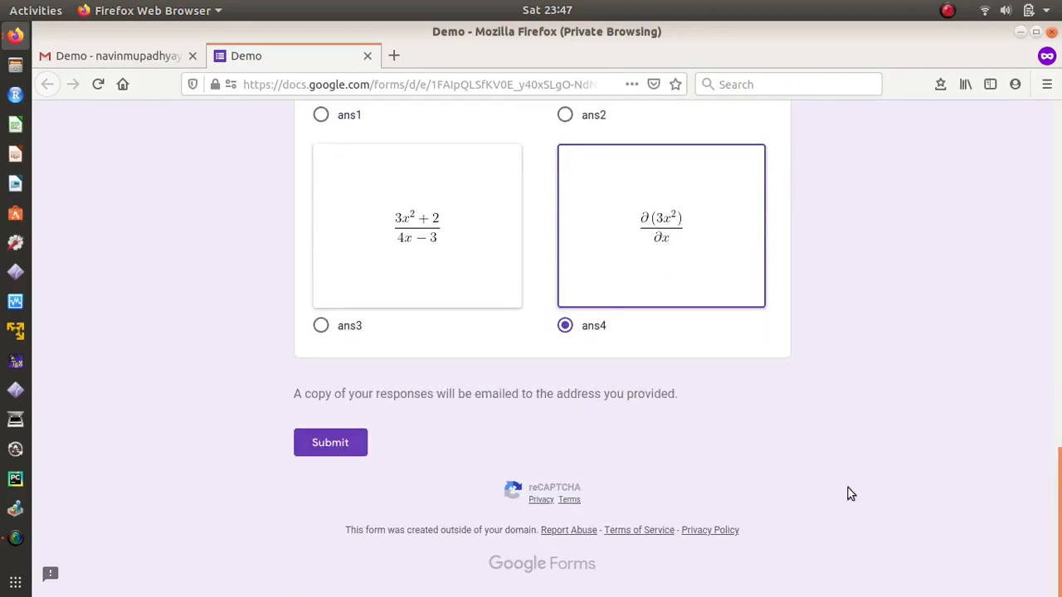
Step: Submit the quiz, close the form tab and sign the student account out of Gmail
left_click(323, 442)
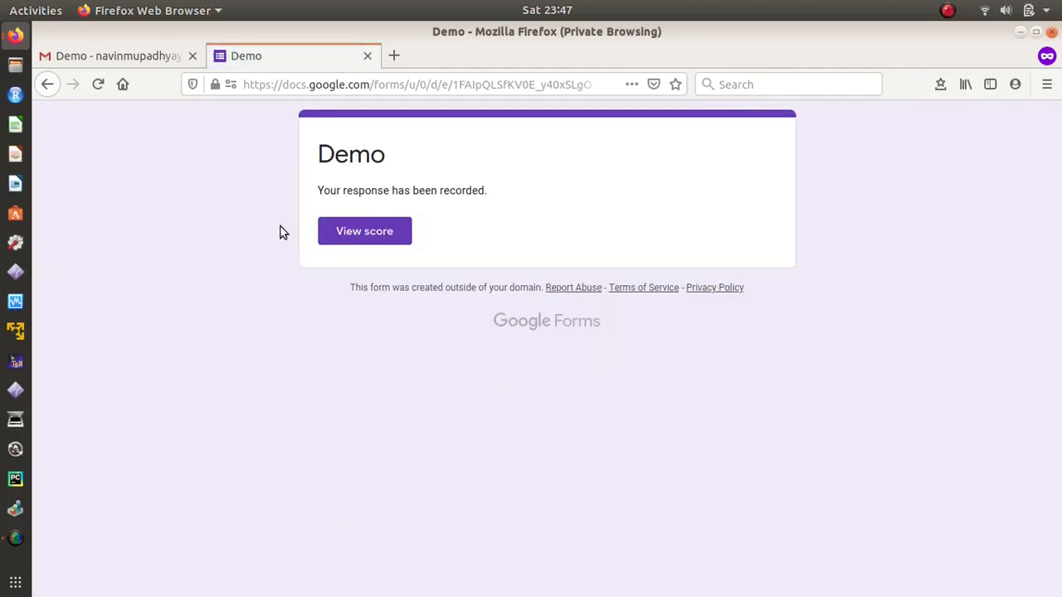
left_click(367, 55)
left_click(1031, 125)
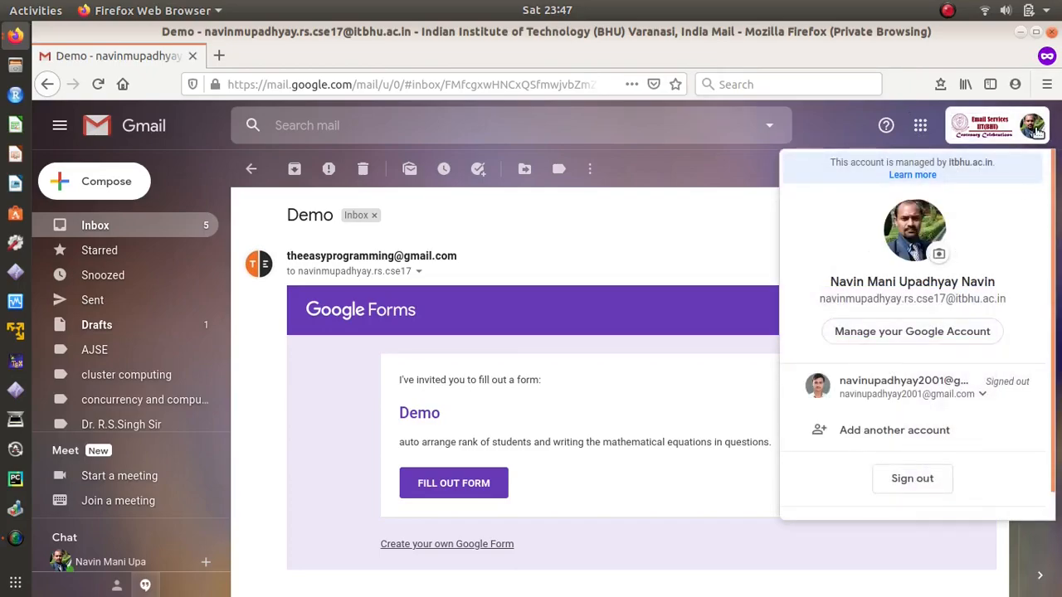
left_click(914, 482)
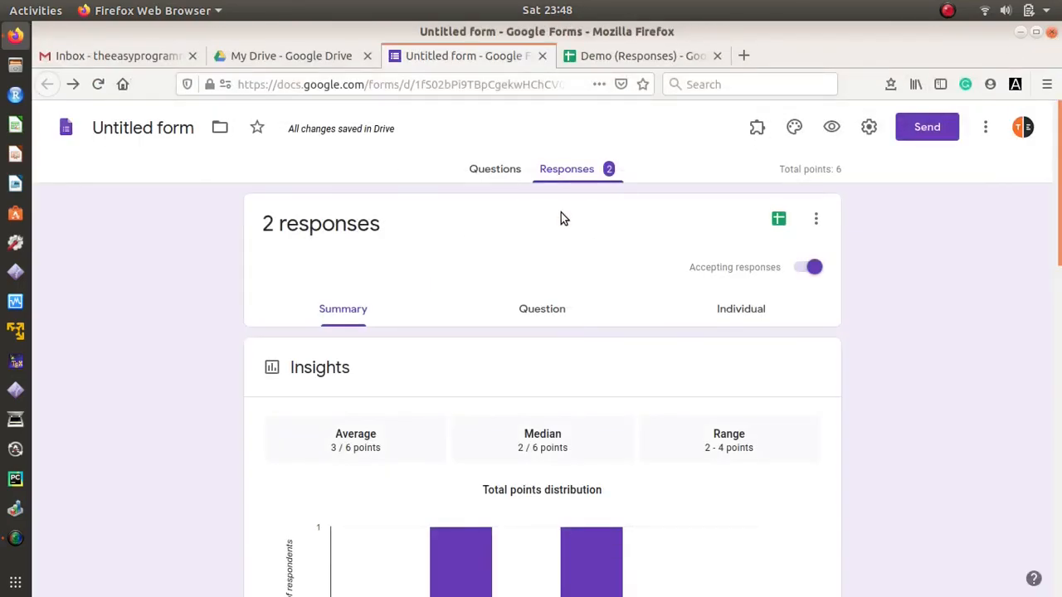
Step: Scroll through the two-response question charts and back up, then open the Demo (Responses) sheet
left_click(570, 171)
scroll(1059, 330, "down", 3)
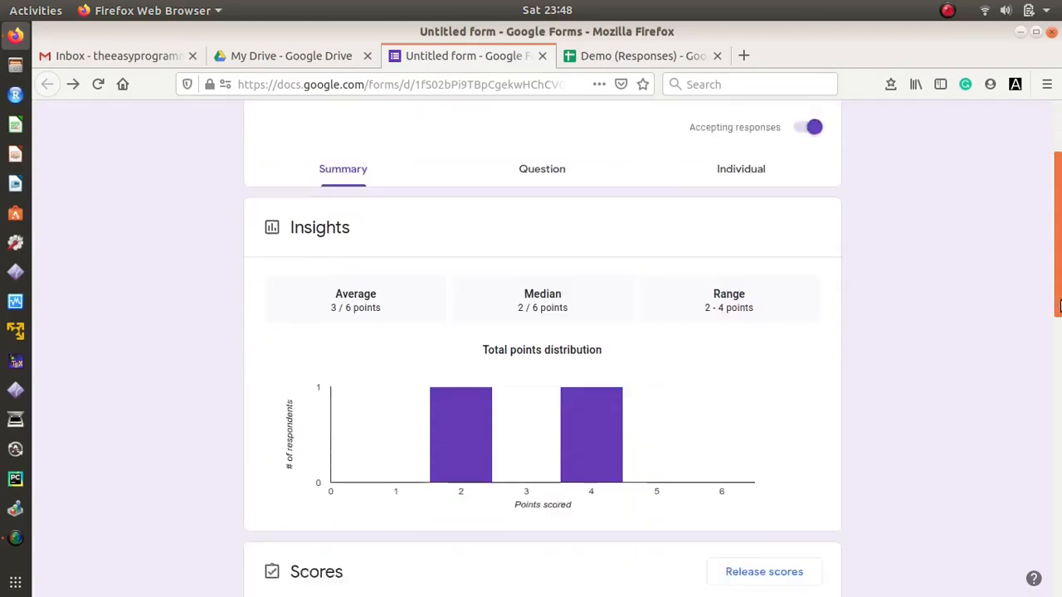
left_click_drag(1059, 330, 1060, 584)
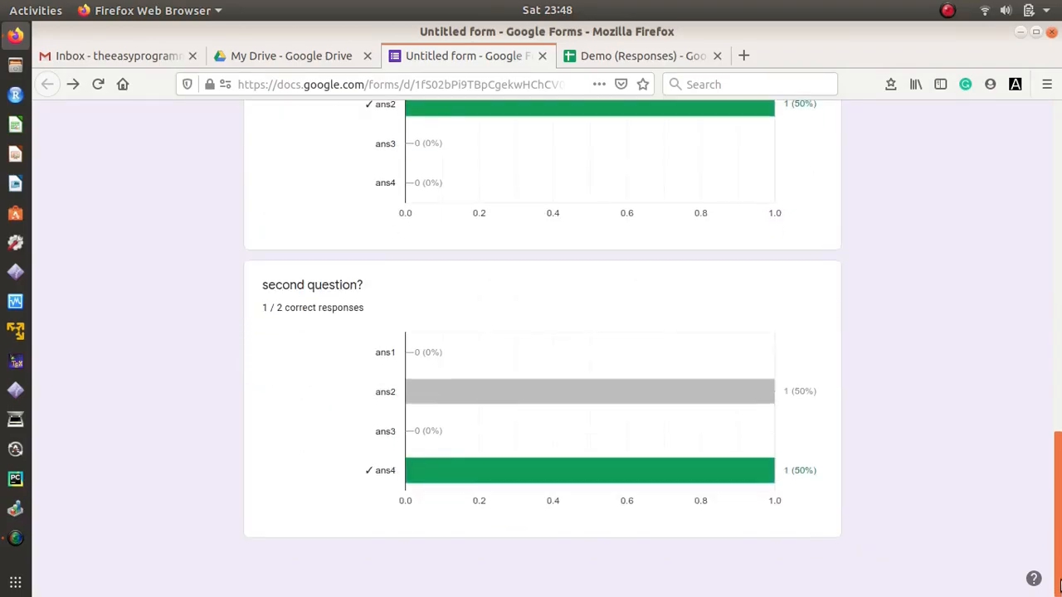
left_click_drag(1059, 530, 1059, 199)
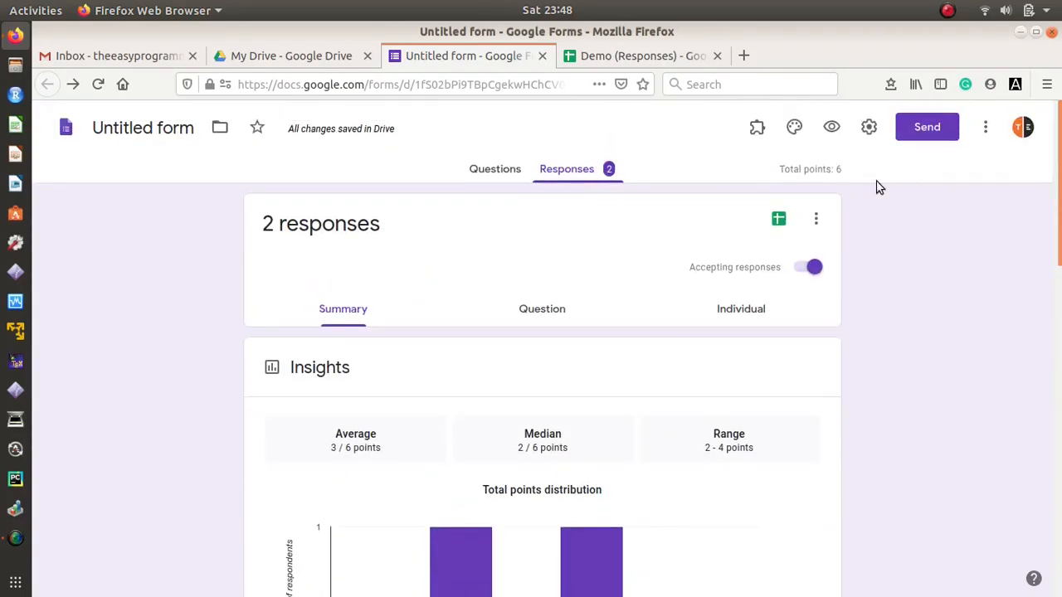
left_click(655, 57)
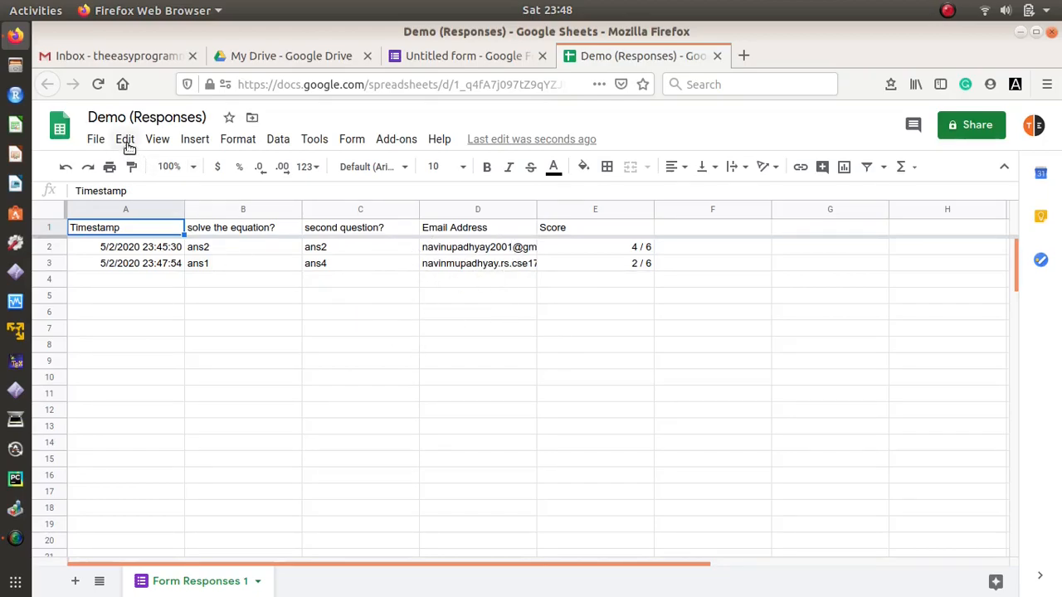
Step: Auto-fit columns D, C and A so the email addresses and timestamps fit their contents
left_click(738, 315)
double_click(536, 209)
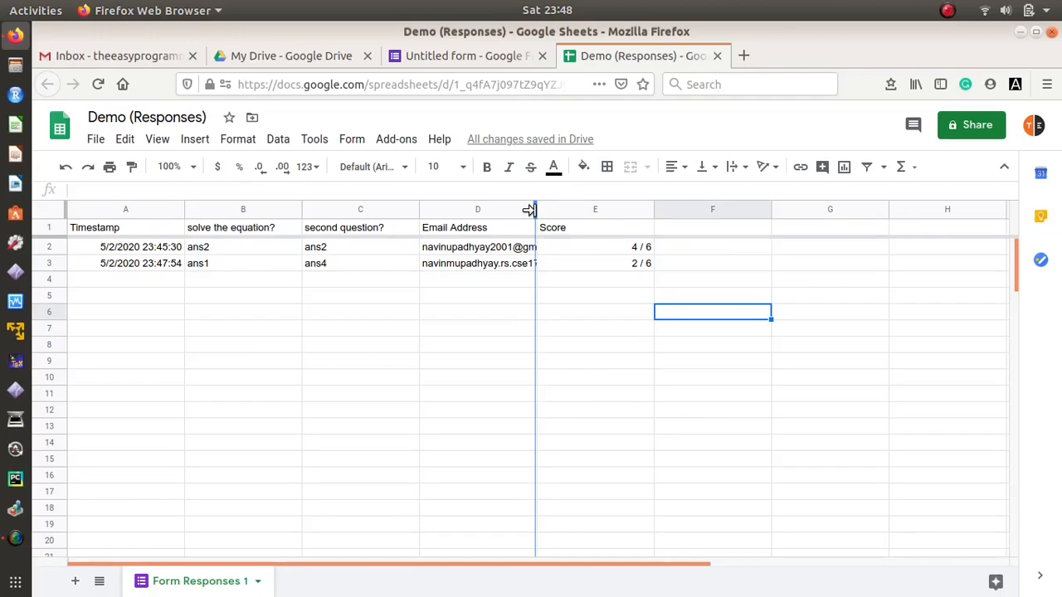
double_click(416, 209)
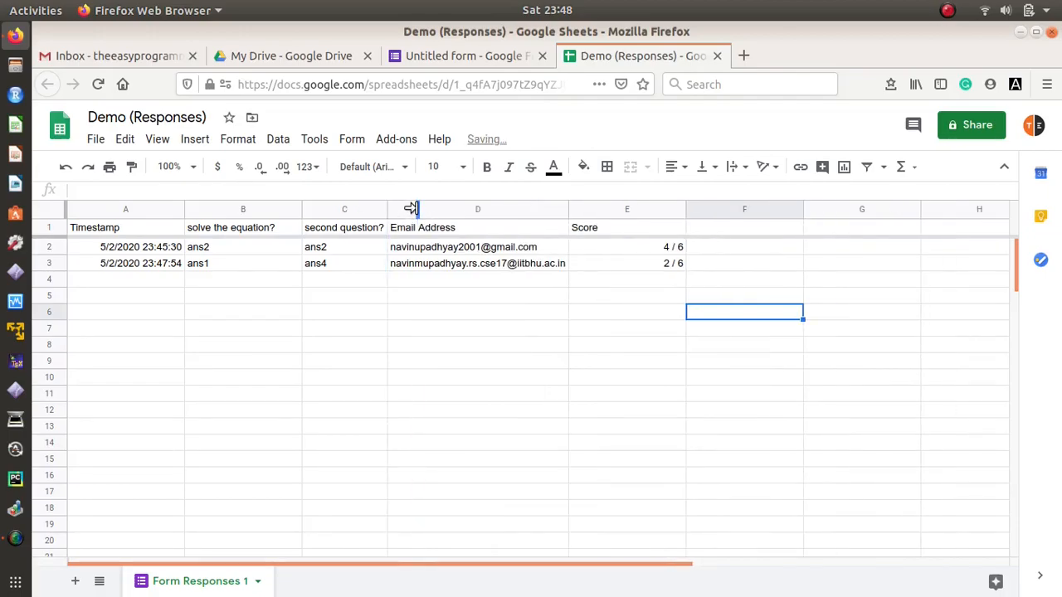
double_click(184, 209)
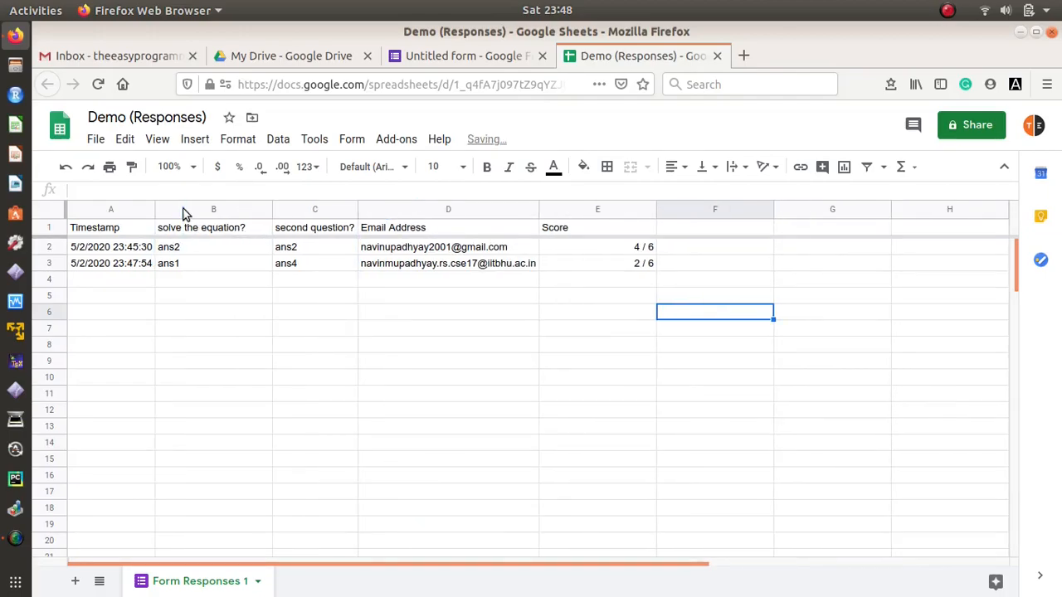
left_click(276, 209)
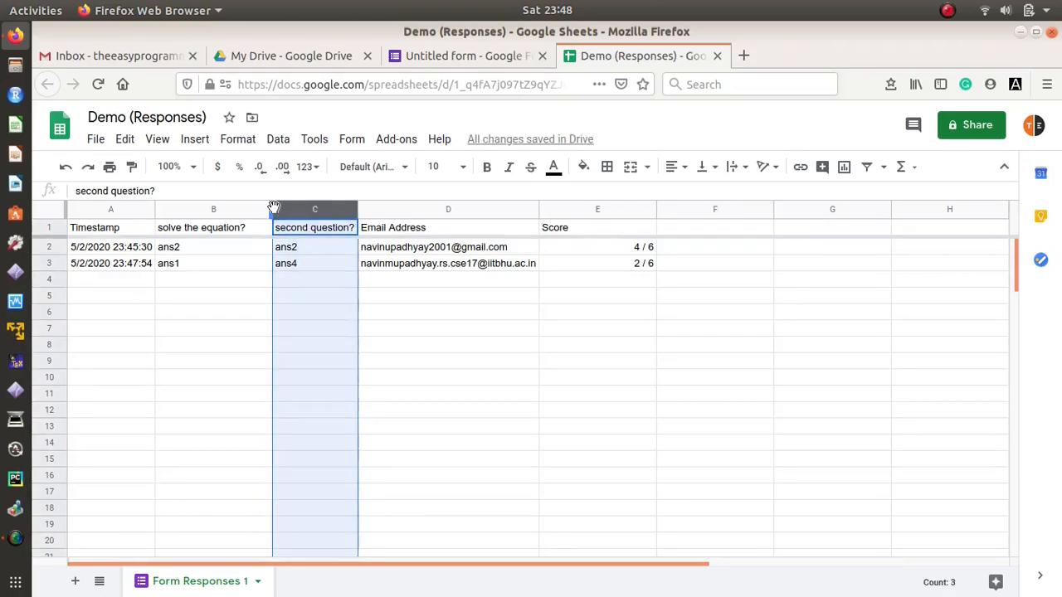
left_click(440, 367)
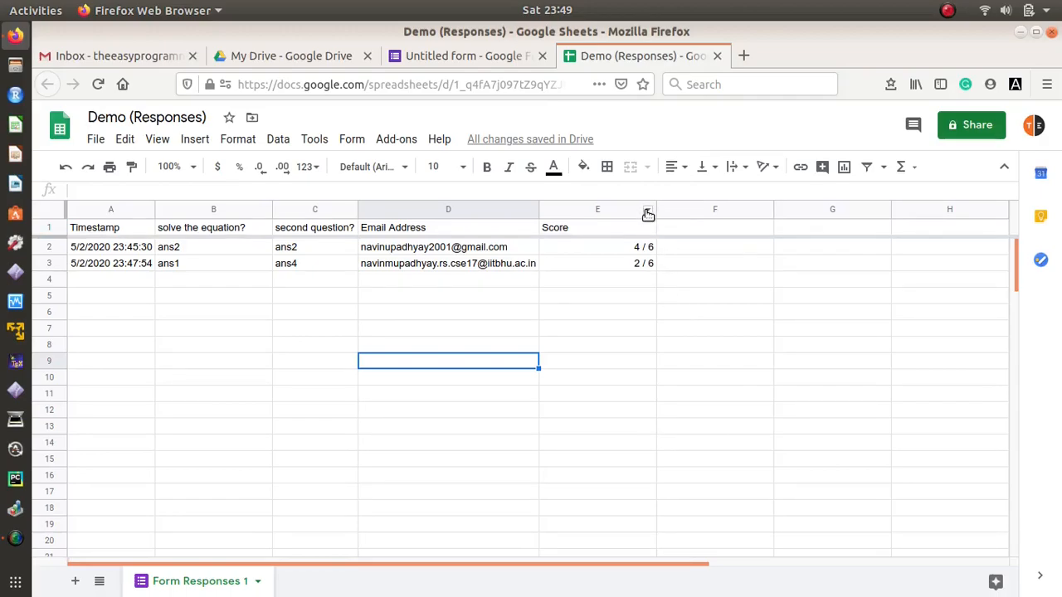
left_click(646, 213)
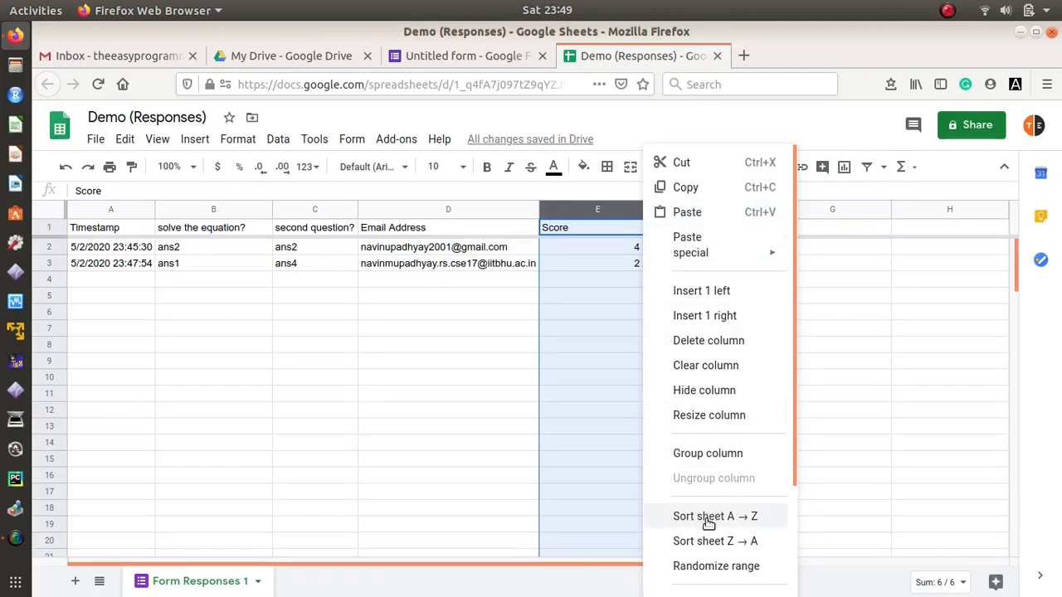
Step: Sort the sheet by Score A → Z, then Z → A so 4 / 6 is on top
left_click(734, 518)
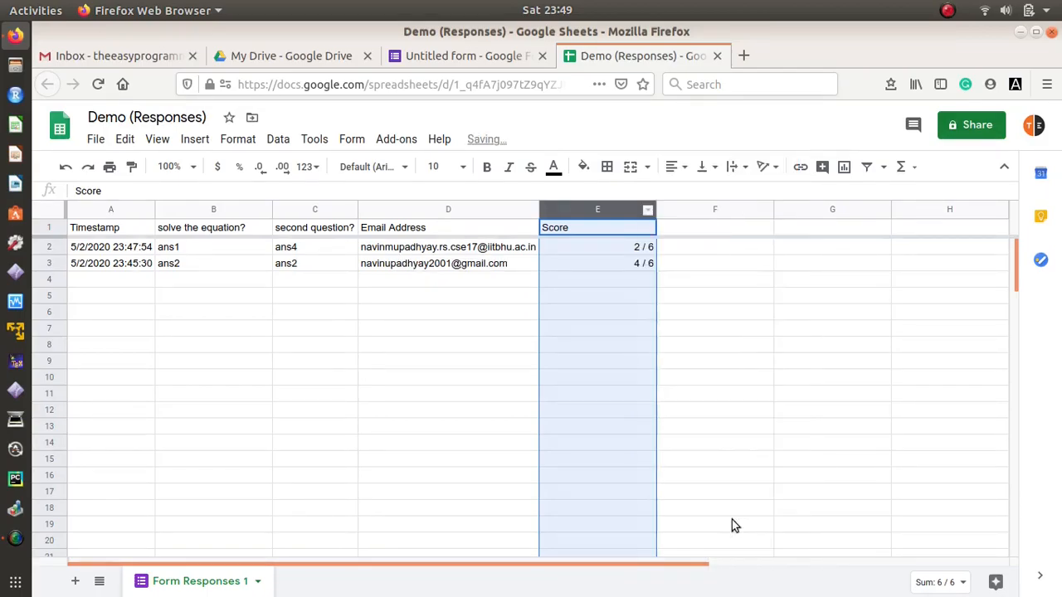
left_click(827, 298)
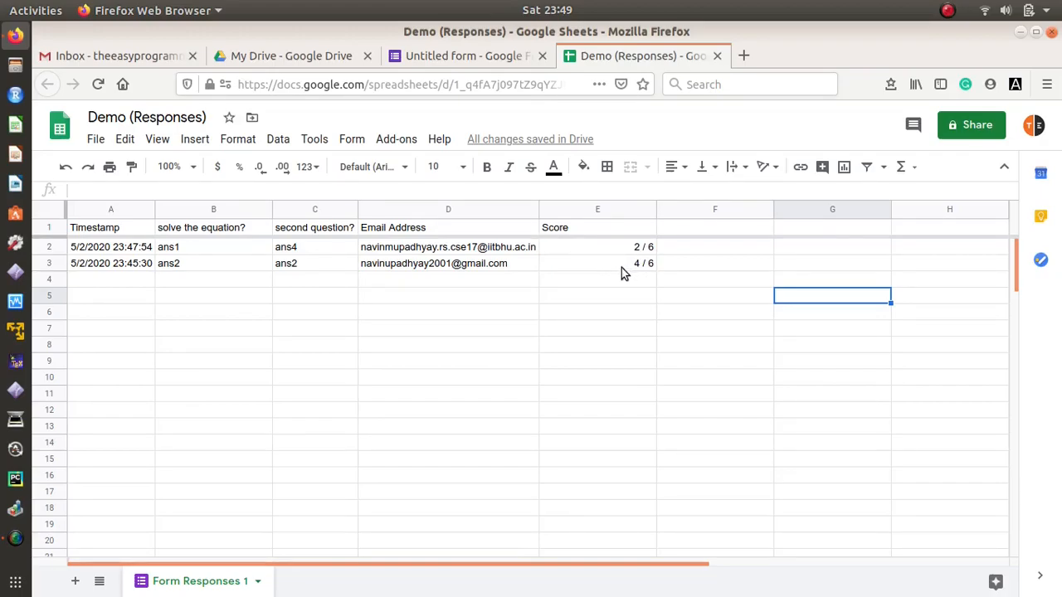
left_click(649, 212)
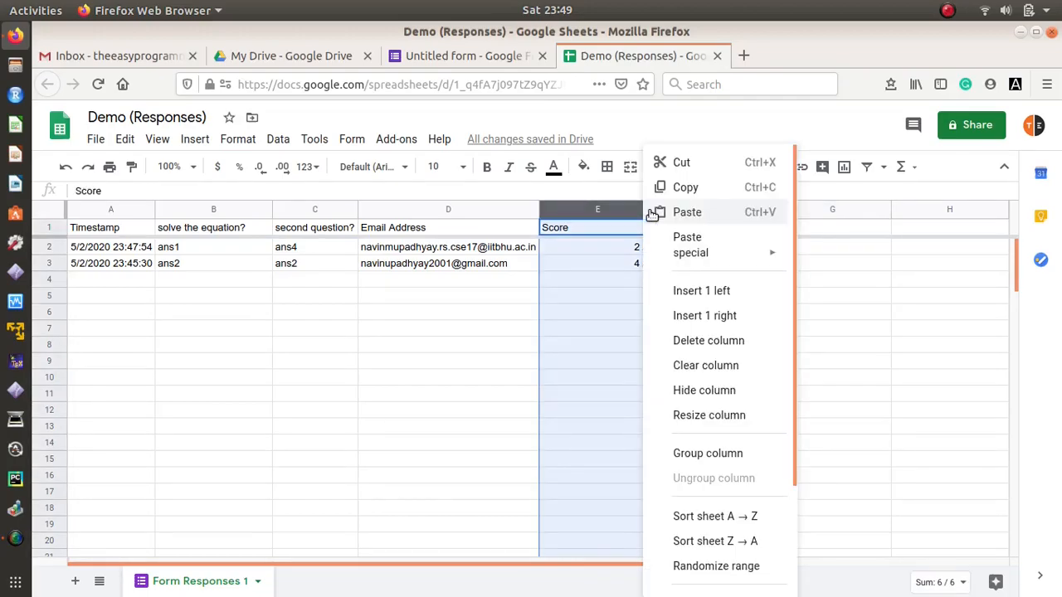
left_click(734, 541)
left_click(762, 350)
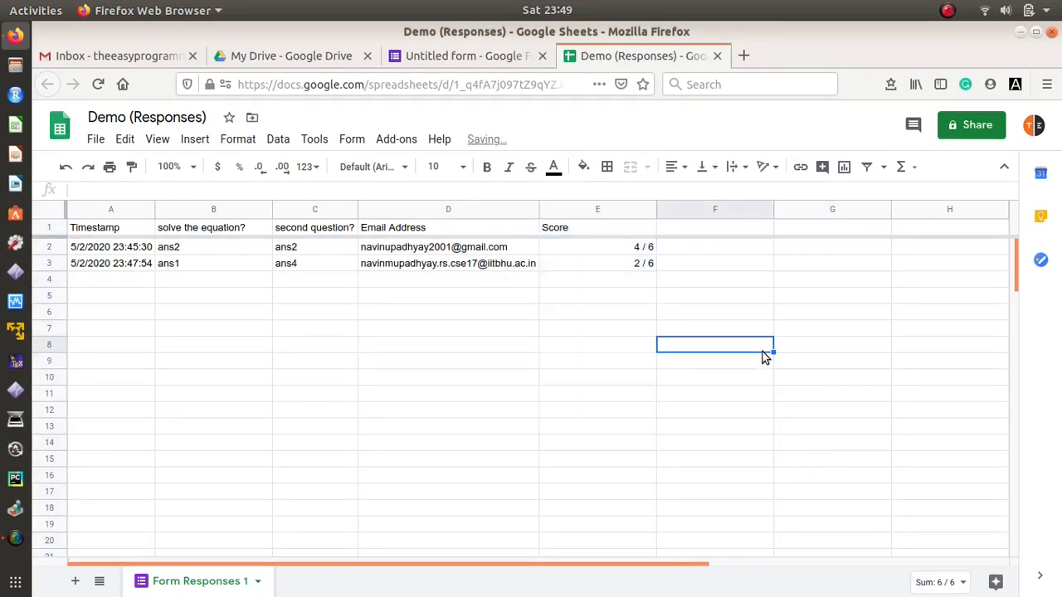
left_click(718, 281)
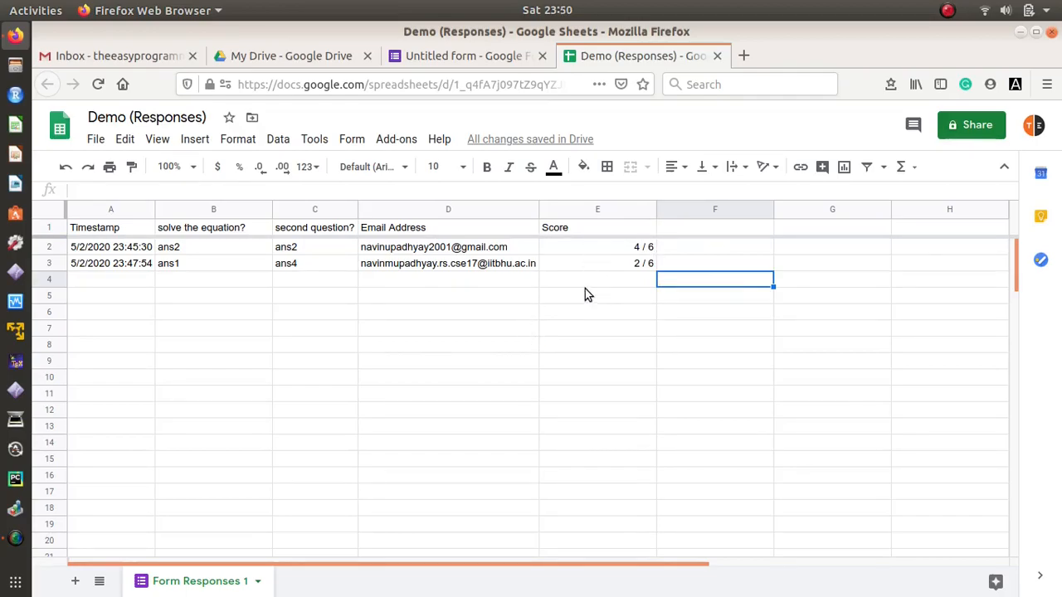
Step: Close the Sheets, Forms, Drive and Gmail tabs one after another until Firefox exits
left_click(718, 57)
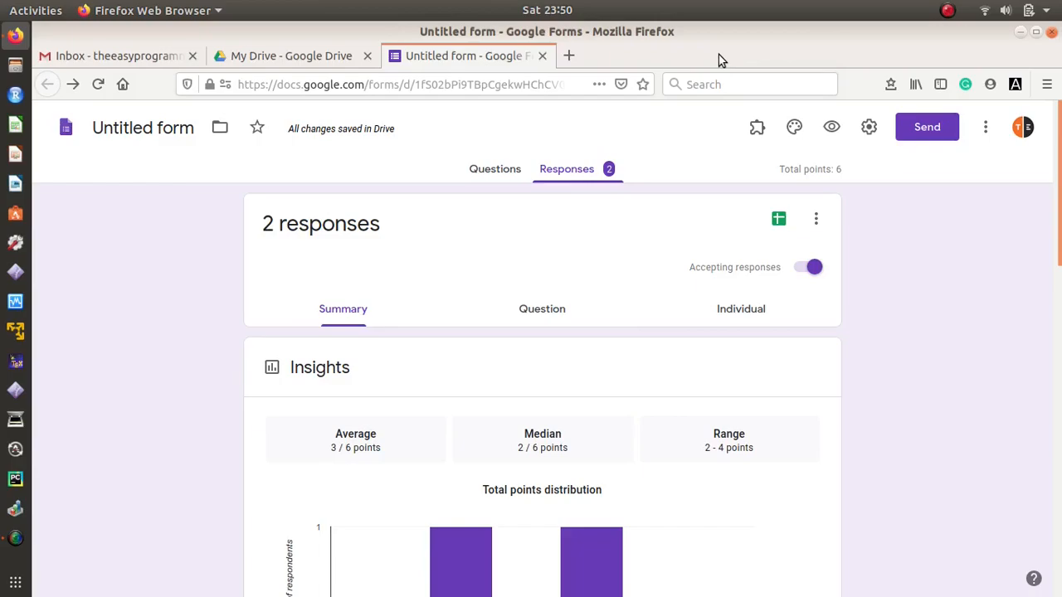
left_click(542, 56)
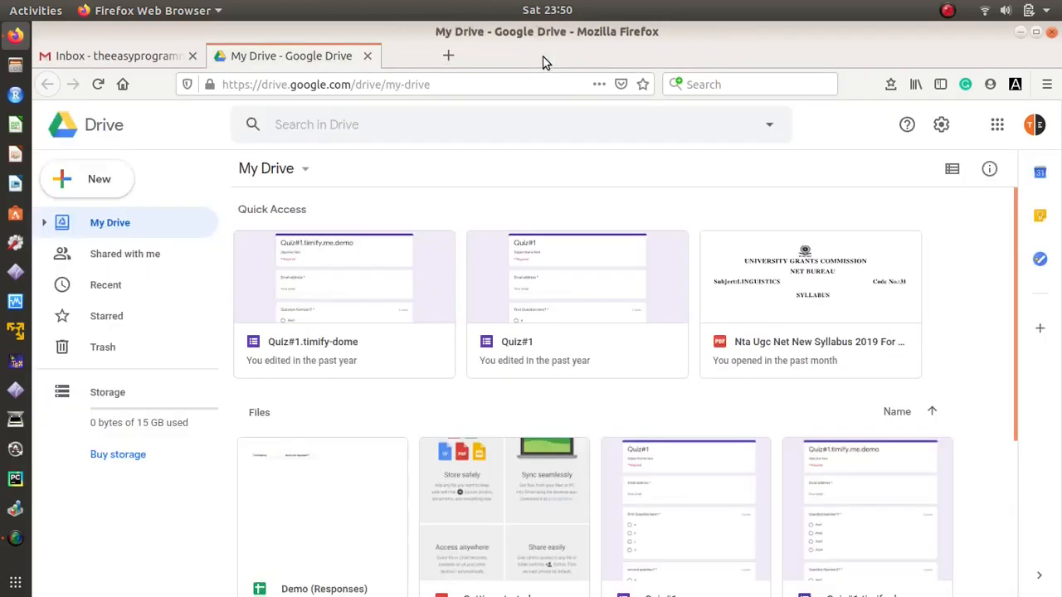
left_click(367, 56)
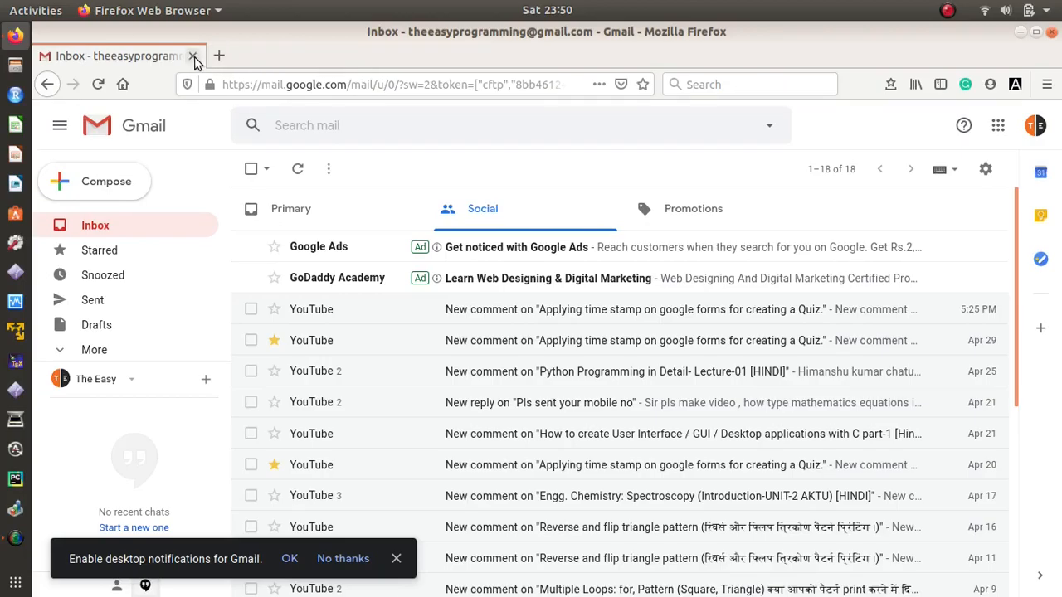
left_click(194, 56)
right_click(489, 225)
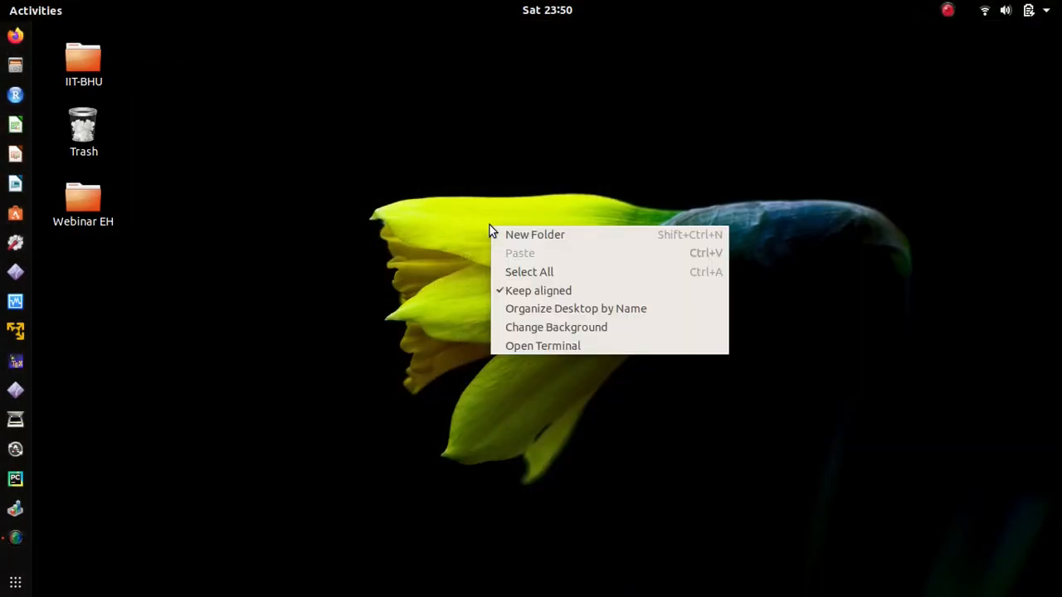
left_click(563, 312)
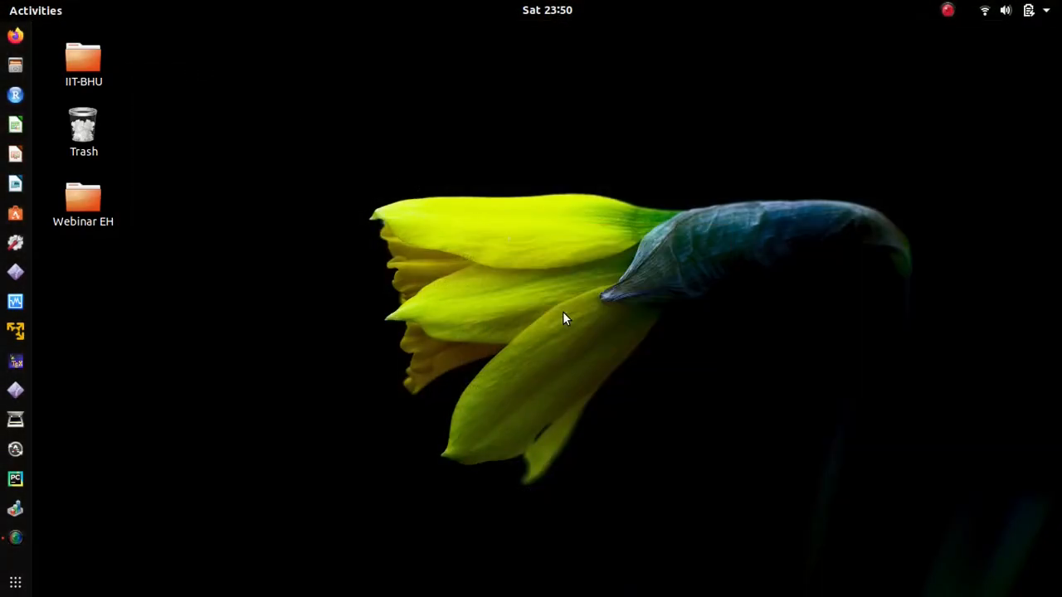